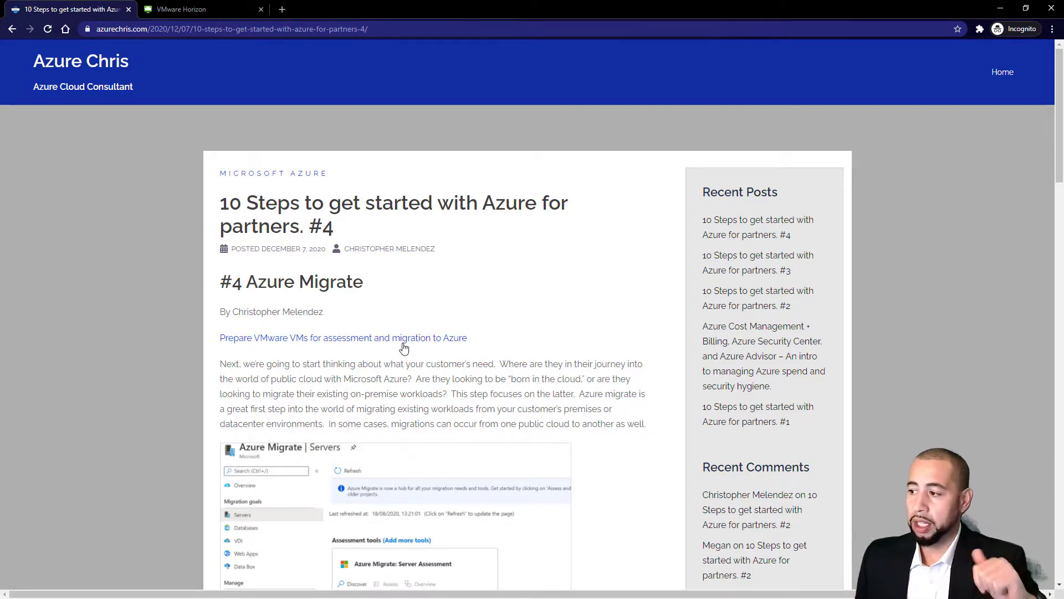
scroll(280, 356, "down", 7)
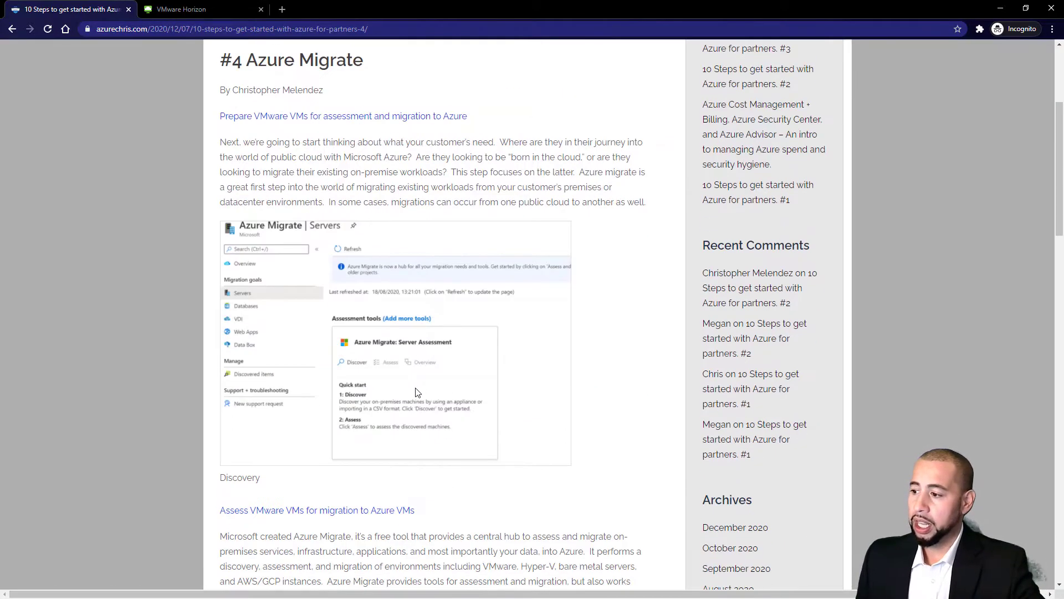
scroll(360, 382, "down", 6)
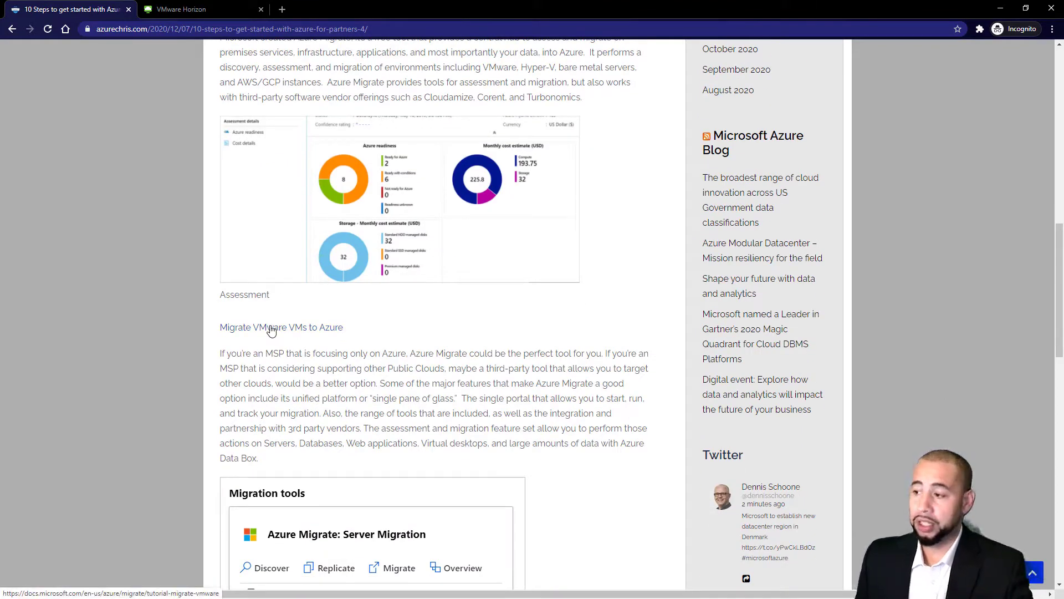
scroll(392, 404, "down", 1)
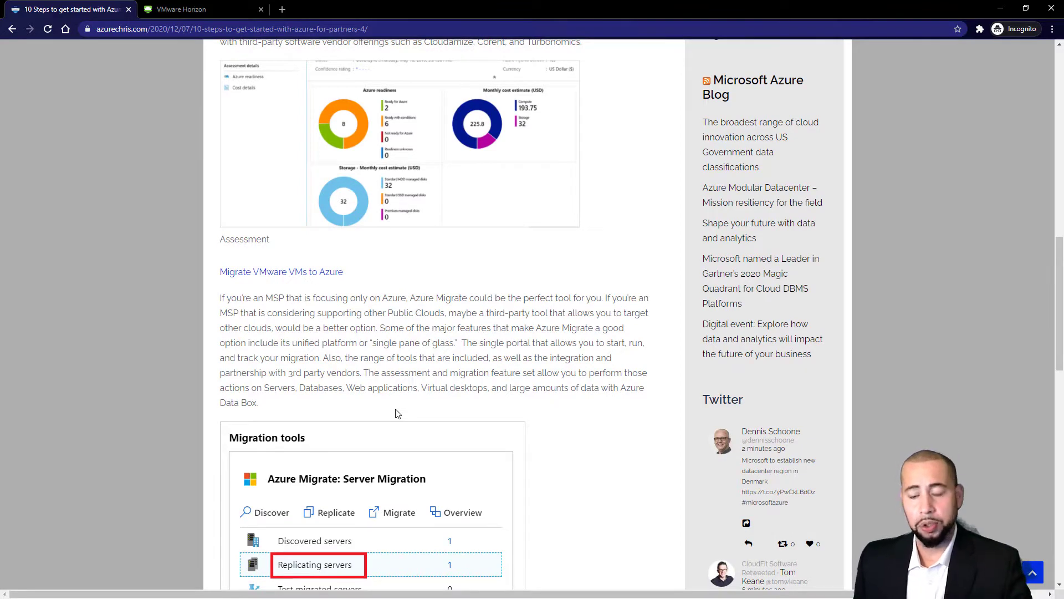
scroll(397, 413, "down", 6)
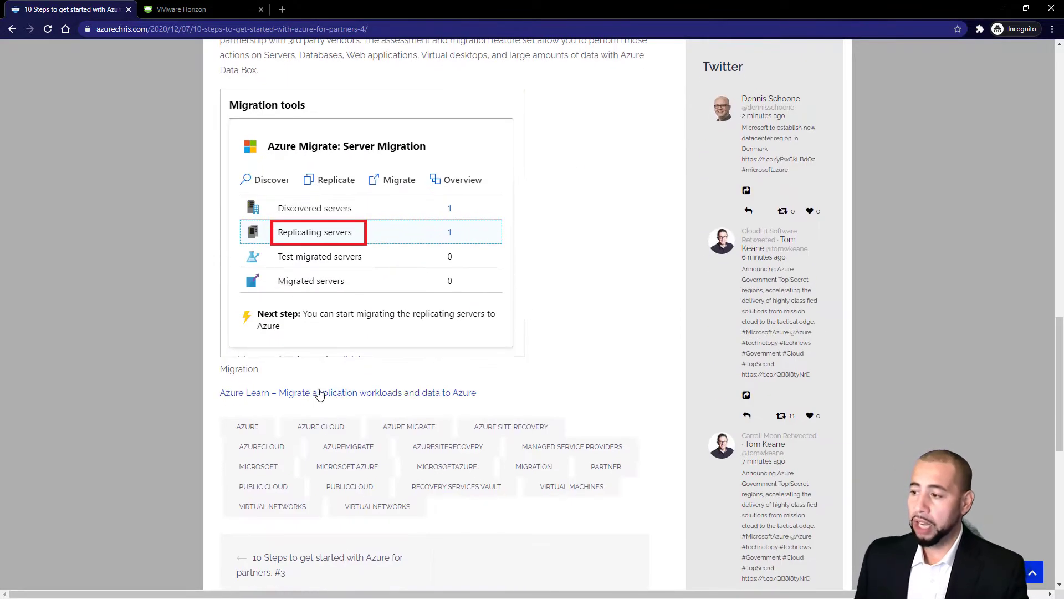
left_click(318, 394)
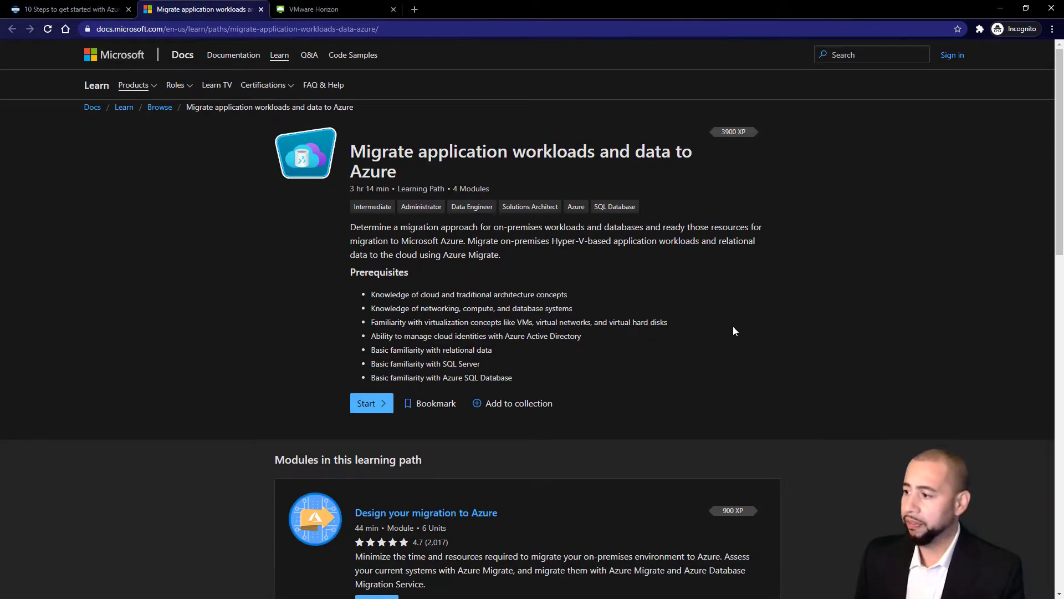
scroll(663, 307, "down", 15)
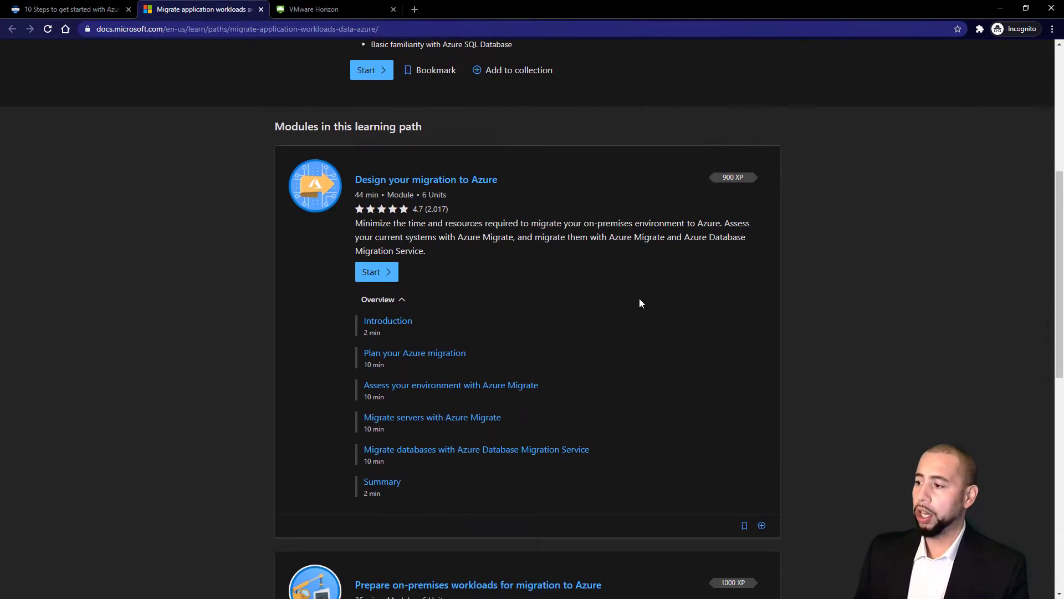
scroll(604, 298, "up", 15)
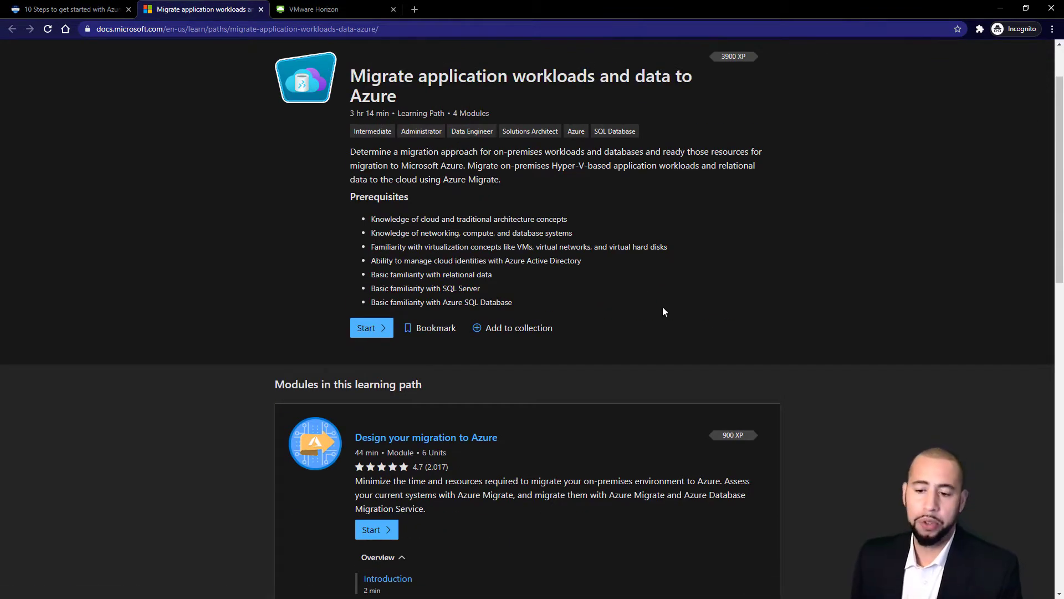
left_click(259, 10)
scroll(624, 513, "up", 15)
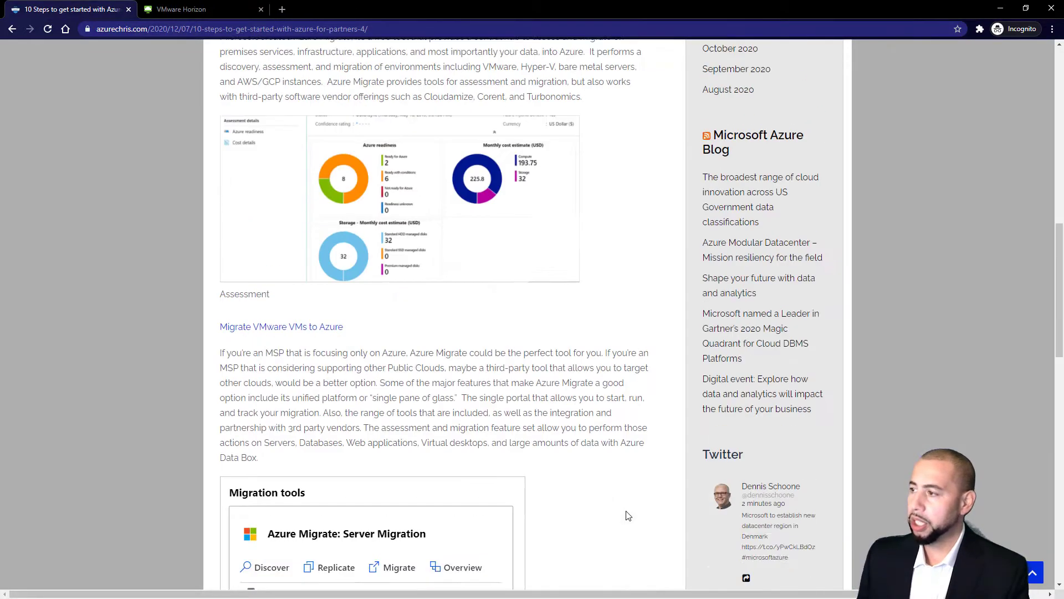
scroll(604, 529, "up", 4)
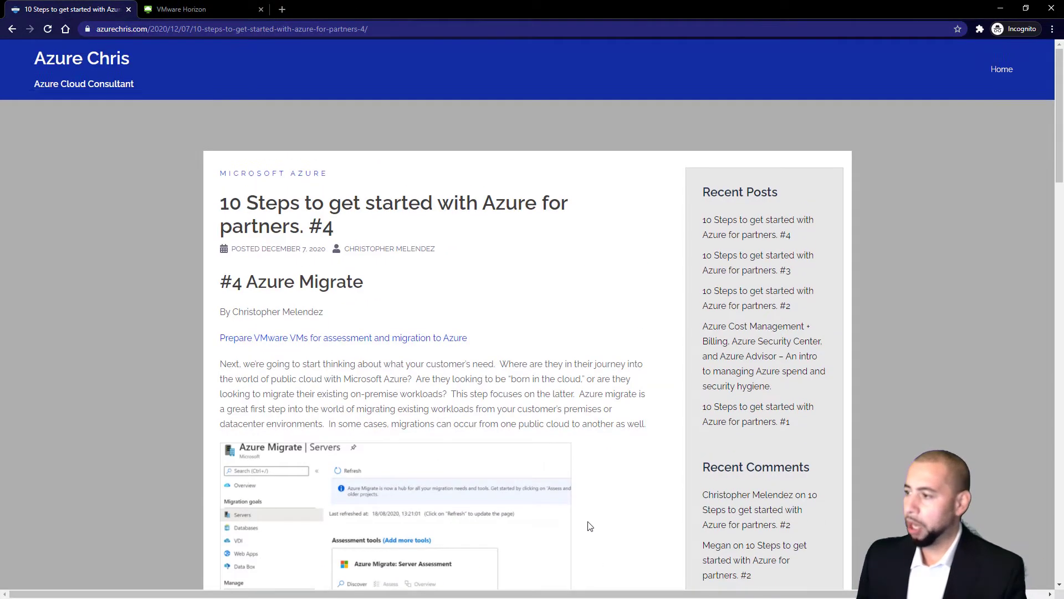
Open the Discover VMware VMs tutorial and expand the Assess and Migrate tutorial lists
left_click(350, 343)
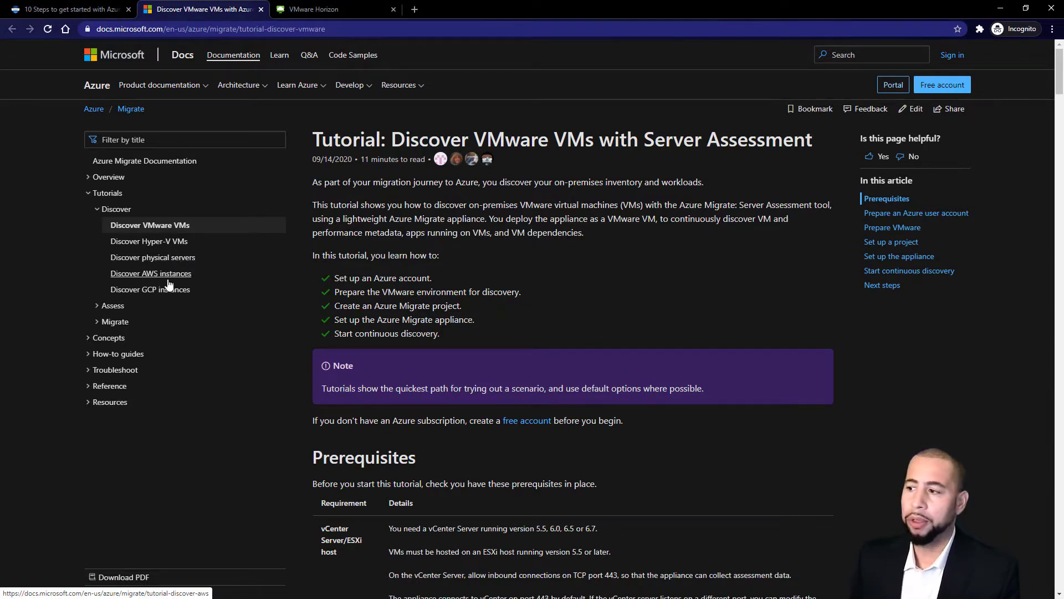
left_click(99, 307)
left_click(98, 420)
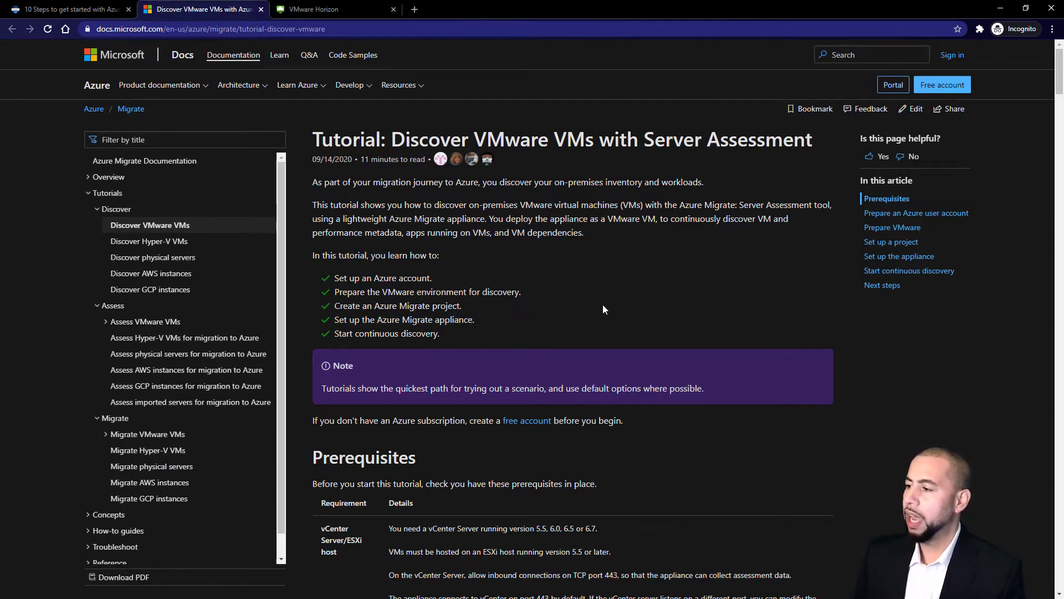
In the Prerequisites section, highlight the TCP port 443 requirement
scroll(603, 312, "down", 5)
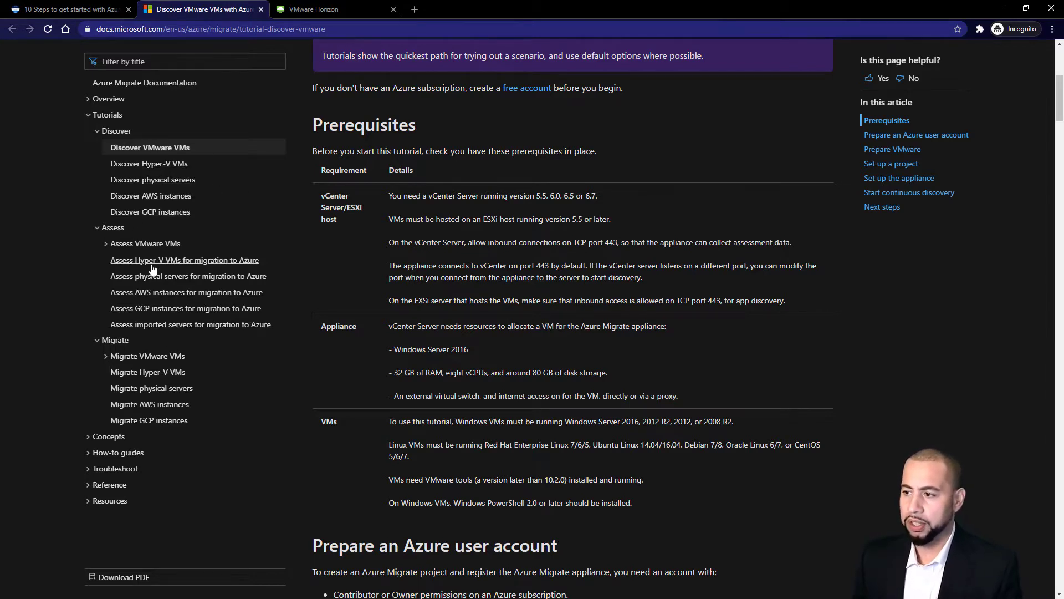
left_click_drag(429, 195, 480, 196)
left_click(597, 242)
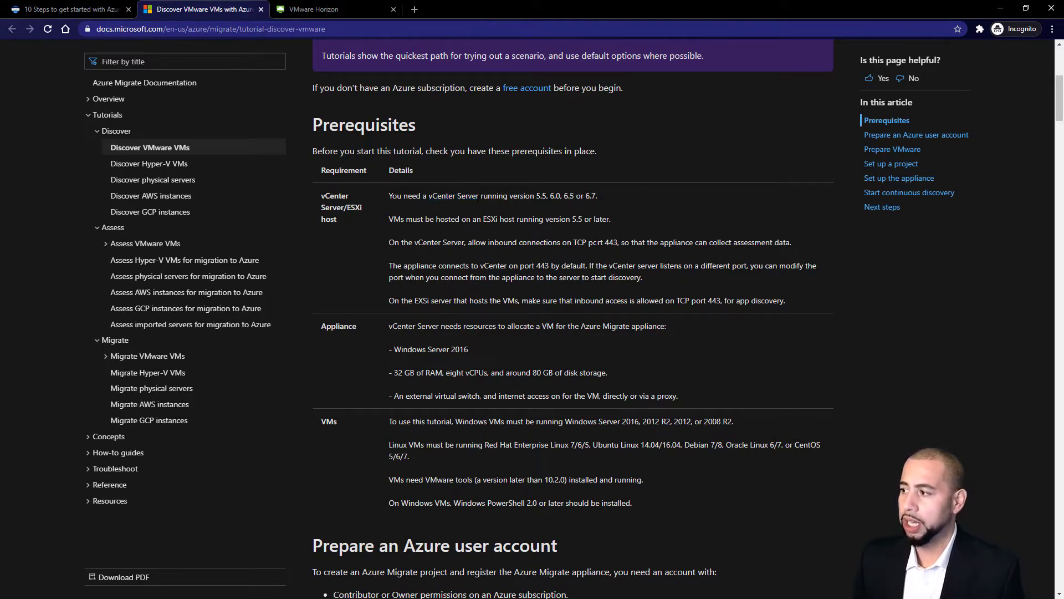
left_click_drag(594, 242, 618, 243)
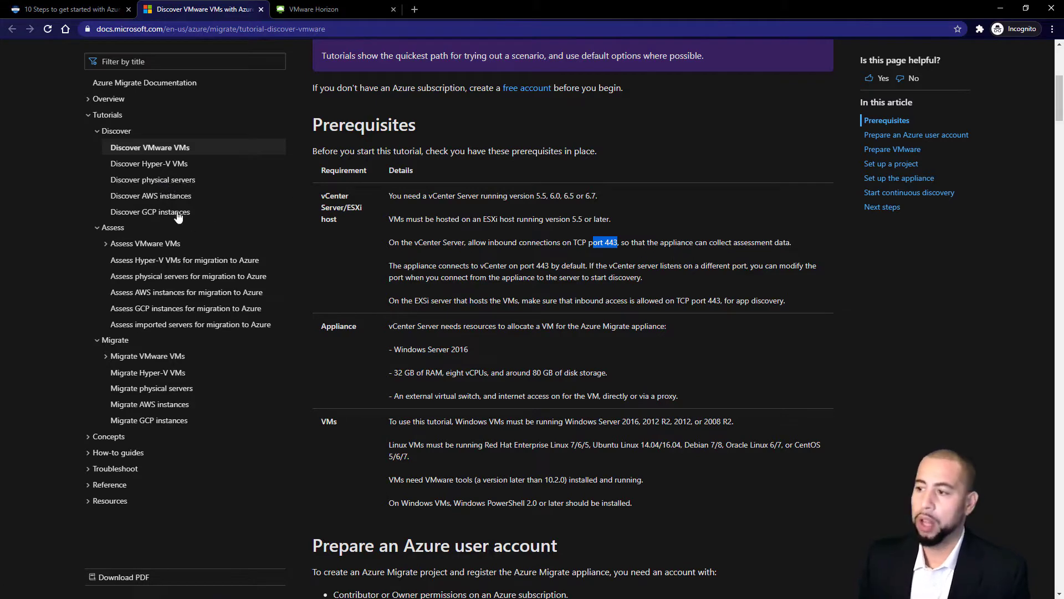
scroll(498, 347, "down", 5)
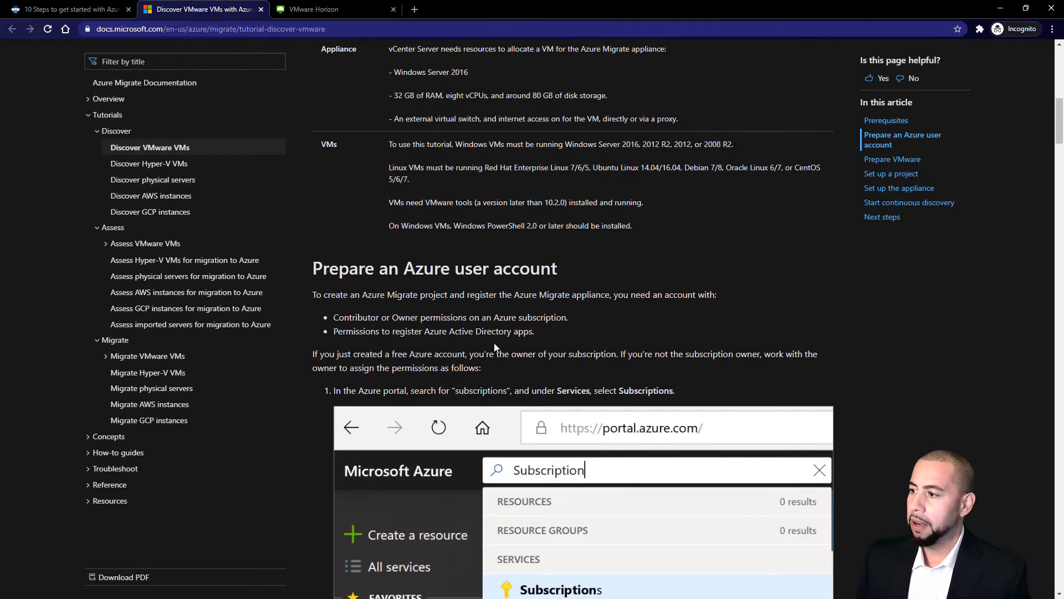
scroll(516, 342, "down", 3)
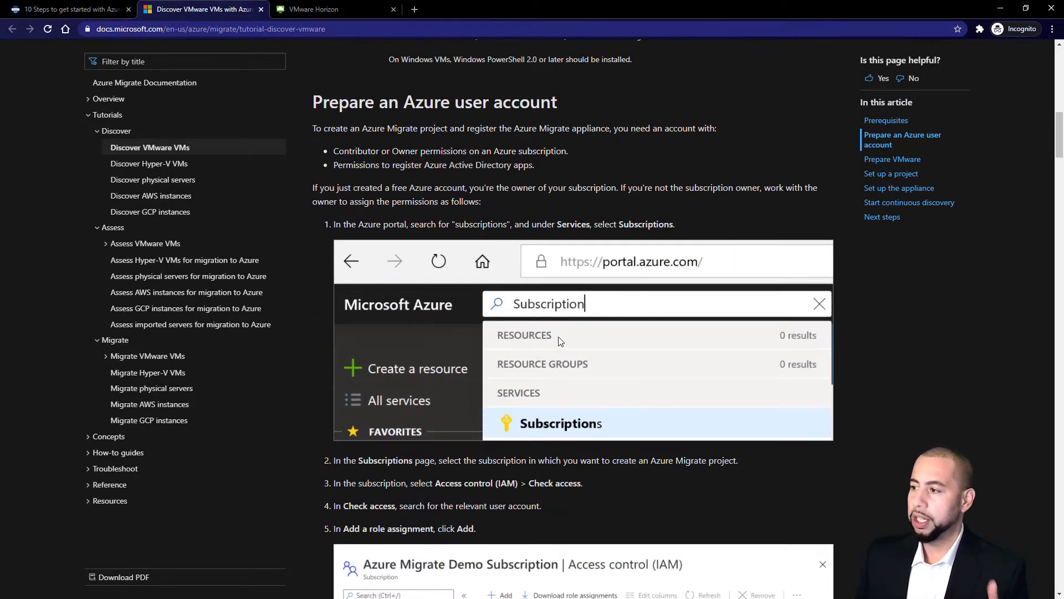
scroll(559, 341, "down", 6)
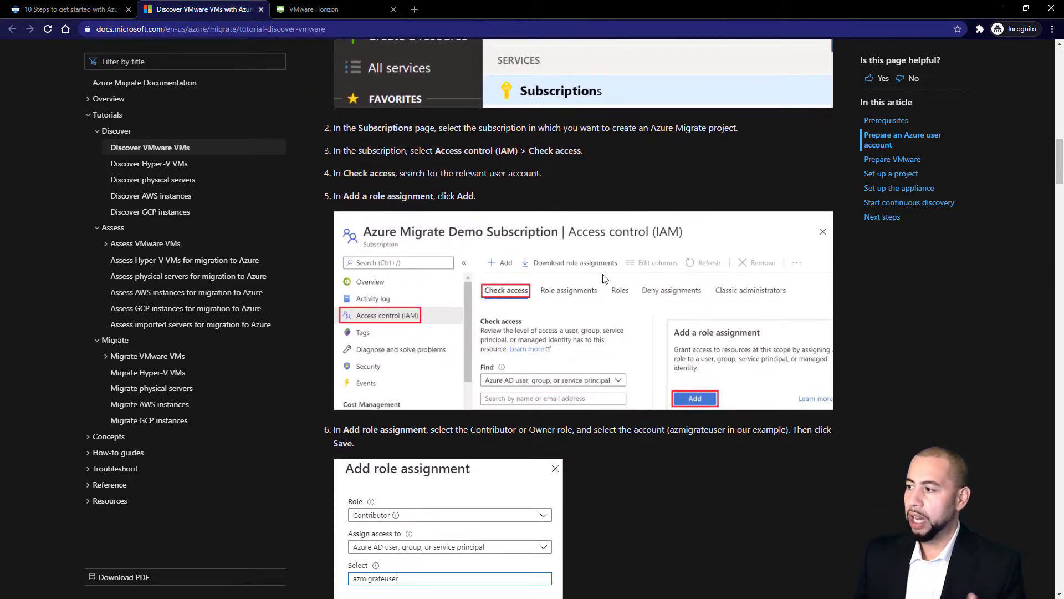
scroll(604, 278, "down", 6)
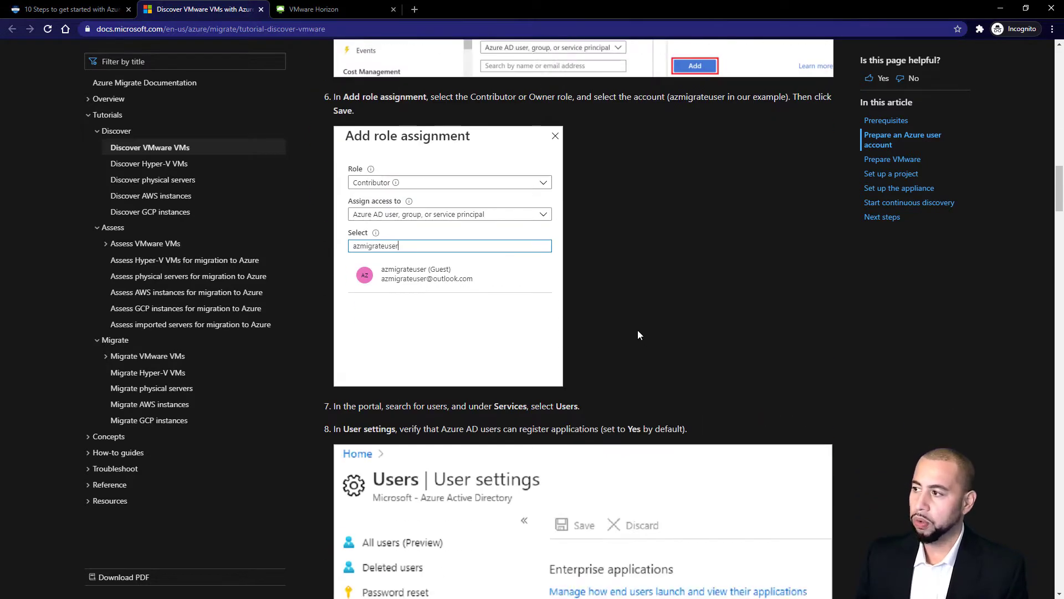
scroll(627, 332, "down", 8)
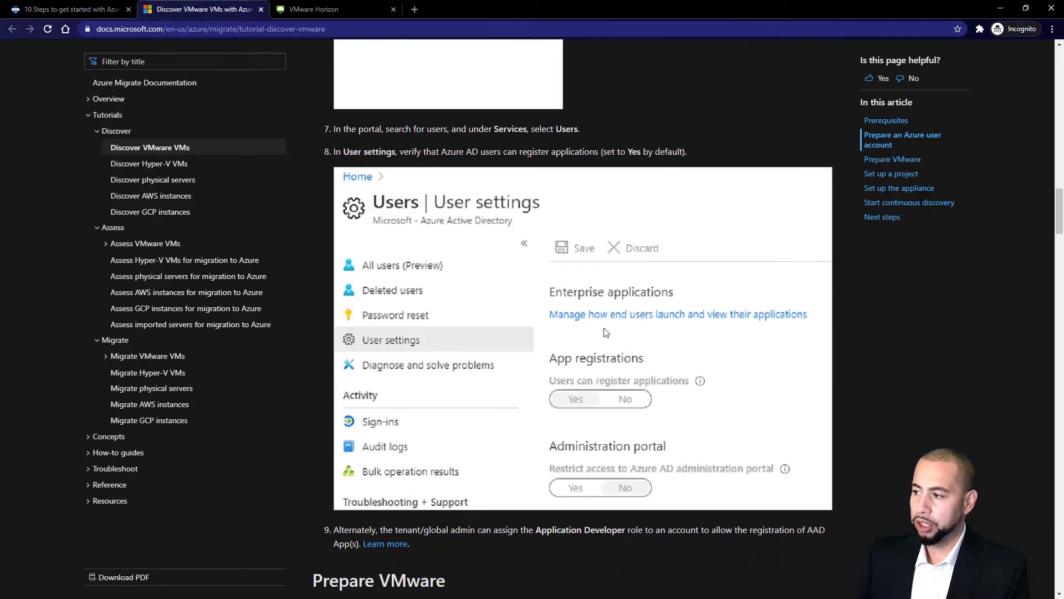
scroll(602, 332, "down", 8)
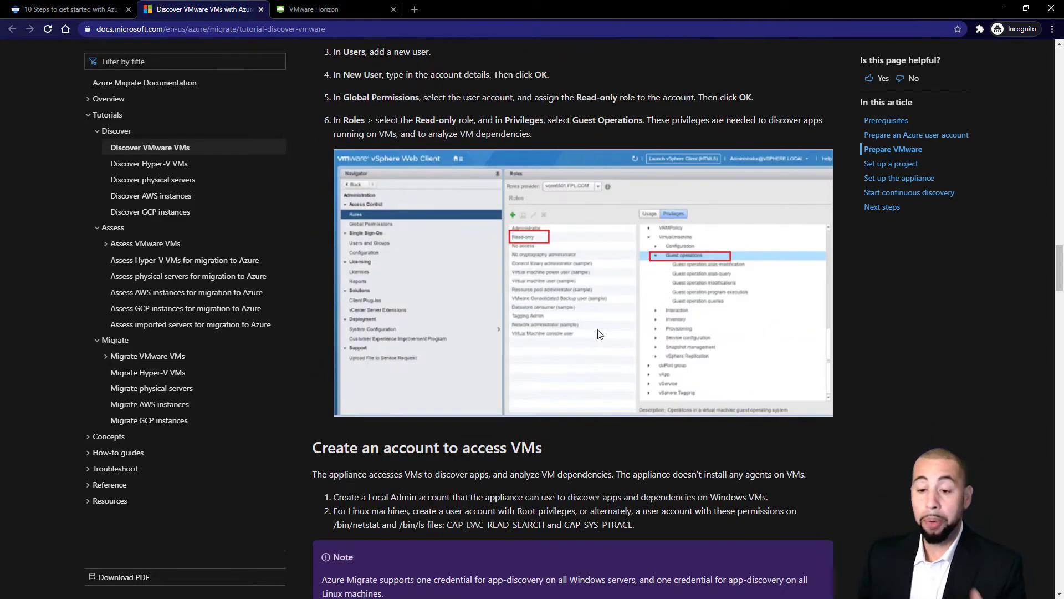
scroll(516, 355, "down", 10)
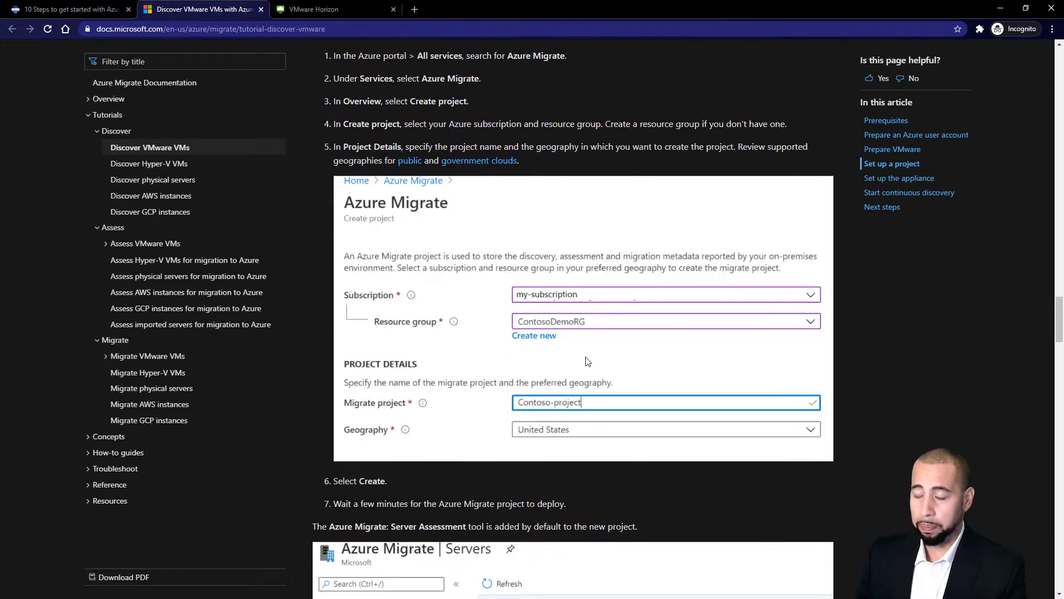
scroll(588, 361, "down", 5)
scroll(573, 359, "down", 5)
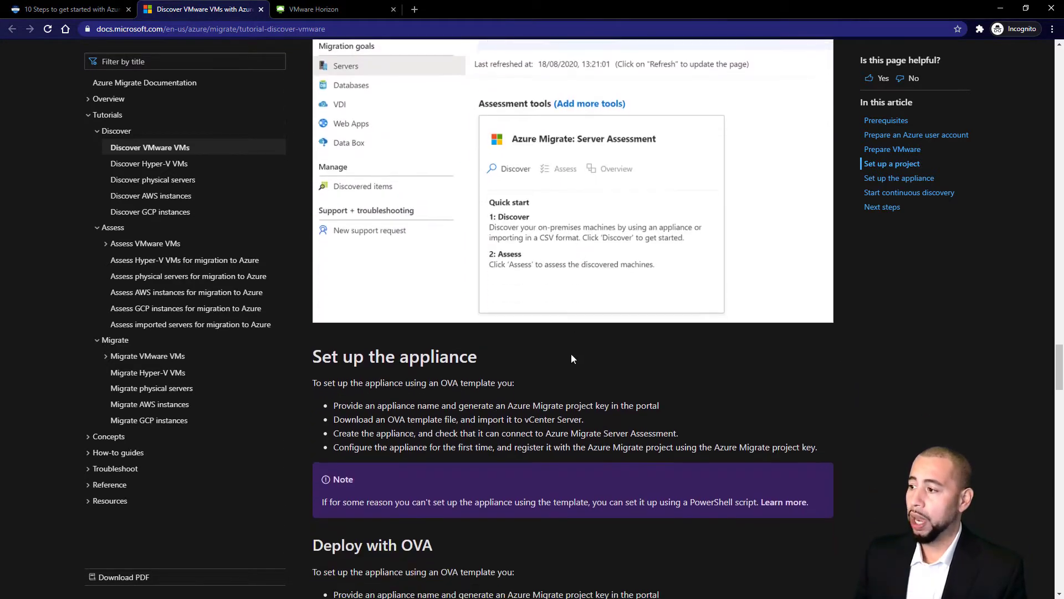
scroll(573, 360, "down", 2)
scroll(490, 402, "down", 5)
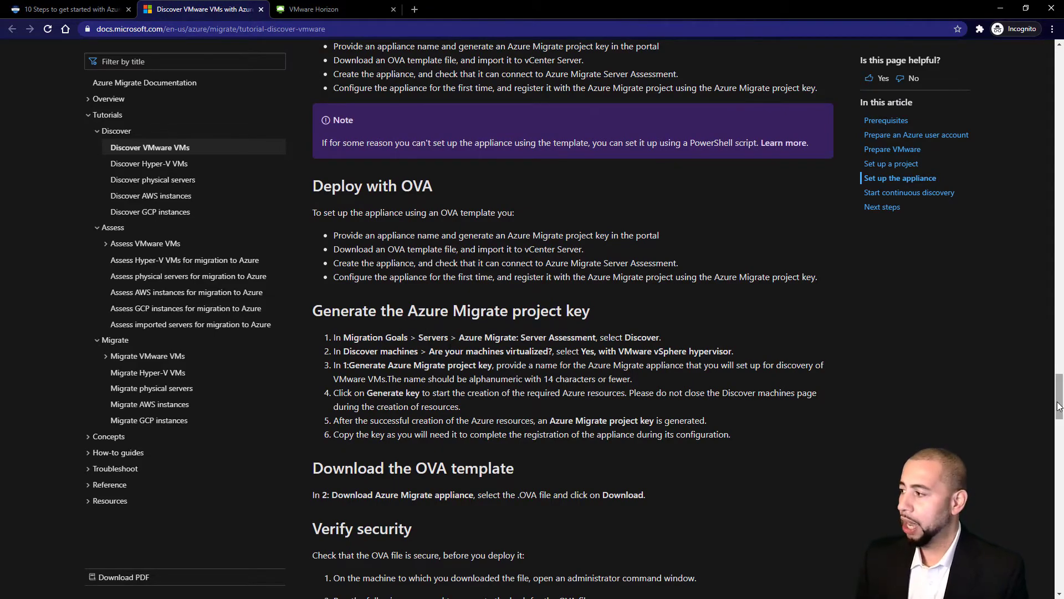
left_click_drag(1060, 396, 1015, 56)
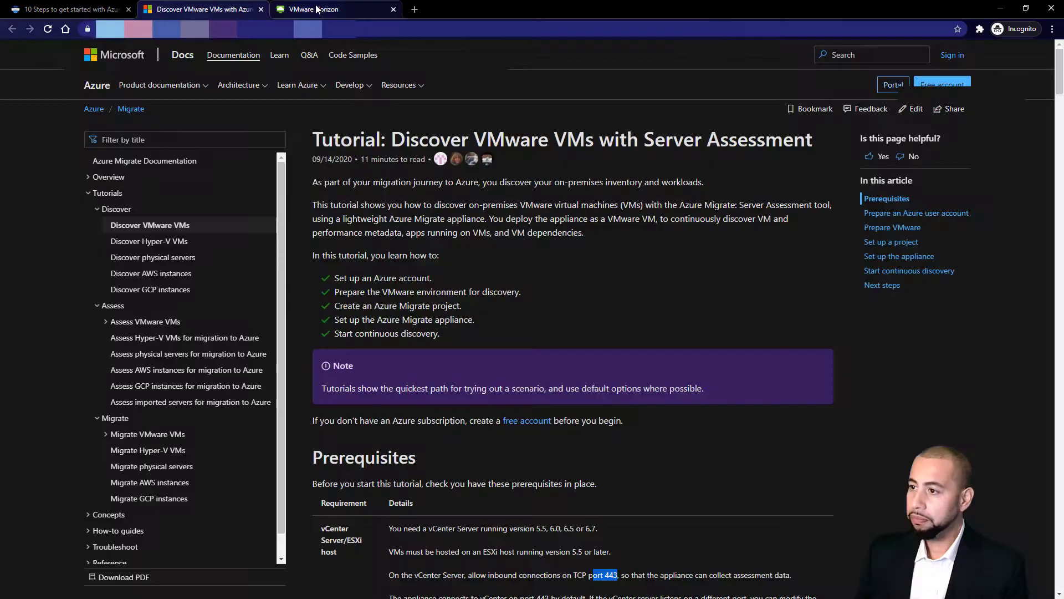
In vSphere Client, view the Az-Ubuntu-01, Az-Win2012R2-01 and AzureChrisMigration VM summaries
key("ctrl+Tab")
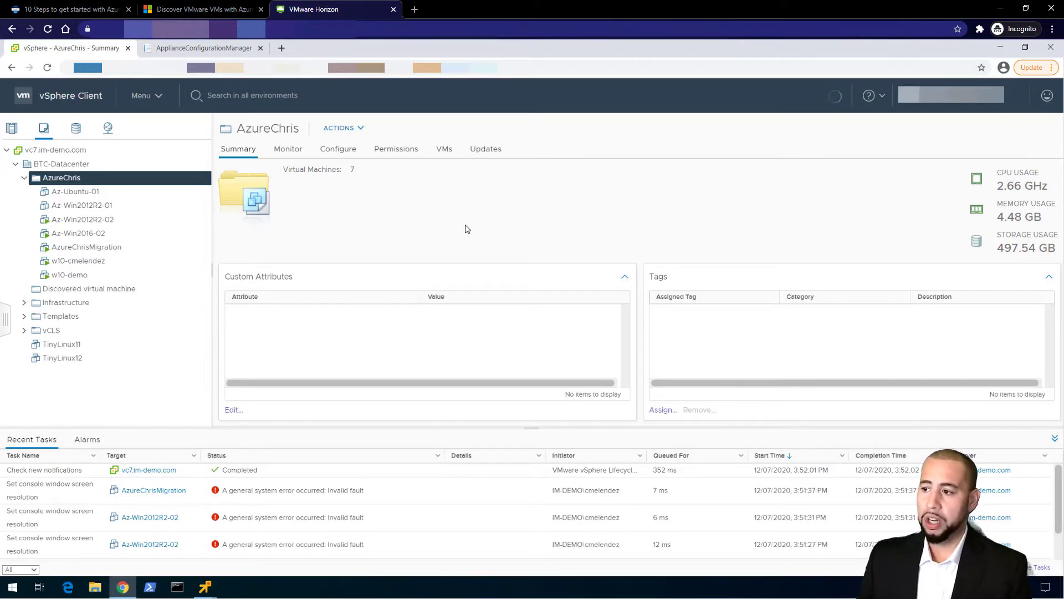
left_click(87, 194)
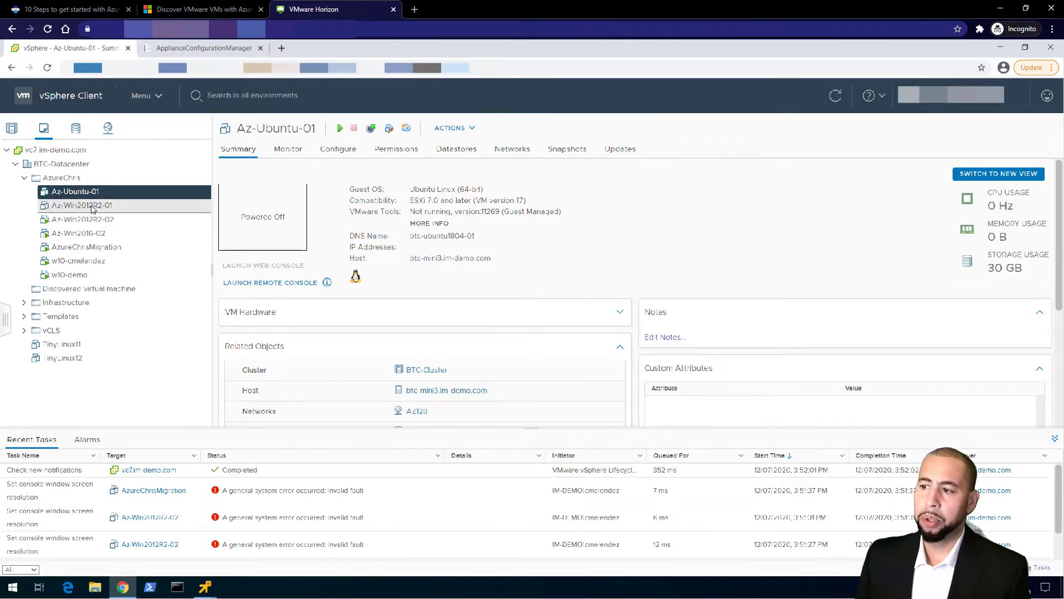
left_click(93, 207)
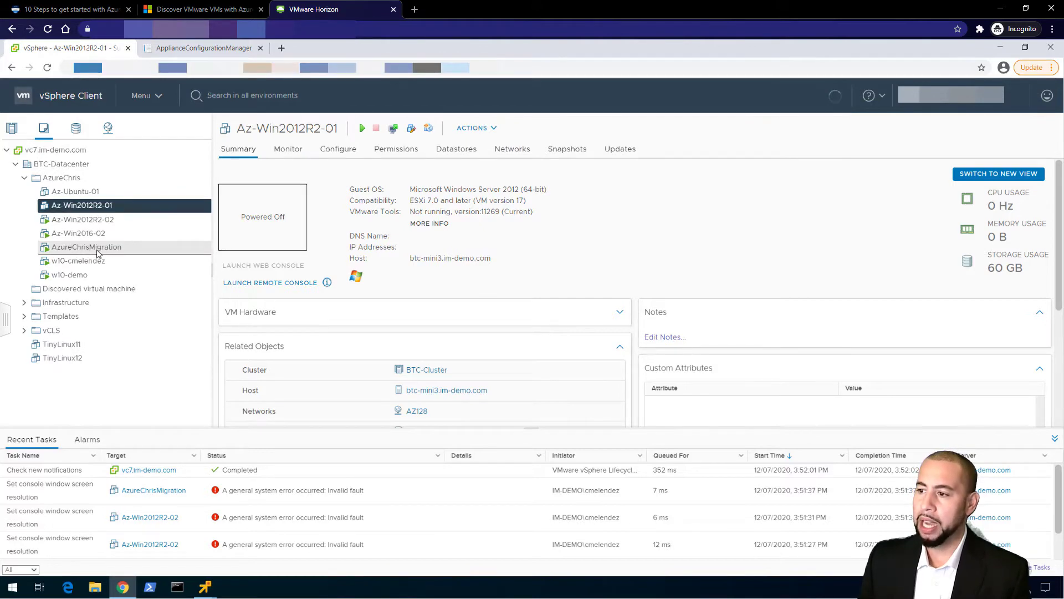
left_click(97, 251)
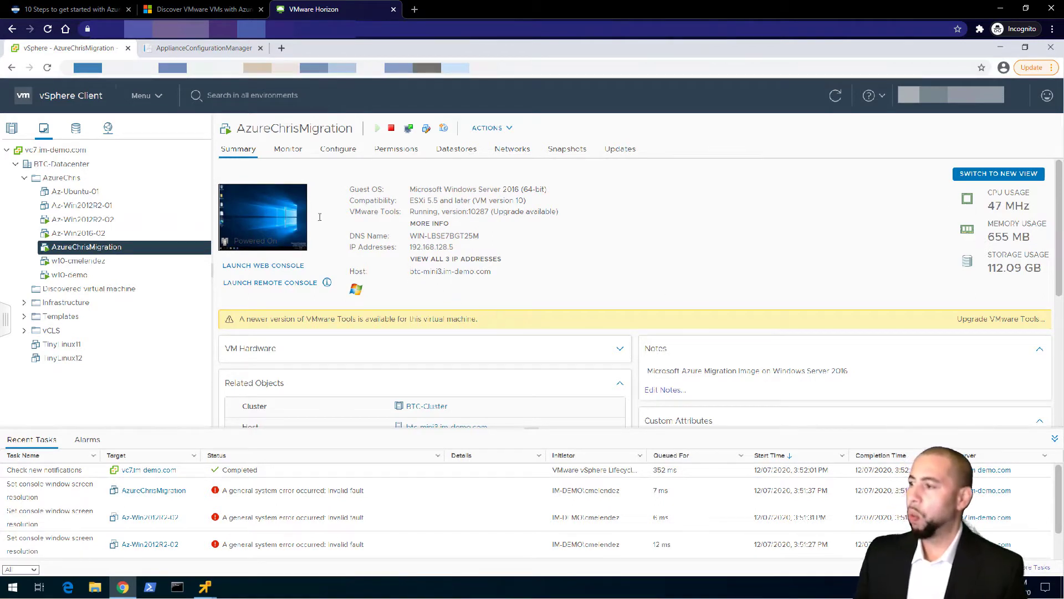
Bring the AzureChrisMigration remote console window to the front
left_click(205, 588)
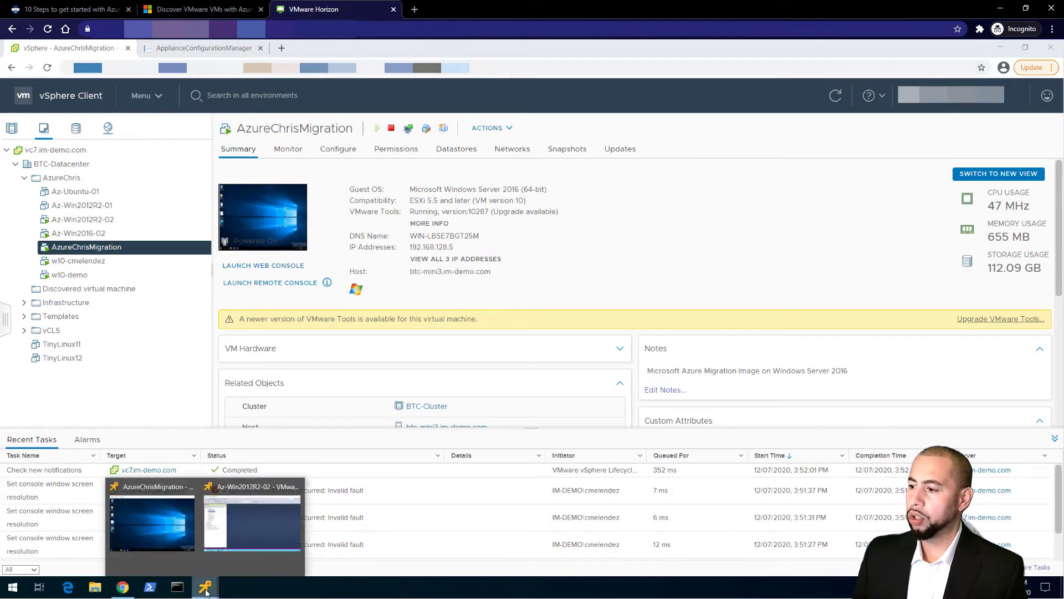
left_click(636, 283)
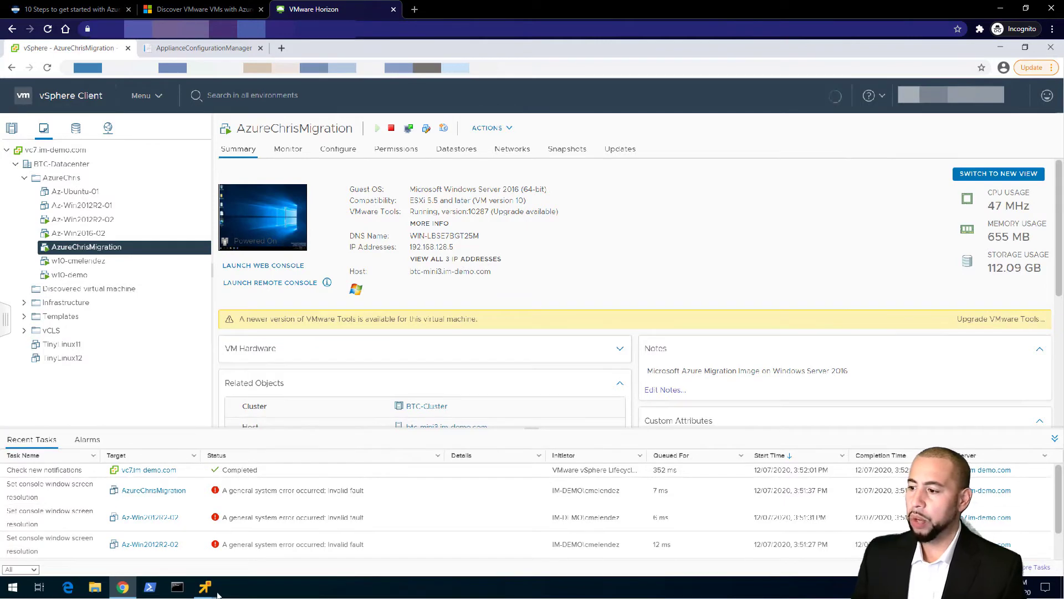
mouse_move(205, 587)
left_click(168, 517)
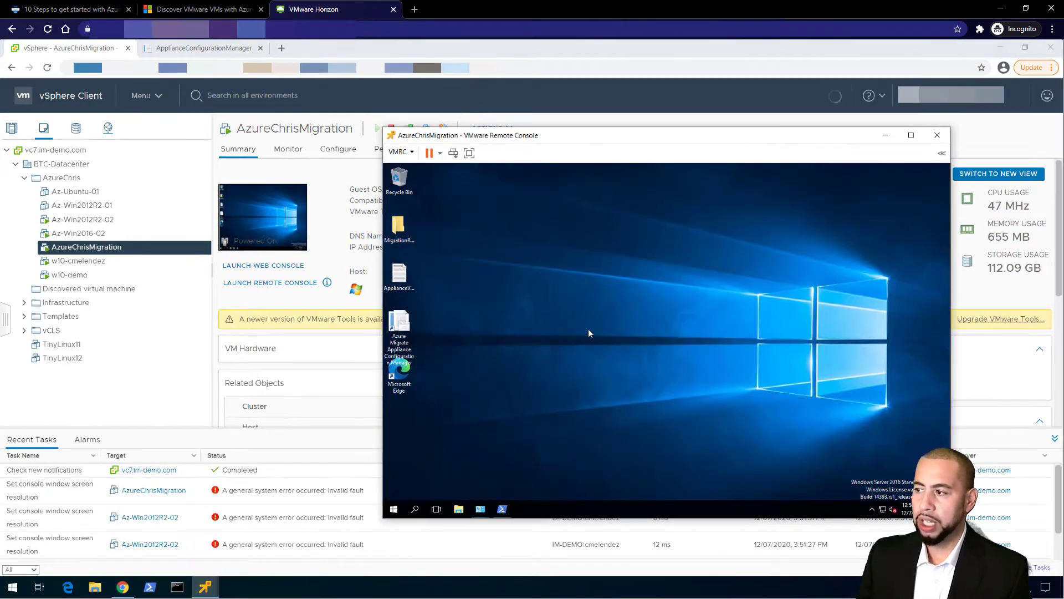
Launch the Azure Migrate Appliance Configuration Manager from the VM's desktop shortcut
left_click_drag(594, 138, 557, 108)
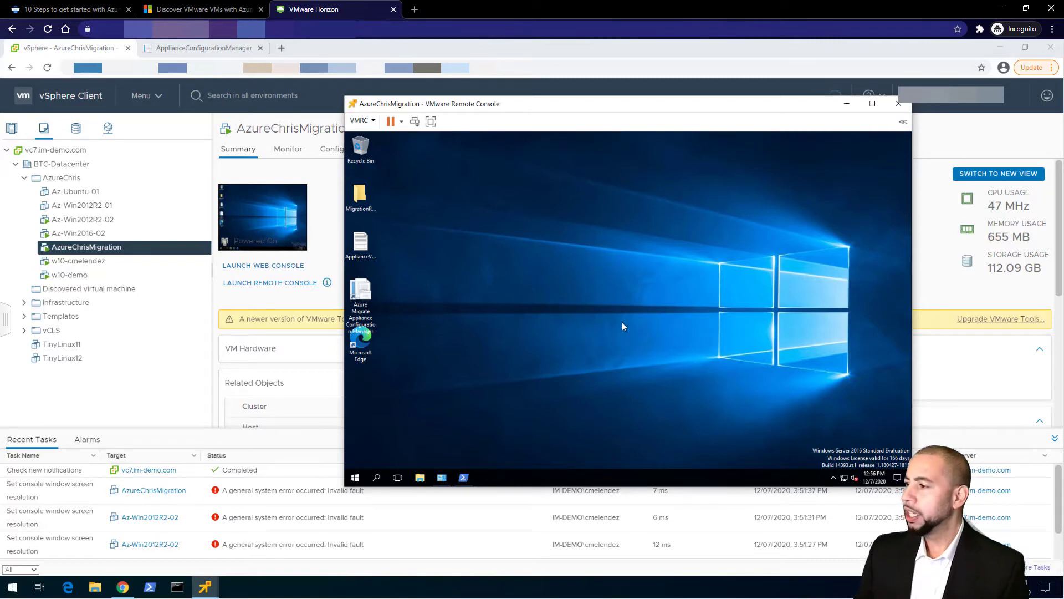
left_click(368, 295)
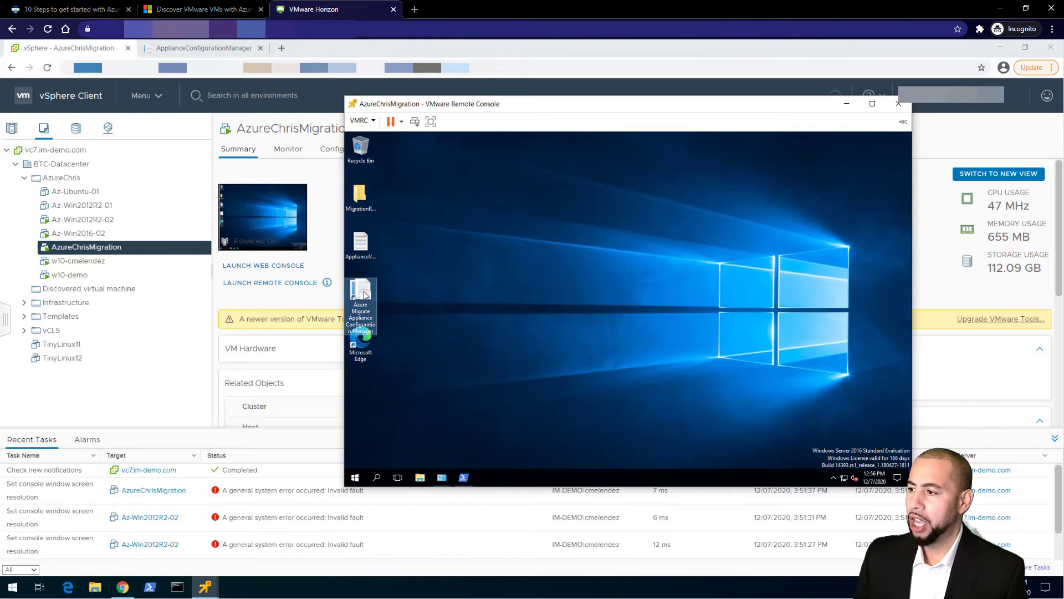
double_click(367, 298)
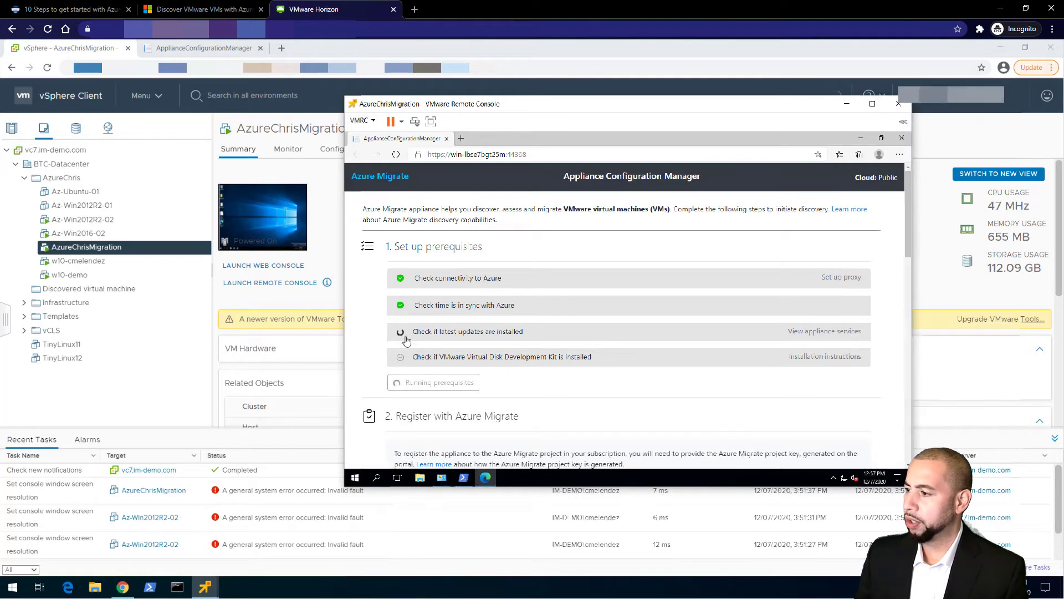
Minimize the remote console and switch to the Appliance Configuration Manager page
scroll(516, 384, "down", 1)
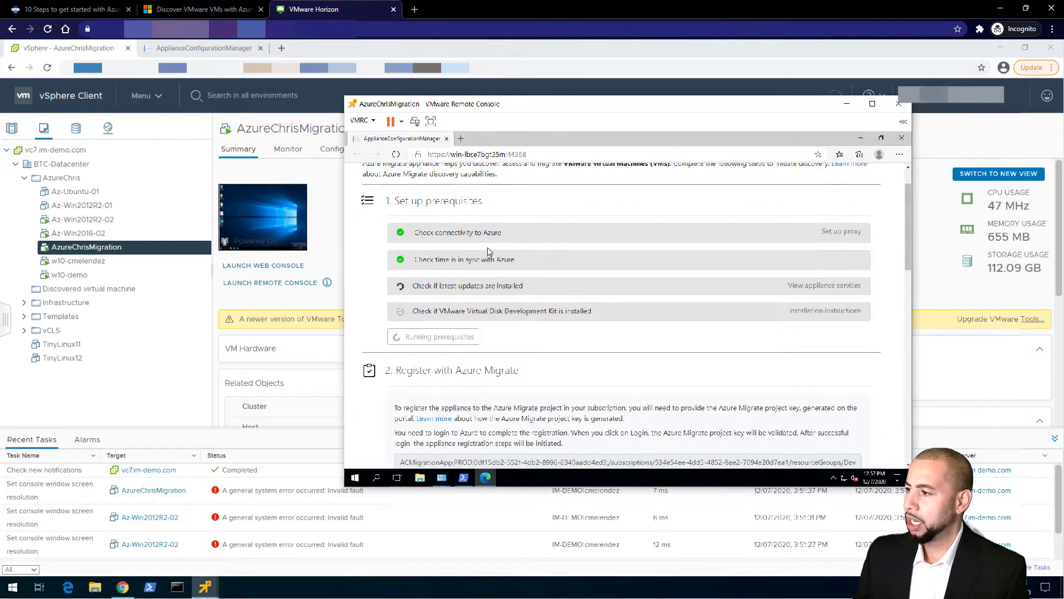
left_click(847, 104)
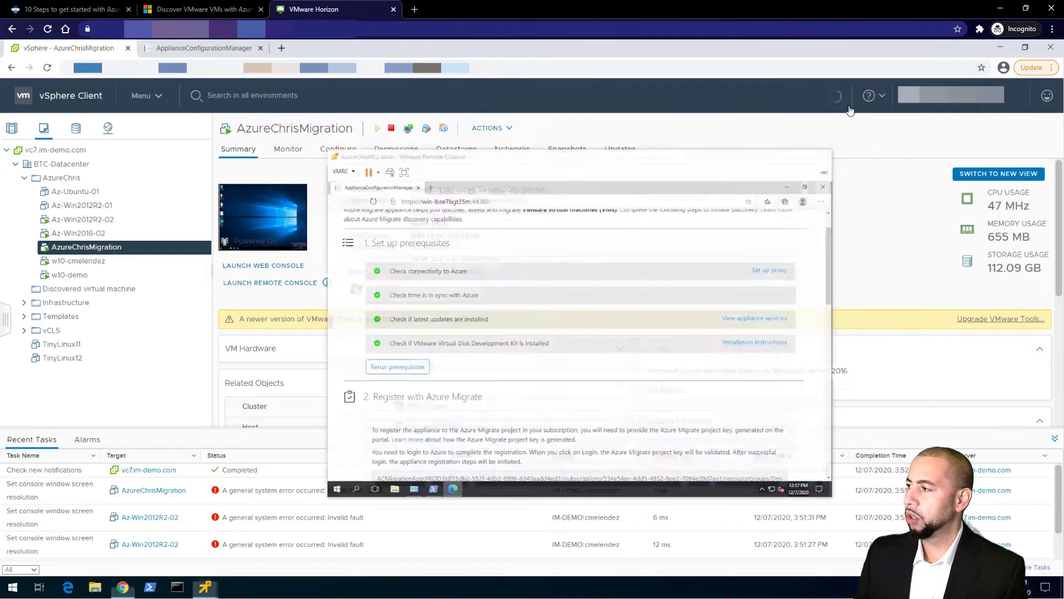
left_click(177, 52)
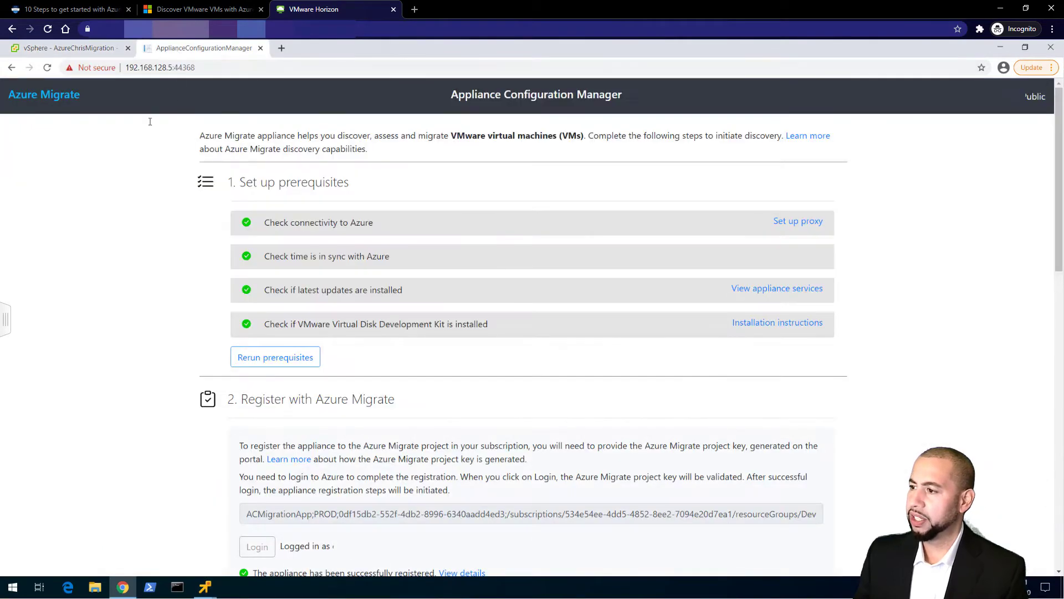
mouse_move(445, 93)
left_mouse_down()
mouse_move(622, 94)
mouse_move(452, 95)
left_mouse_up()
left_click(408, 151)
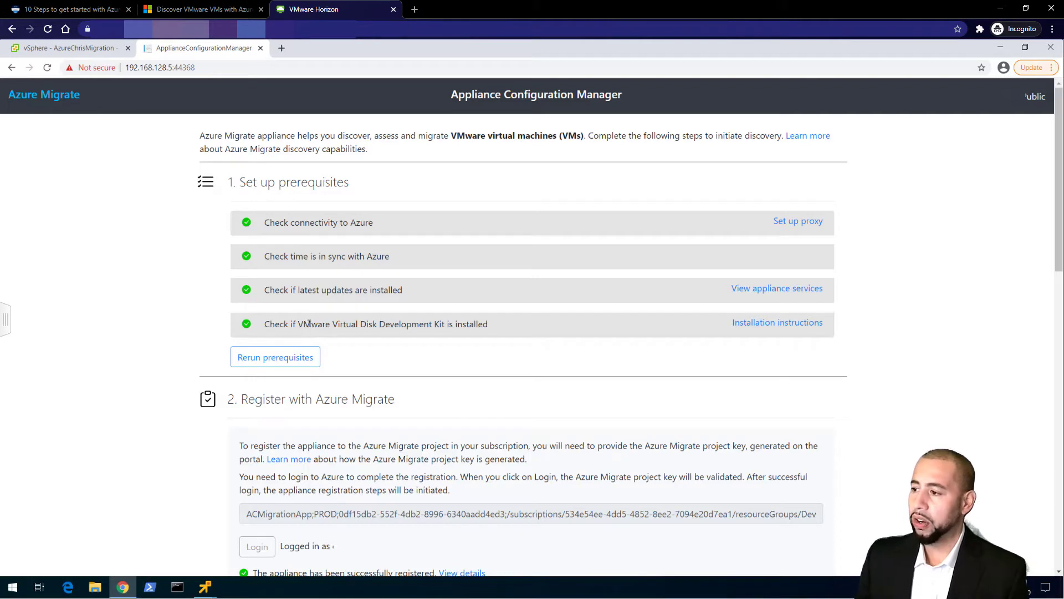
Check the VDDK prerequisite and registration section, then open Azure Migrate's Discover machines page
left_click_drag(299, 326, 447, 324)
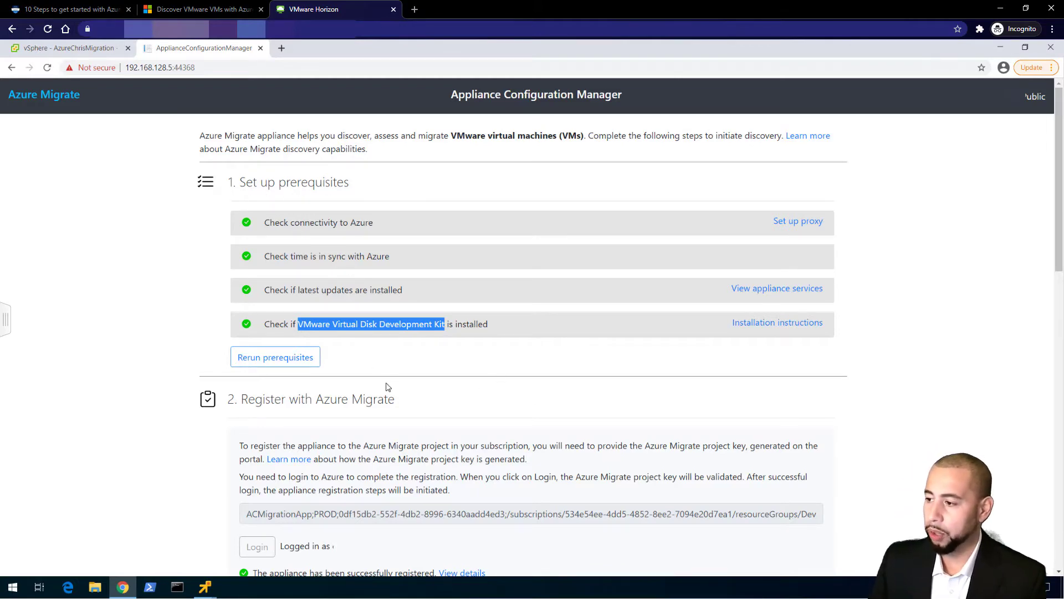
scroll(388, 387, "down", 3)
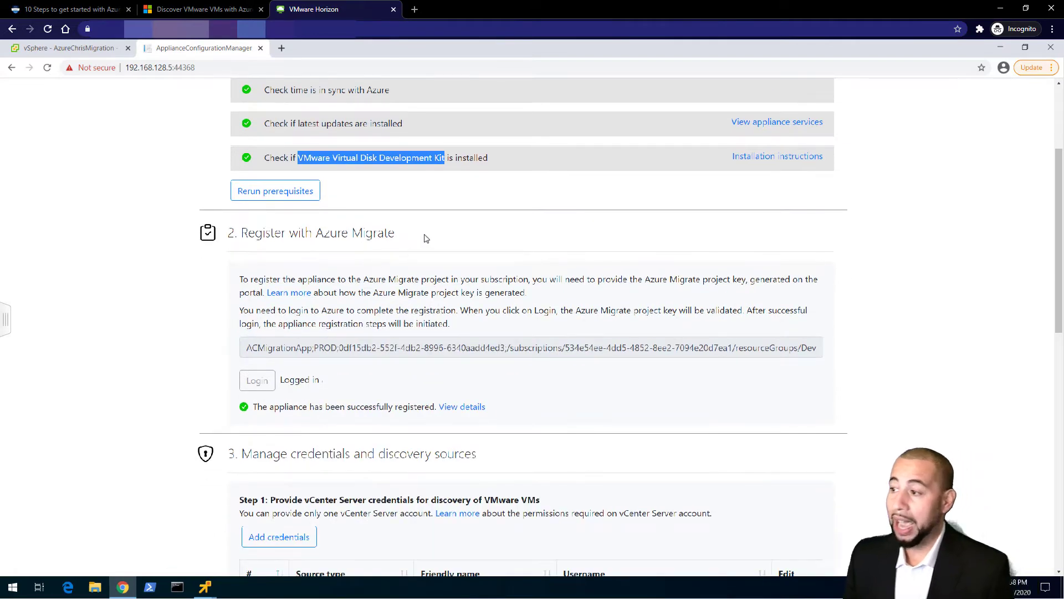
left_click_drag(426, 238, 248, 234)
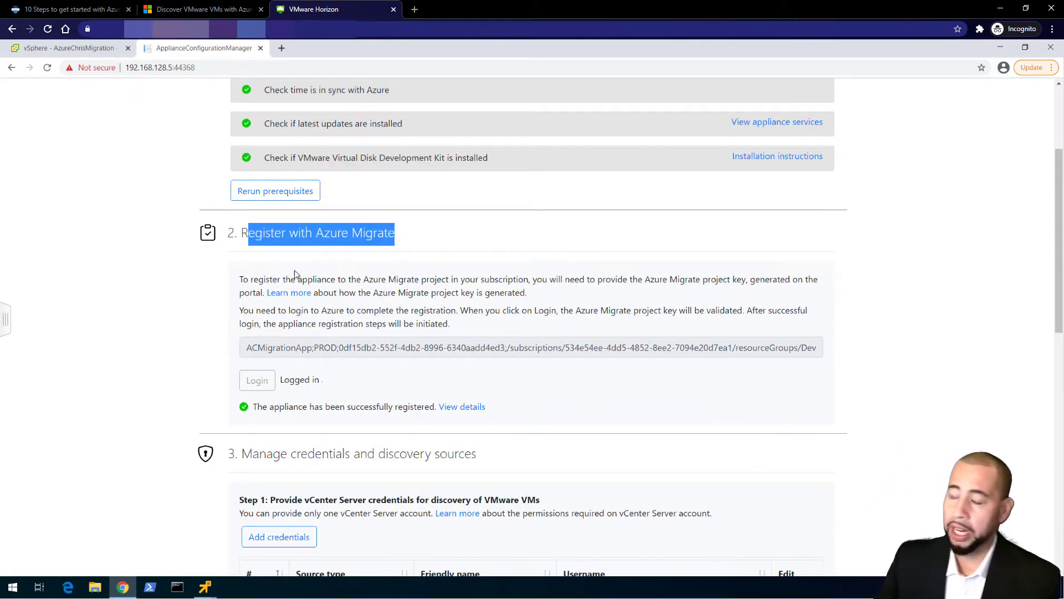
left_click(321, 337)
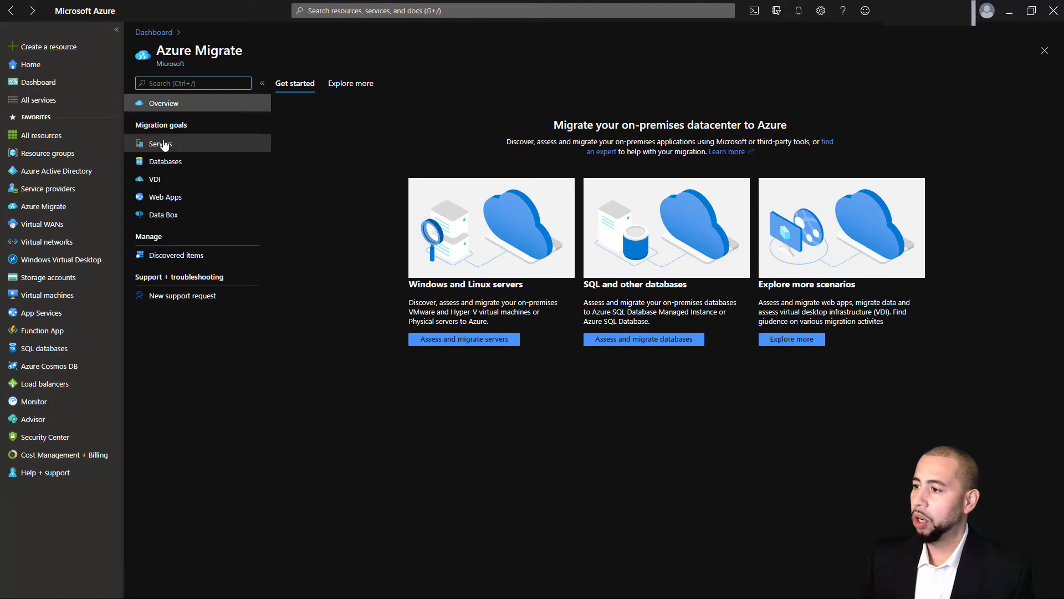
left_click(475, 338)
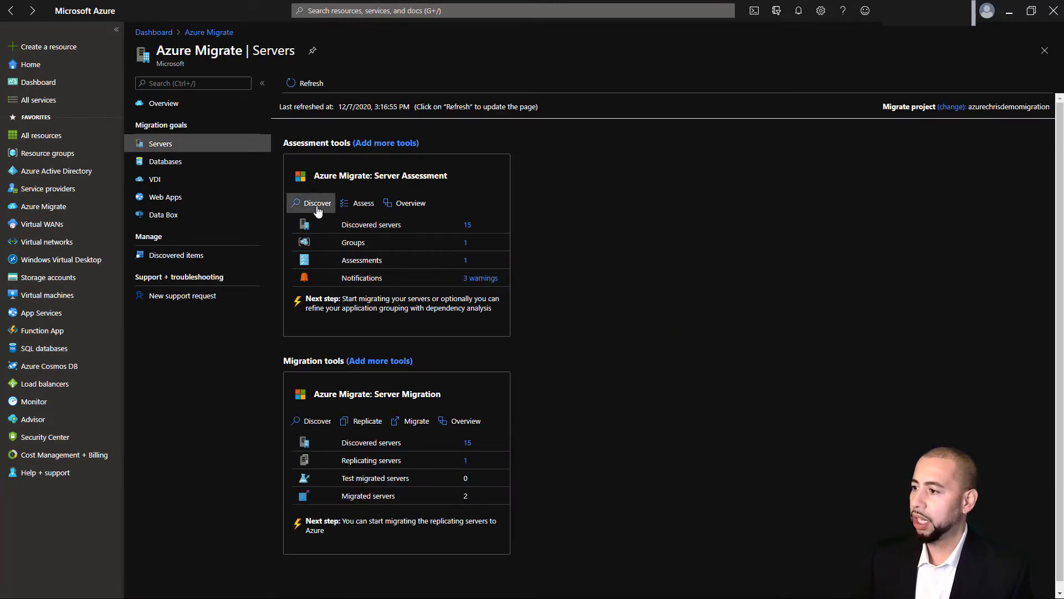
left_click(317, 204)
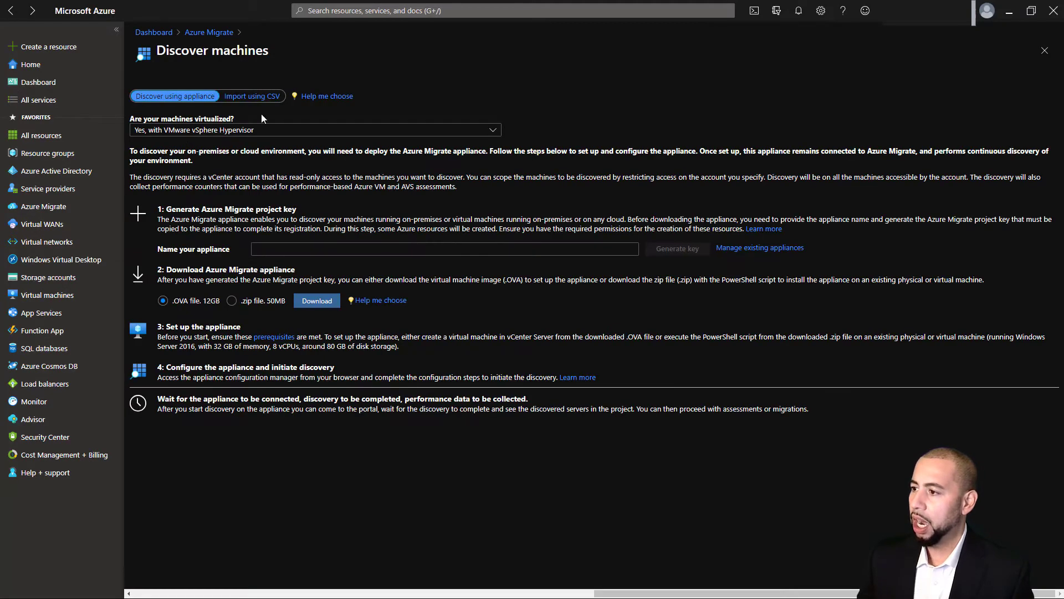
Keep VMware vSphere Hypervisor as the virtualization type and name the appliance 'teset'
left_click(299, 131)
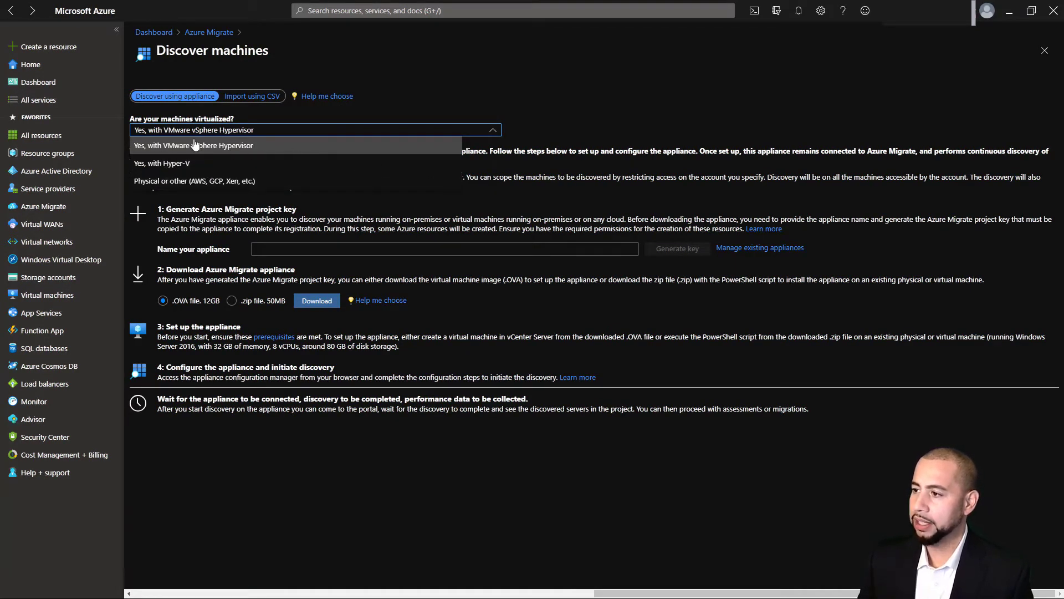
left_click(604, 205)
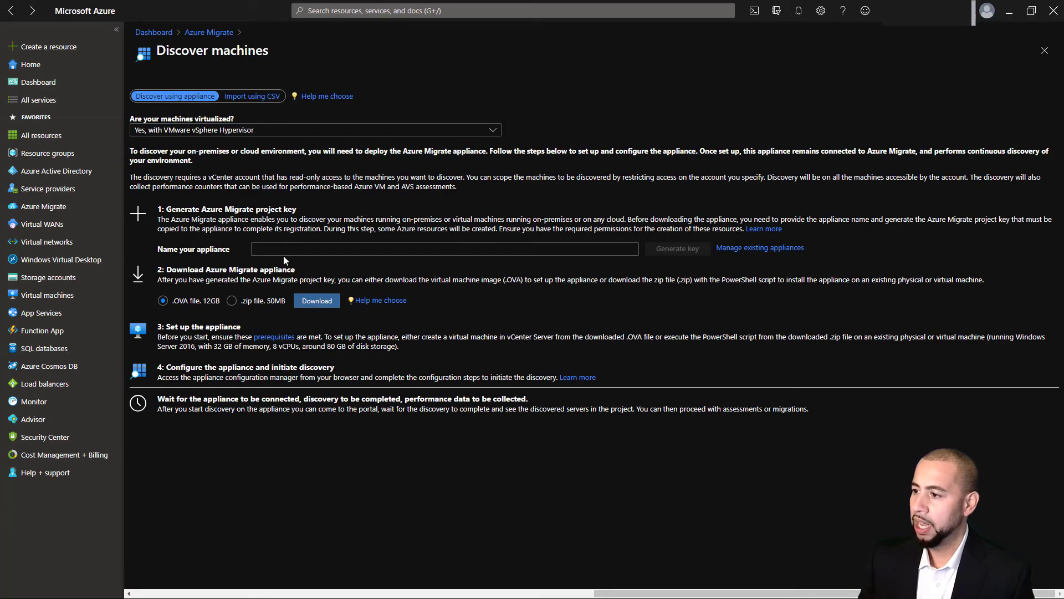
left_click(285, 251)
type("teset")
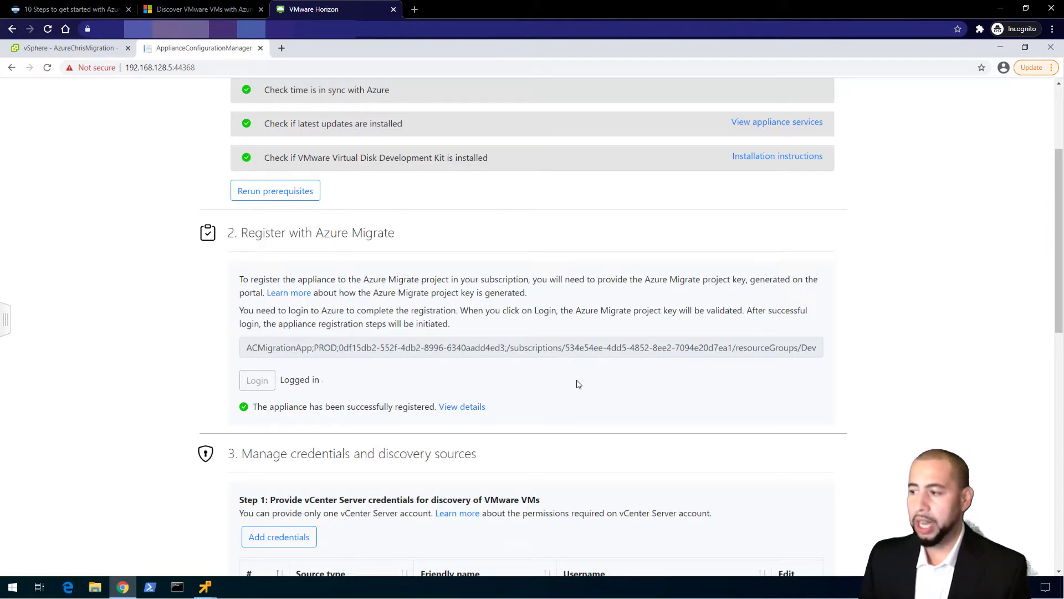
Confirm the successful registration message and scroll to Manage credentials and discovery sources
left_click_drag(254, 407, 435, 407)
left_click(620, 409)
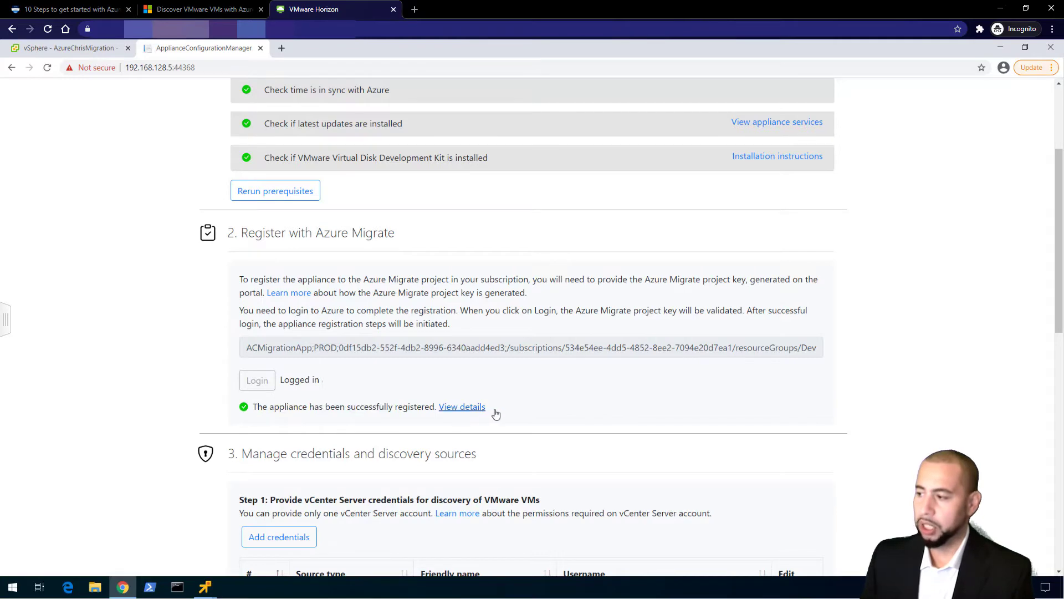
scroll(621, 409, "down", 2)
scroll(622, 409, "down", 3)
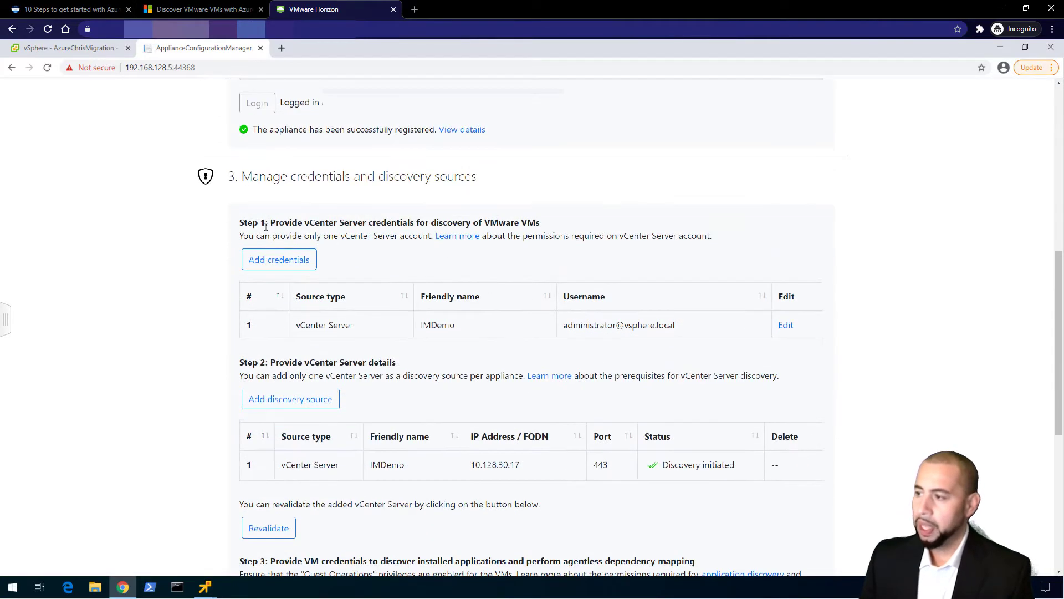
left_click_drag(241, 179, 491, 184)
left_click(541, 190)
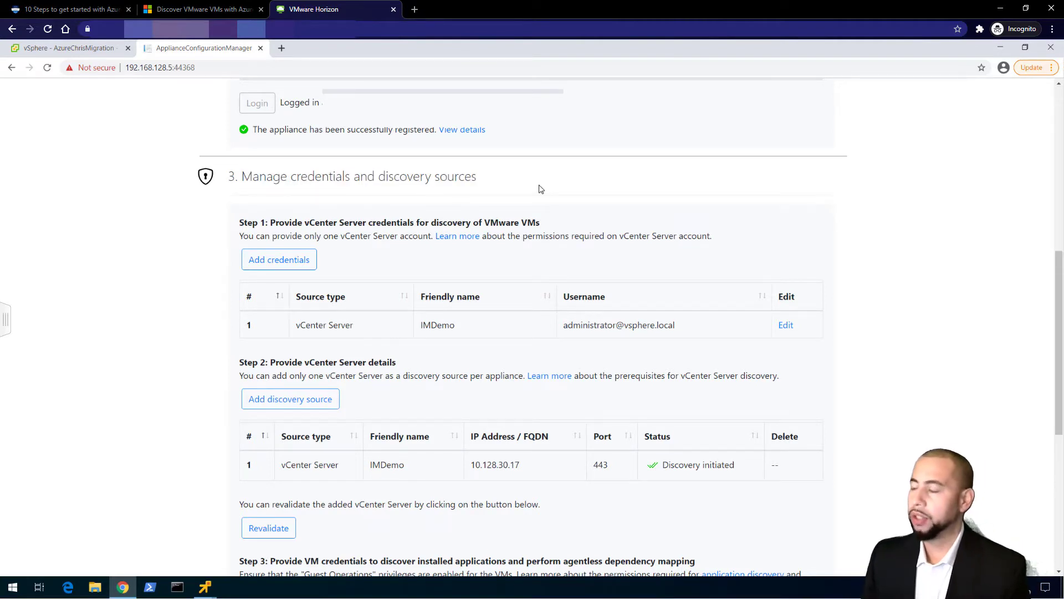
Review the vCenter Server source type and account username in the credentials table
left_click_drag(353, 325, 298, 325)
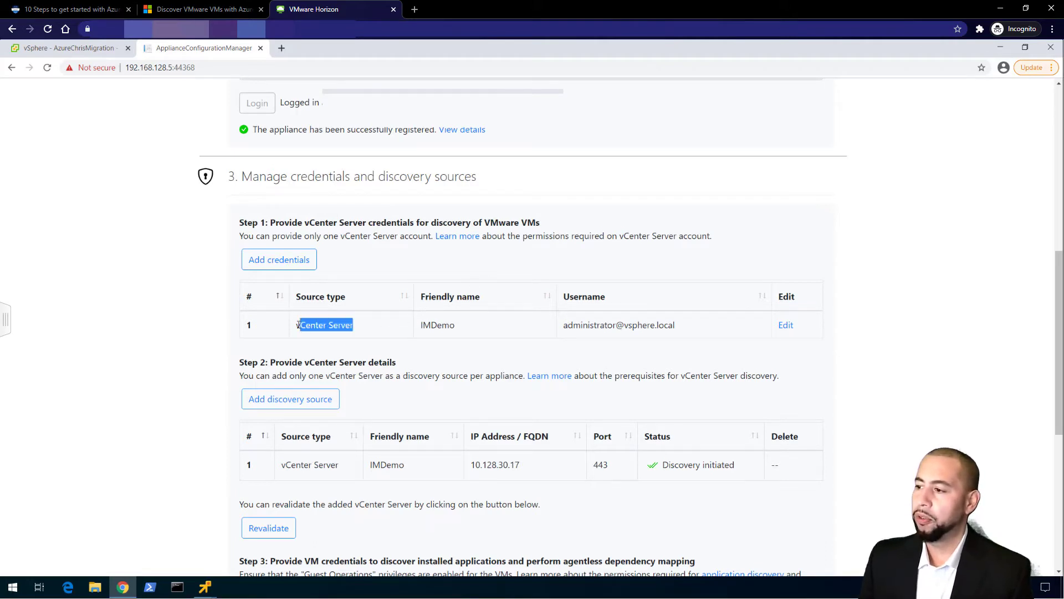
left_click(558, 350)
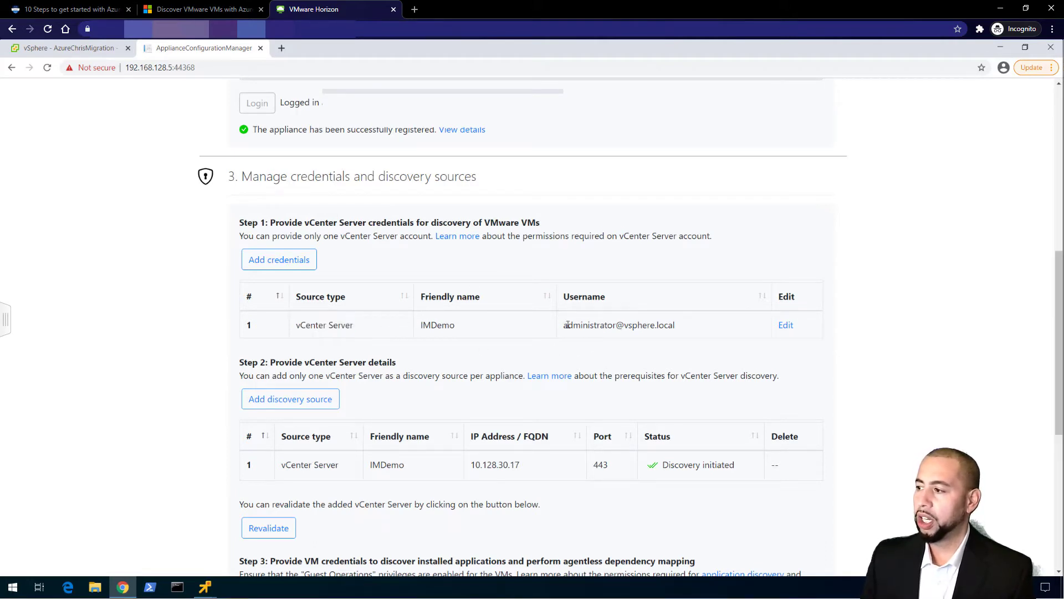
left_click_drag(567, 325, 685, 323)
left_click(671, 351)
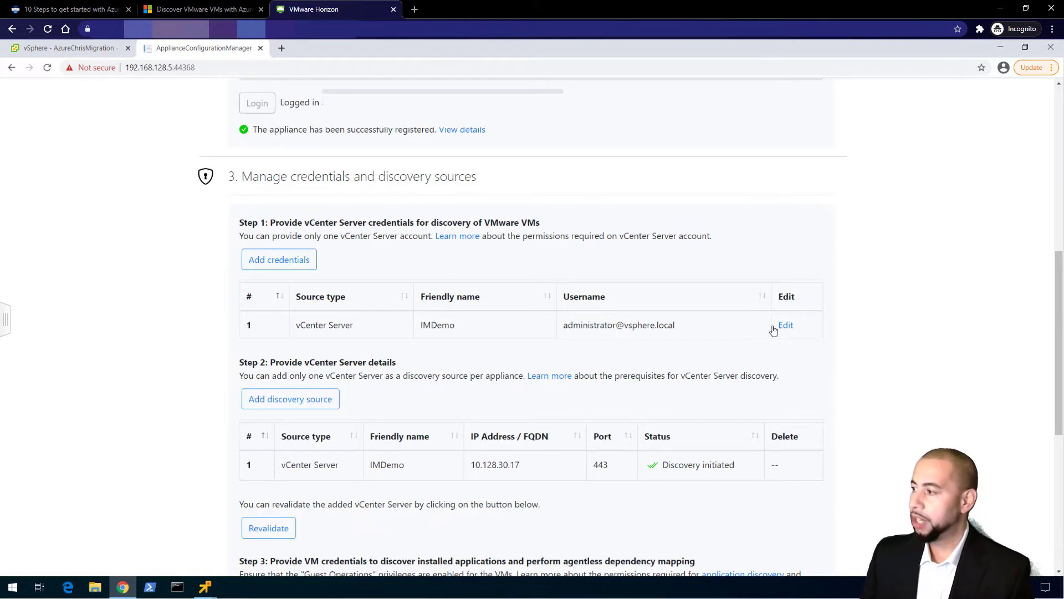
scroll(533, 380, "down", 2)
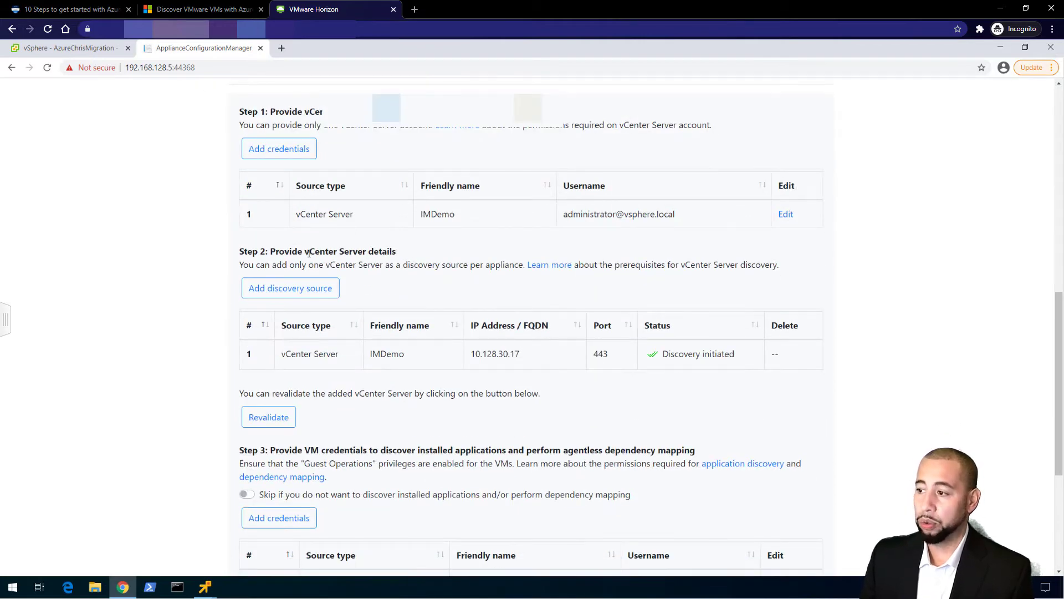
left_click_drag(309, 252, 397, 252)
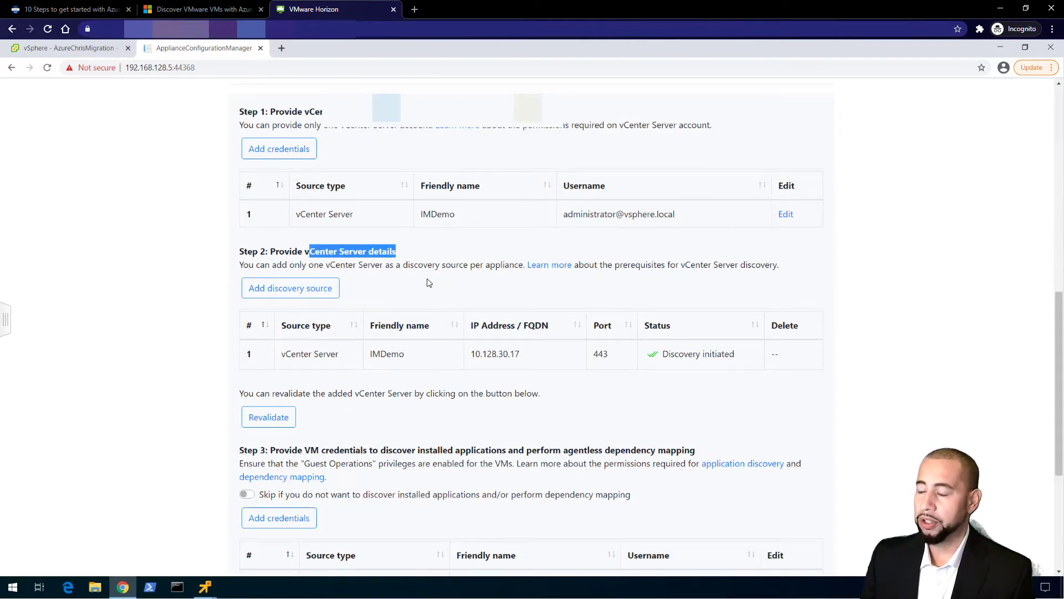
left_click(520, 317)
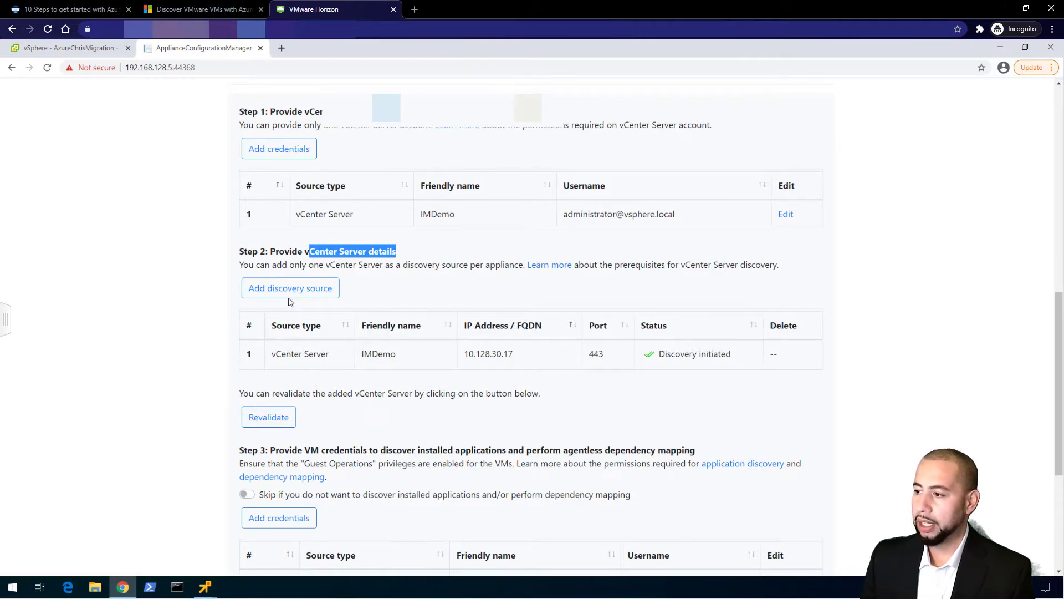
scroll(334, 396, "down", 2)
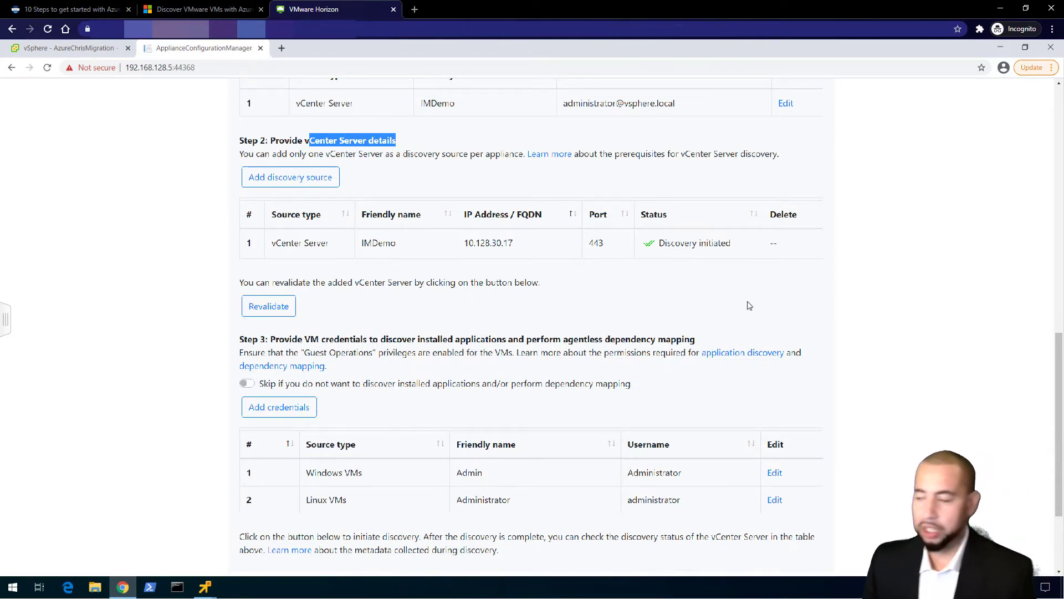
scroll(403, 316, "down", 1)
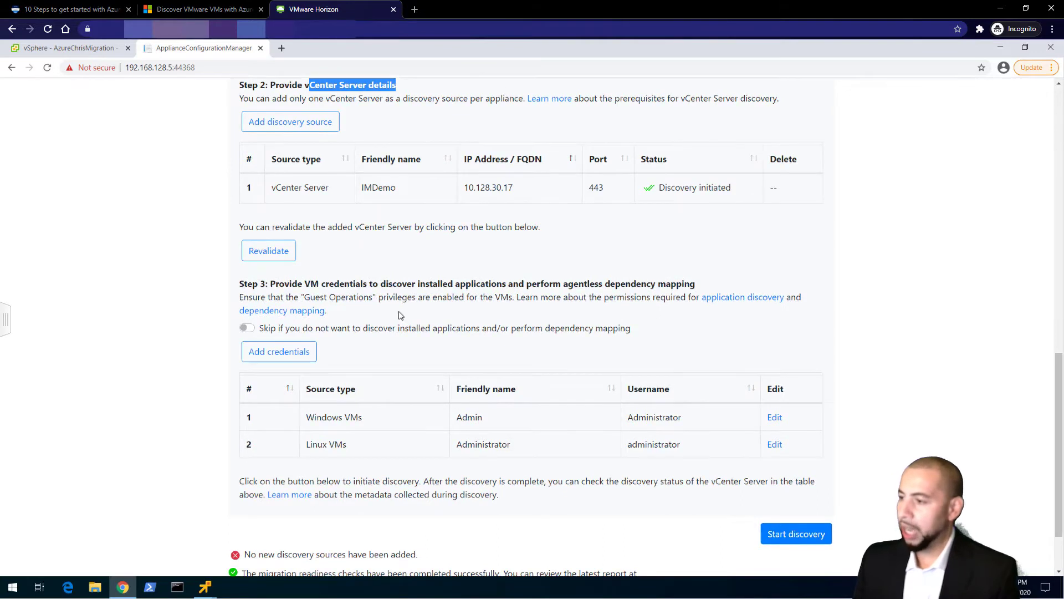
left_click_drag(258, 284, 699, 284)
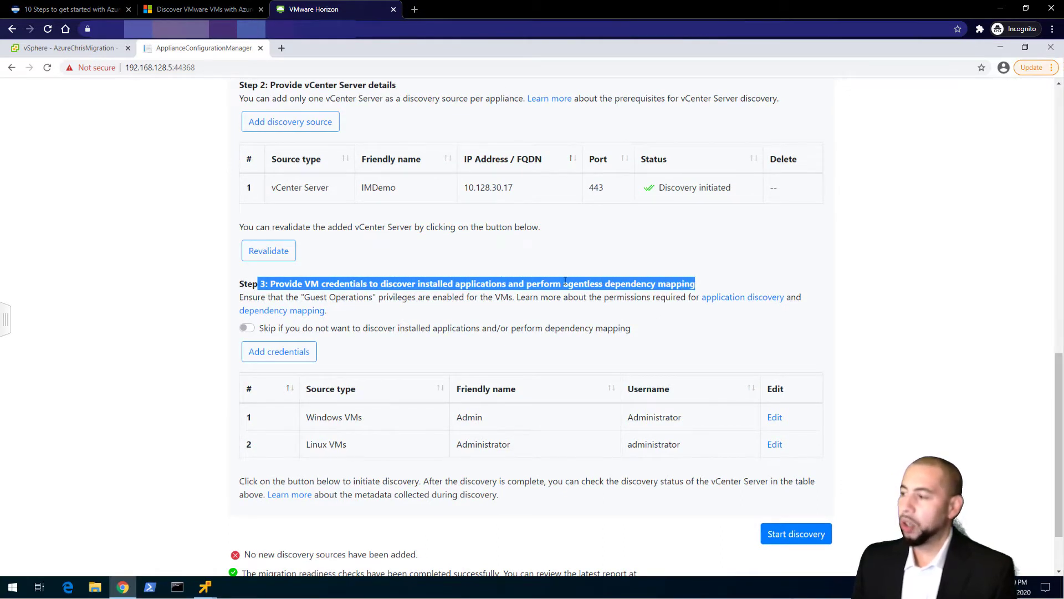
left_click(548, 310)
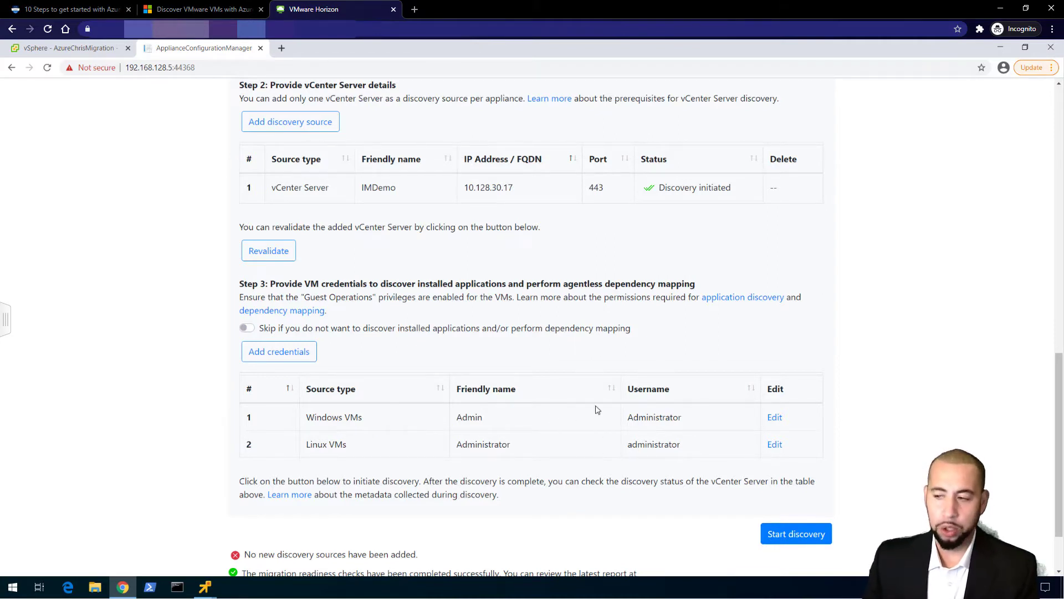
left_click_drag(525, 328, 632, 329)
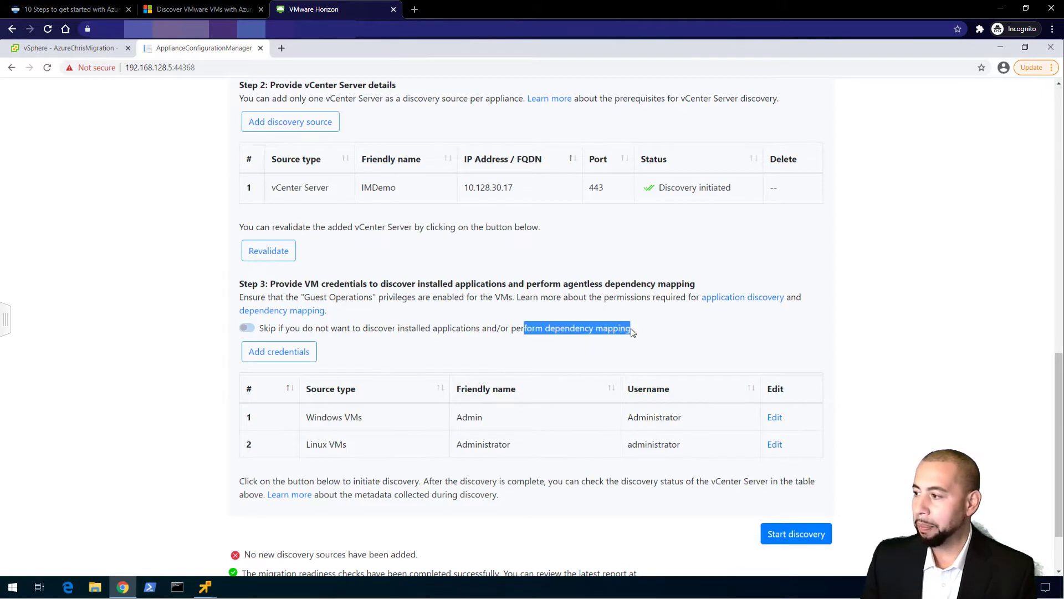
left_click(272, 329)
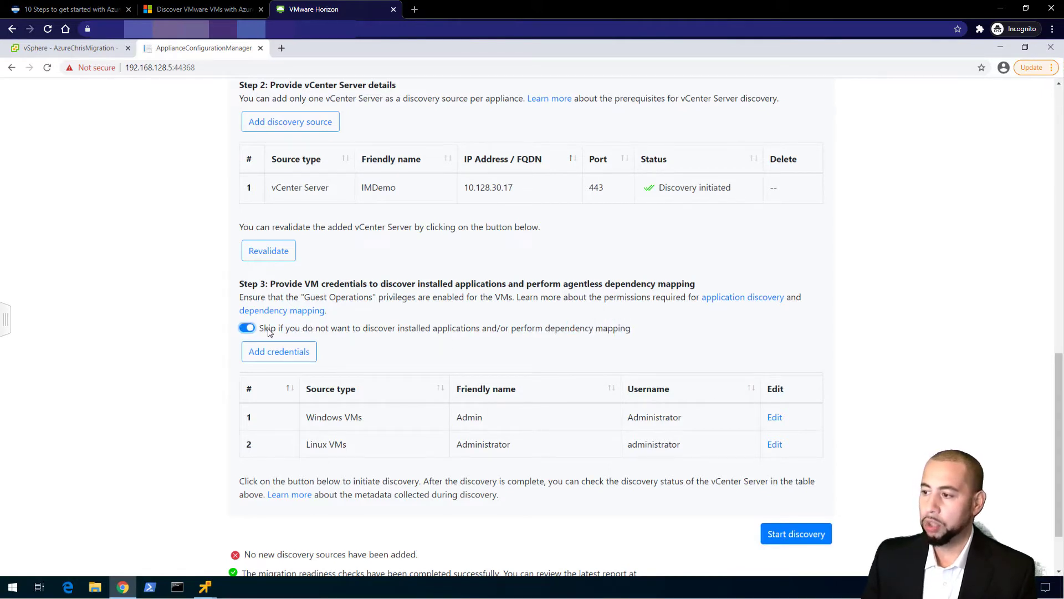
left_click(247, 328)
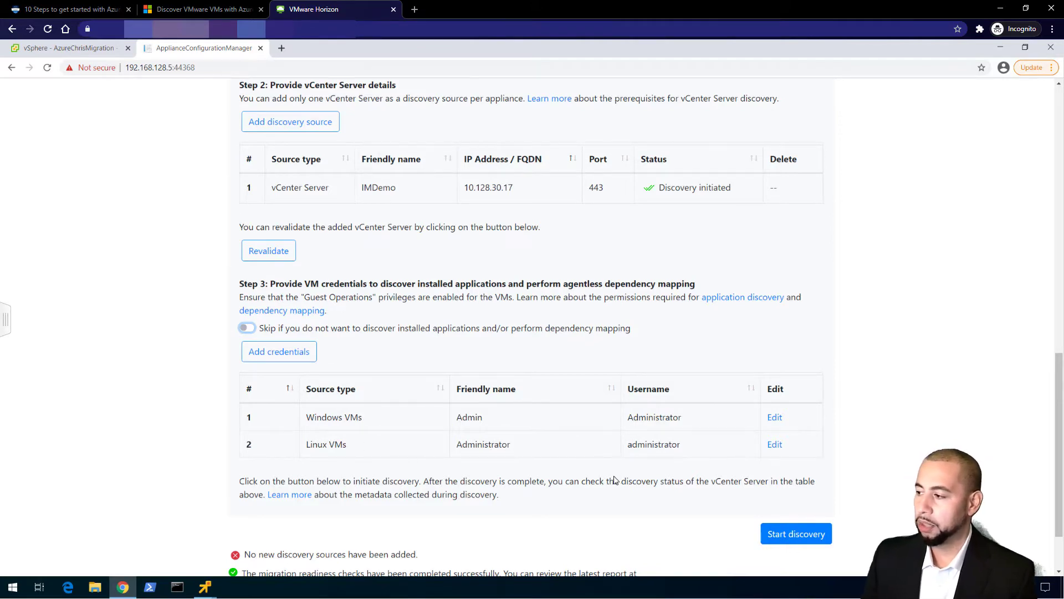
scroll(665, 483, "down", 1)
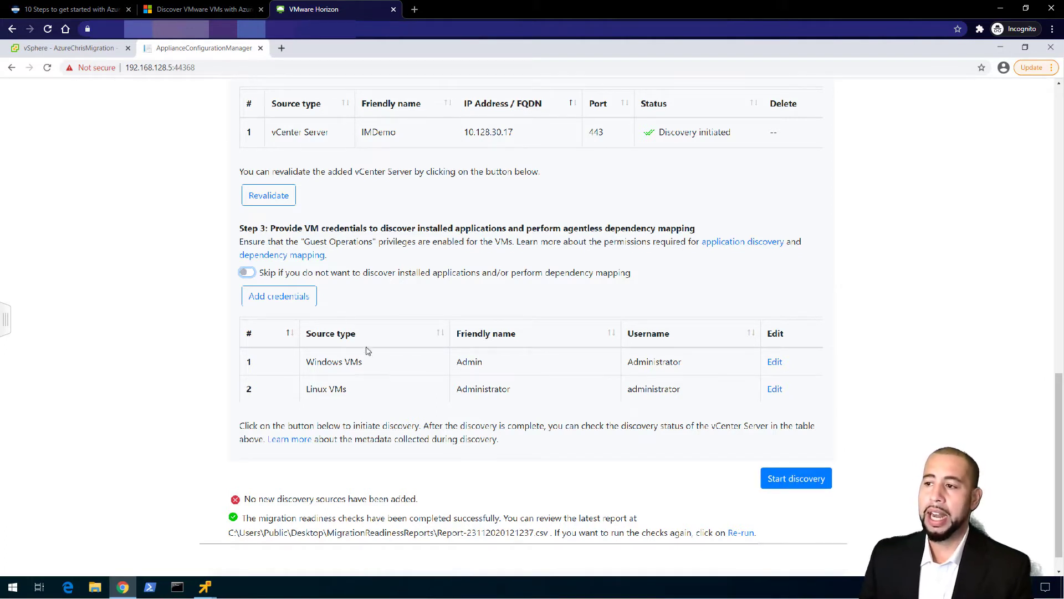
View the summaries of Az-Ubuntu-01, Az-Win2012R2-01, Az-Win2012R2-02 and Az-Win2016-02 in vSphere
left_click(93, 50)
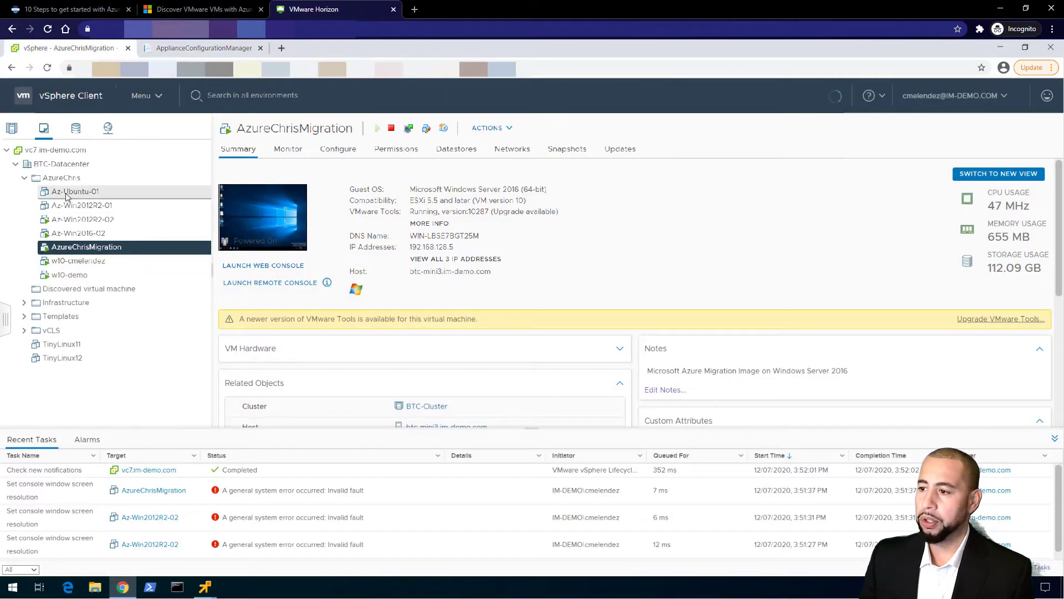
left_click(82, 193)
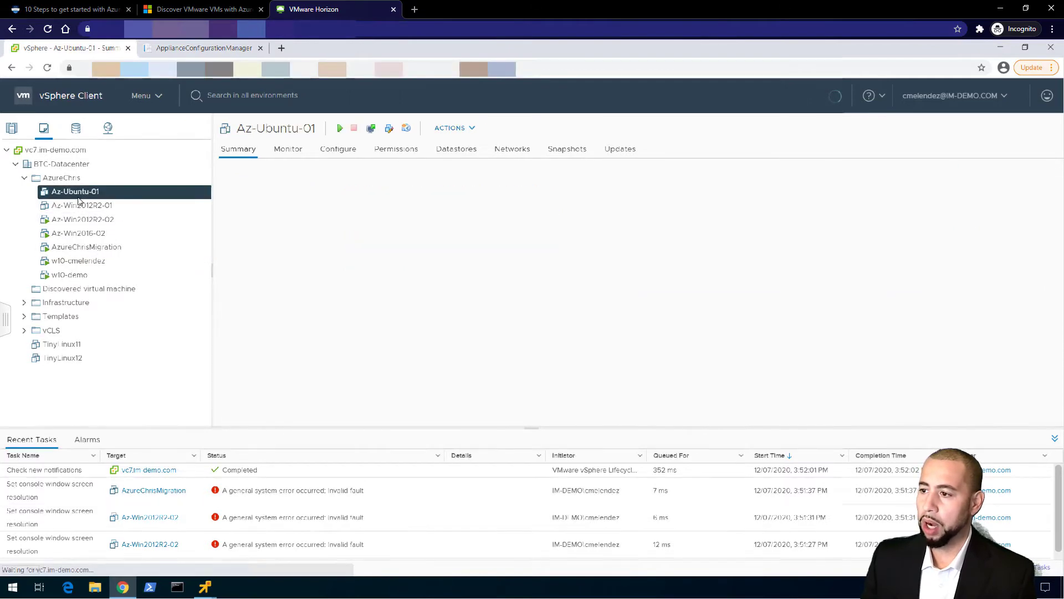
left_click(65, 206)
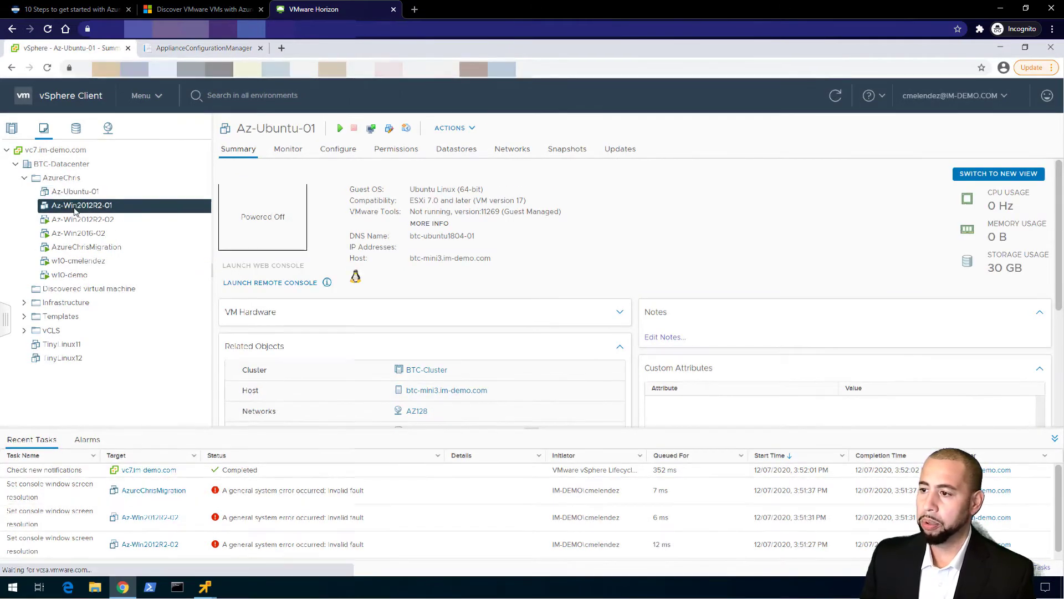
left_click(75, 219)
left_click(78, 233)
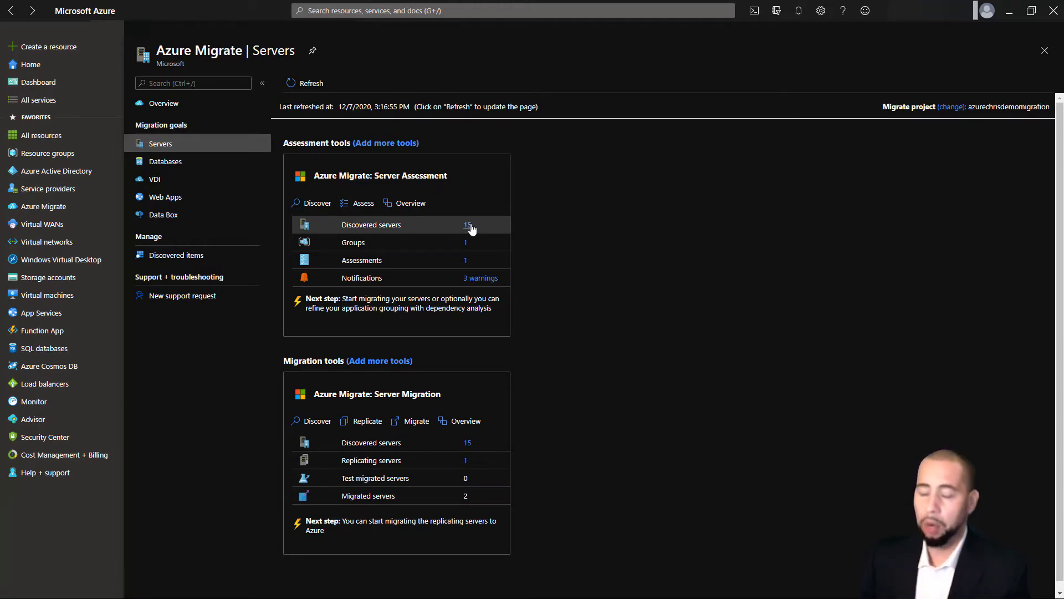
Open the Discovered servers list showing the 15 appliance-discovered servers
left_click(468, 225)
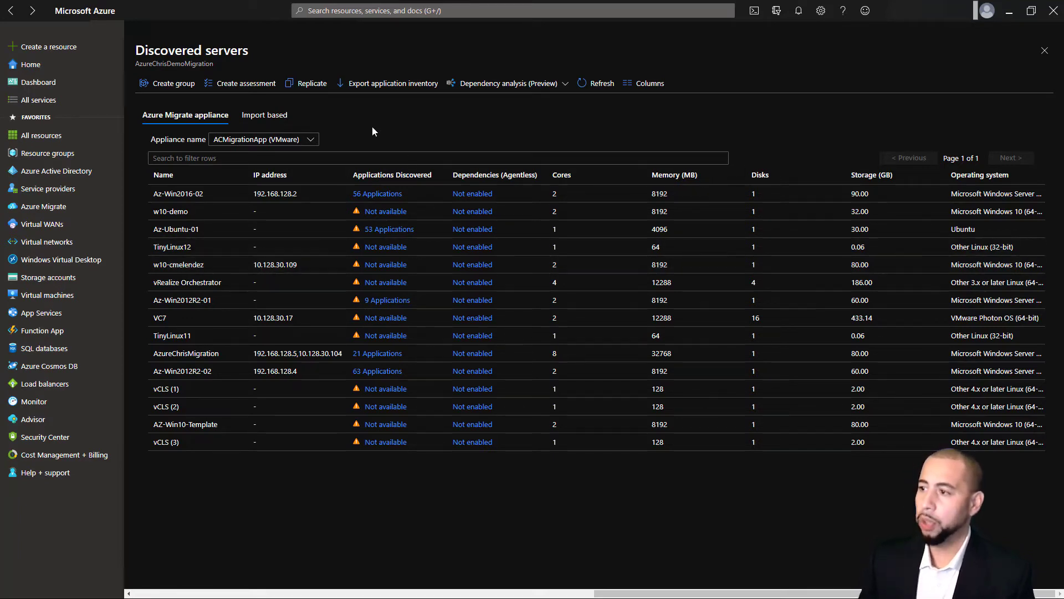
left_click(175, 84)
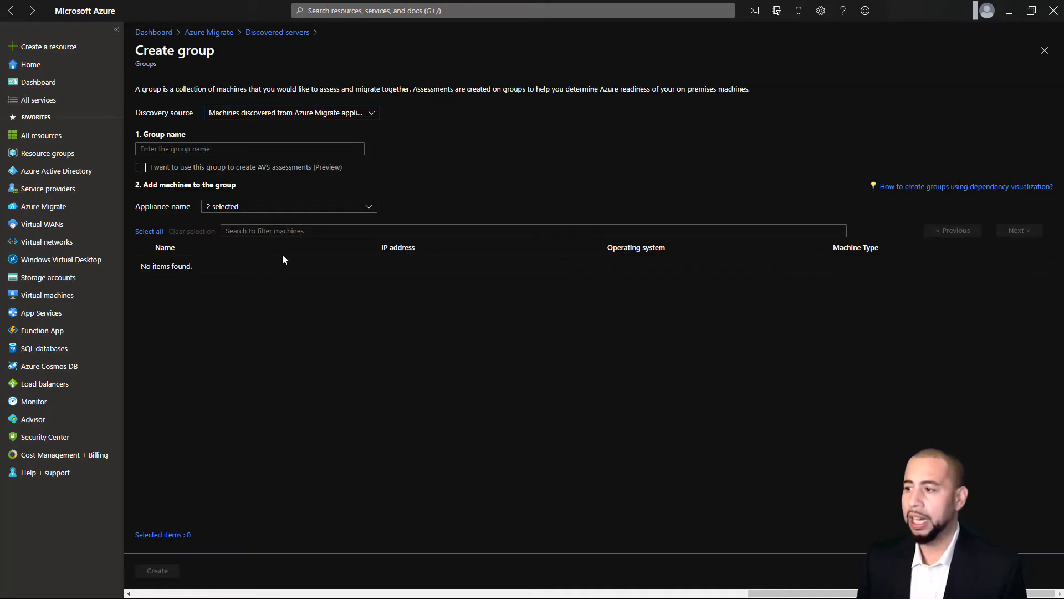
left_click(144, 267)
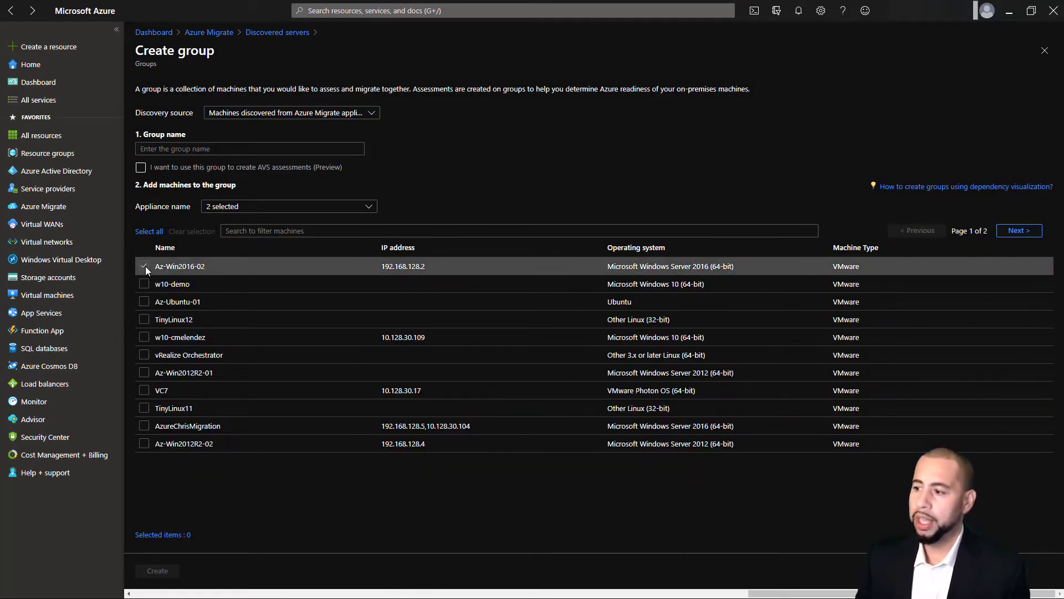
left_click(143, 301)
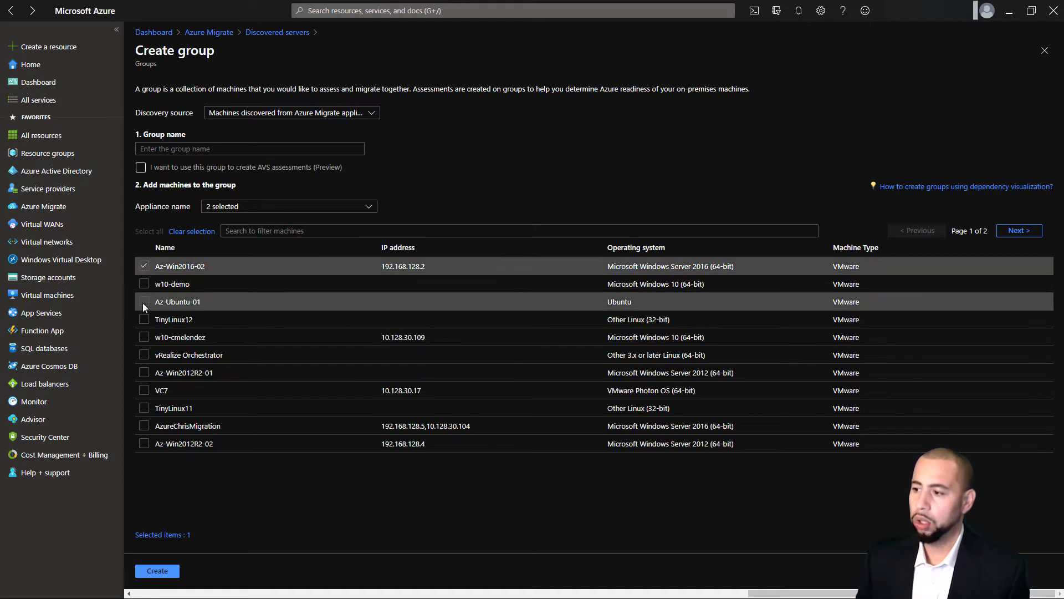
left_click(143, 373)
left_click(144, 444)
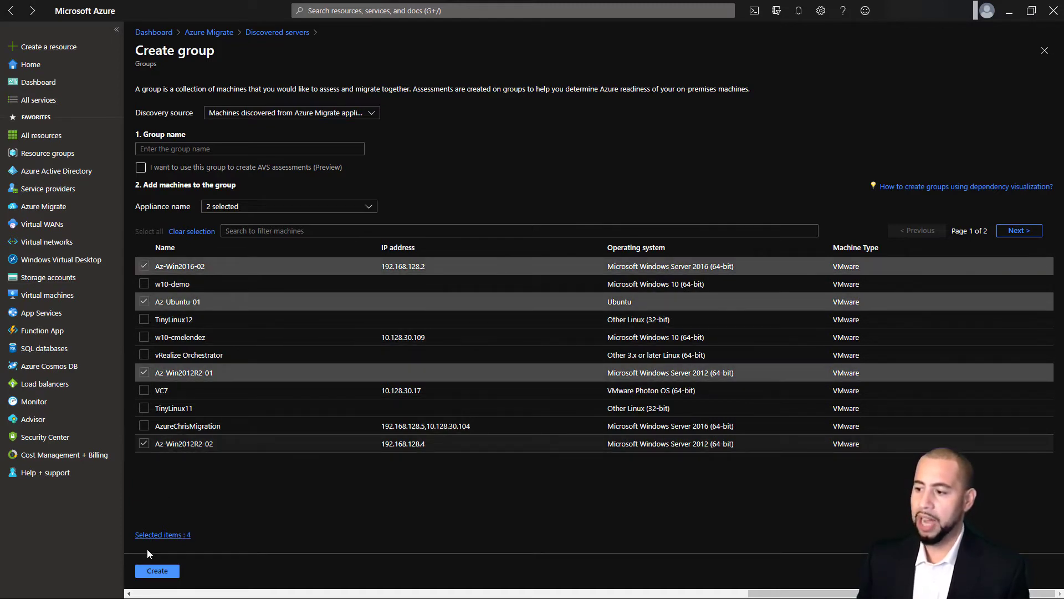
left_click(369, 119)
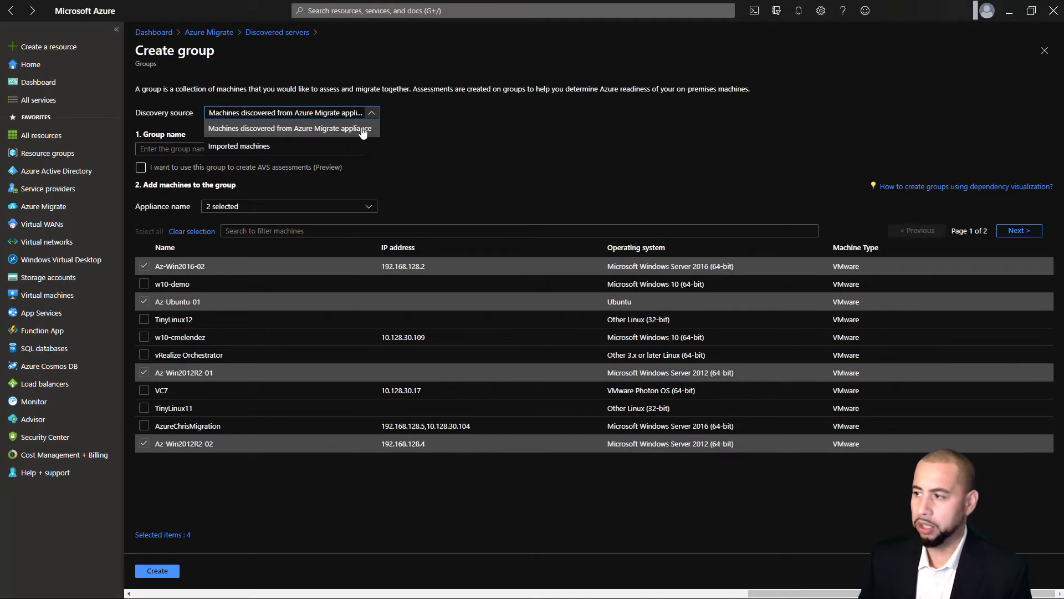
left_click(425, 141)
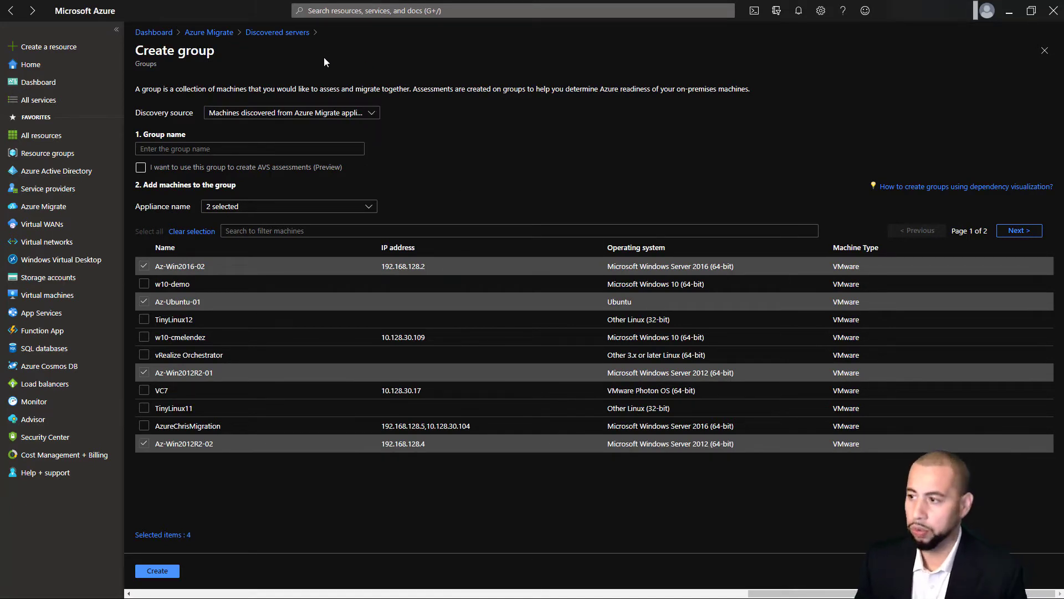
left_click(273, 34)
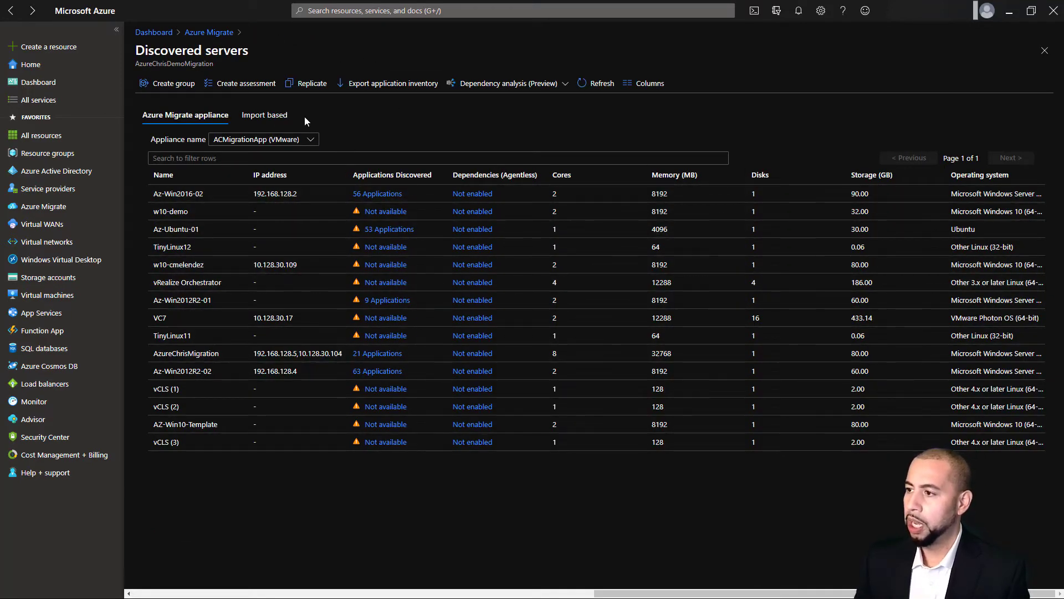
Start an Azure VM assessment named 'Test' with appliance-discovered machines as the source
left_click(244, 84)
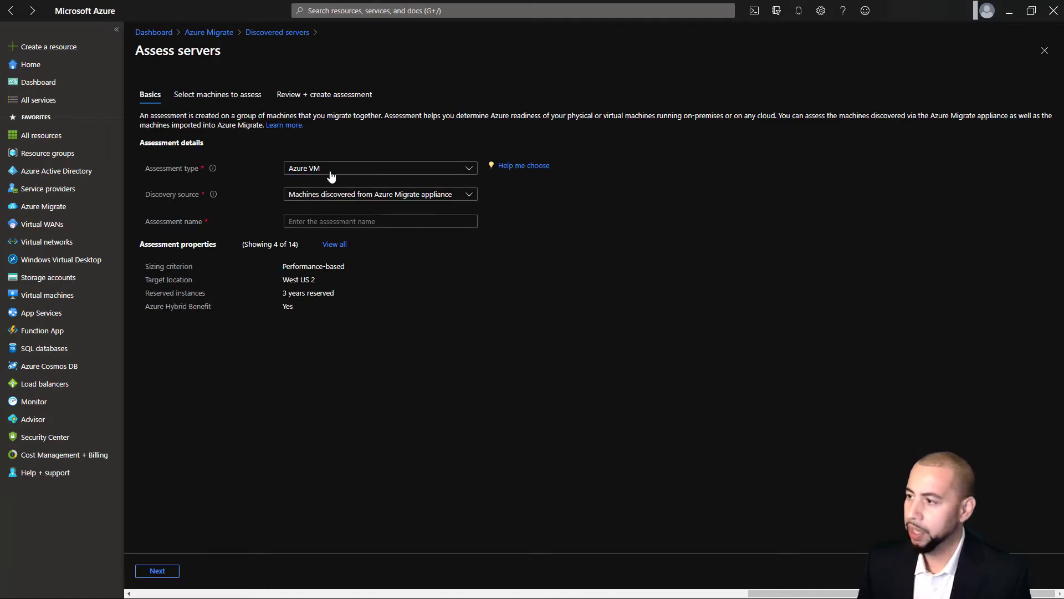
left_click(355, 172)
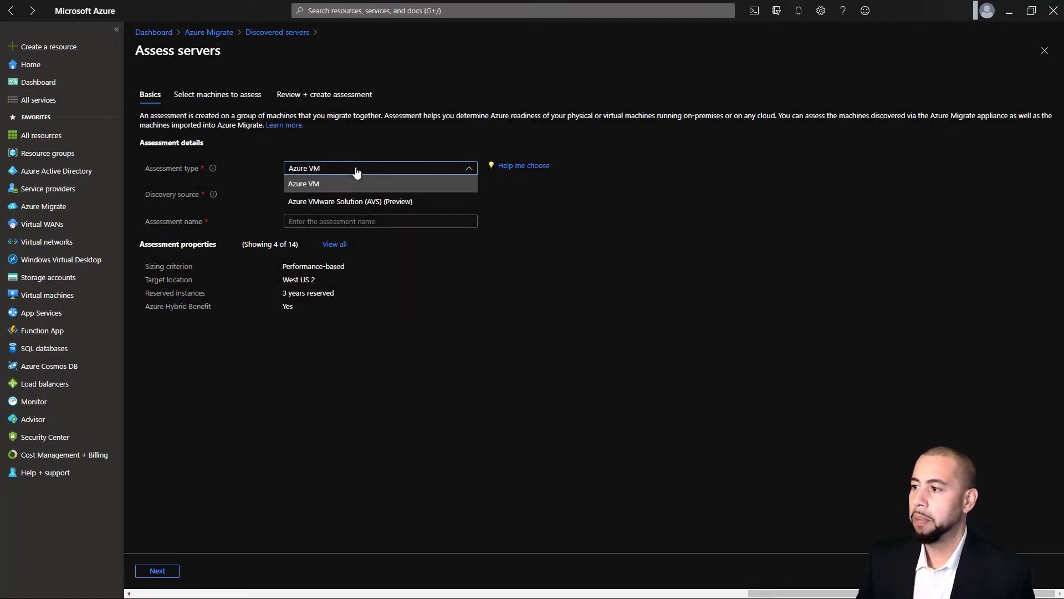
left_click(494, 207)
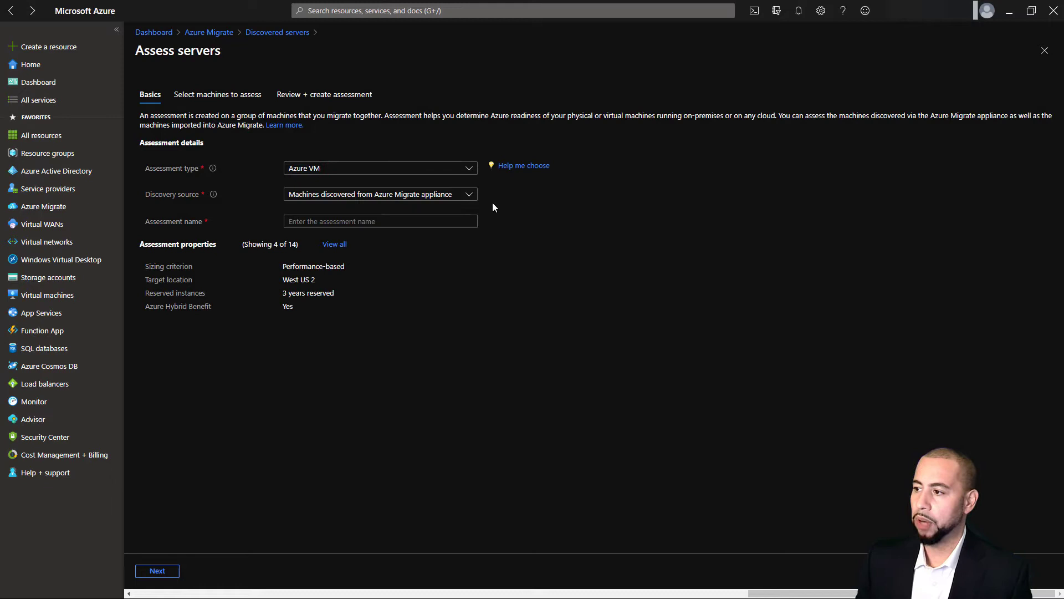
left_click(413, 197)
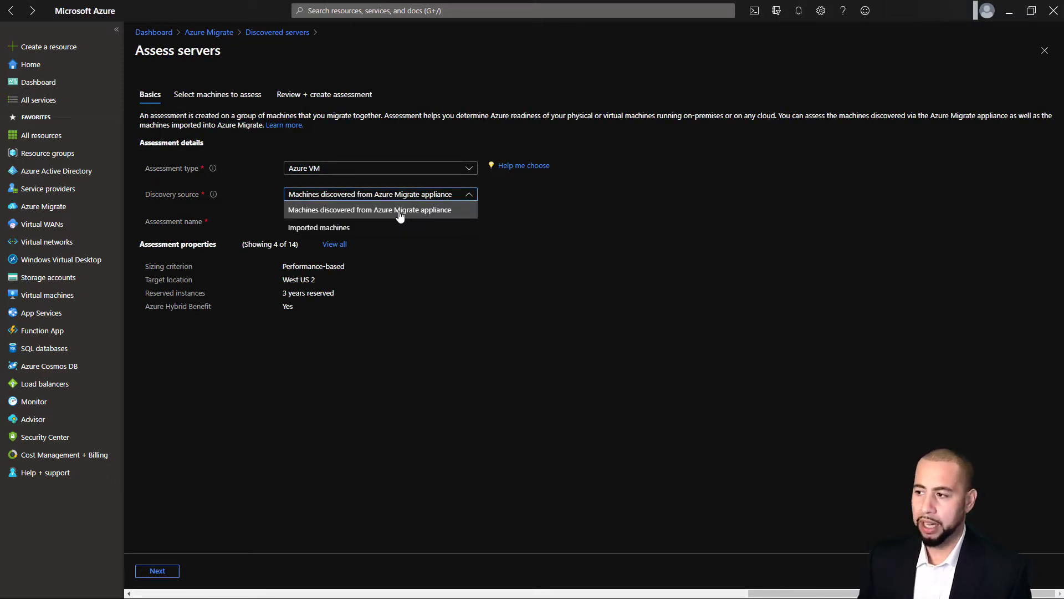
left_click(400, 211)
left_click(379, 222)
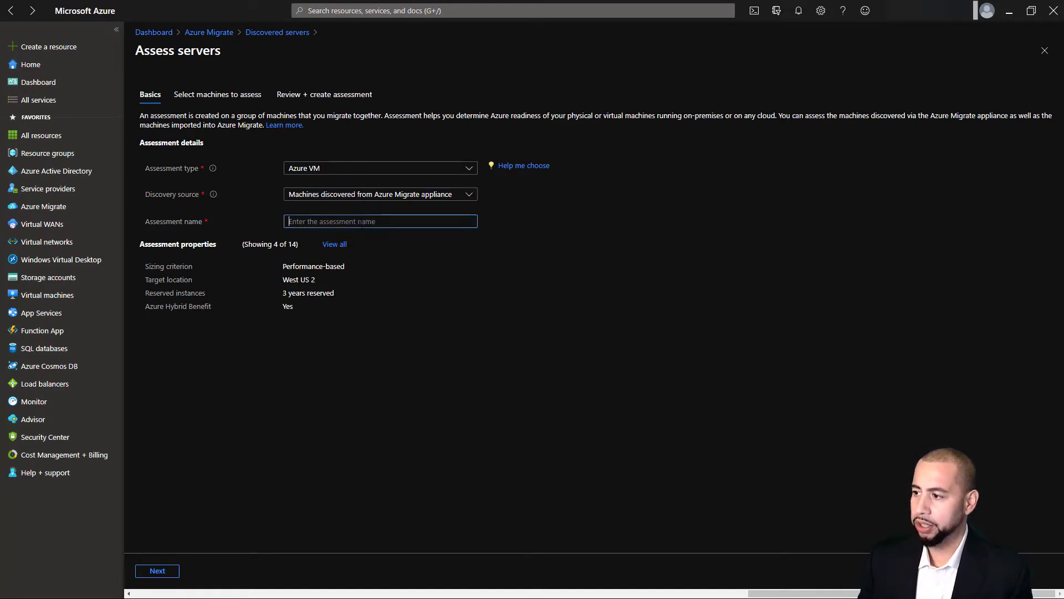
type("Test")
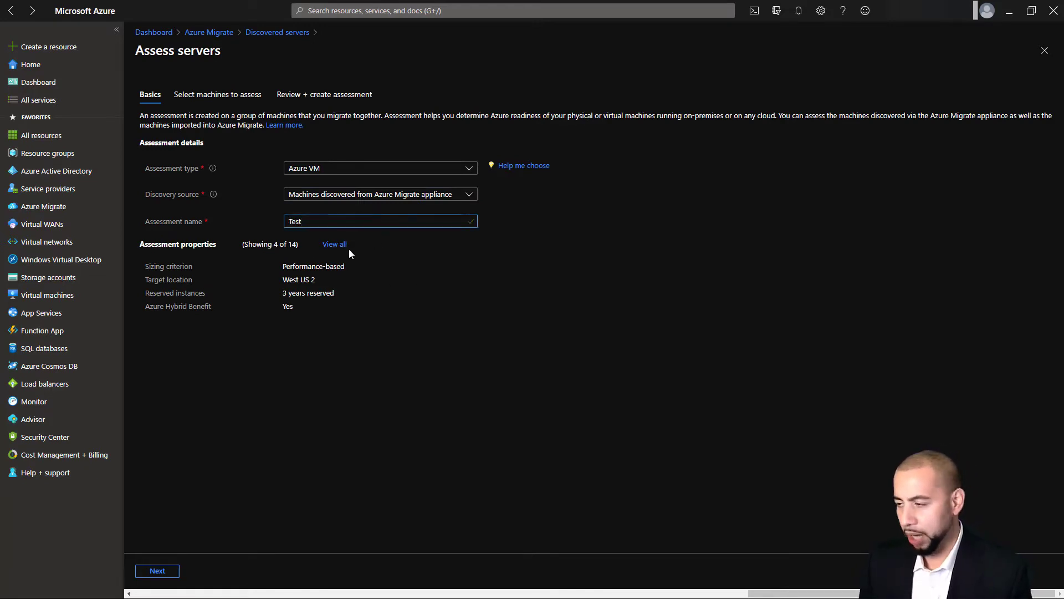
left_click(343, 245)
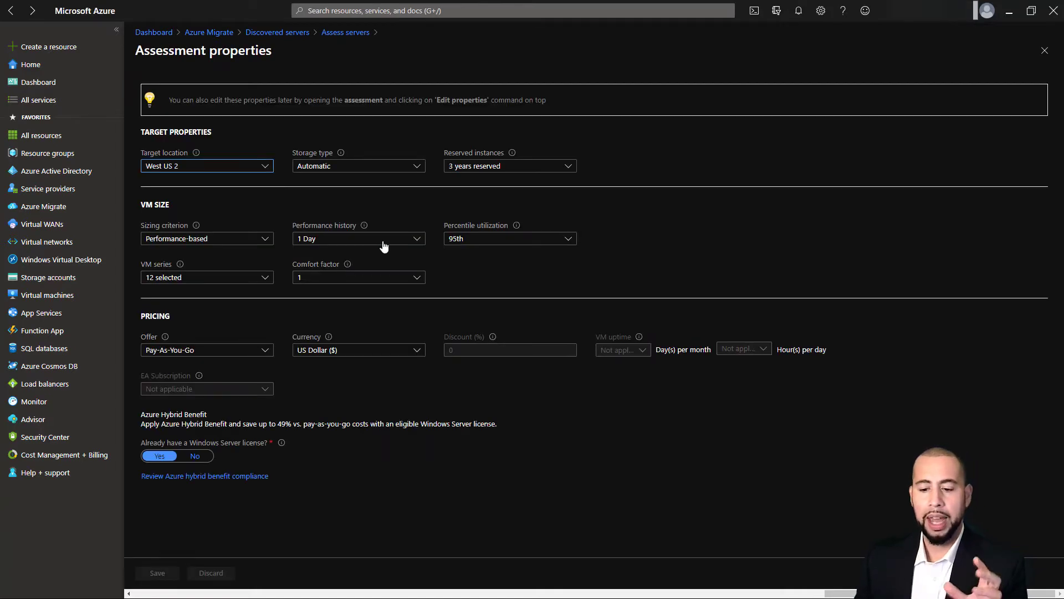
Set the target location to East US and keep the Automatic storage type
left_click(264, 167)
scroll(216, 387, "up", 1)
scroll(216, 387, "up", 5)
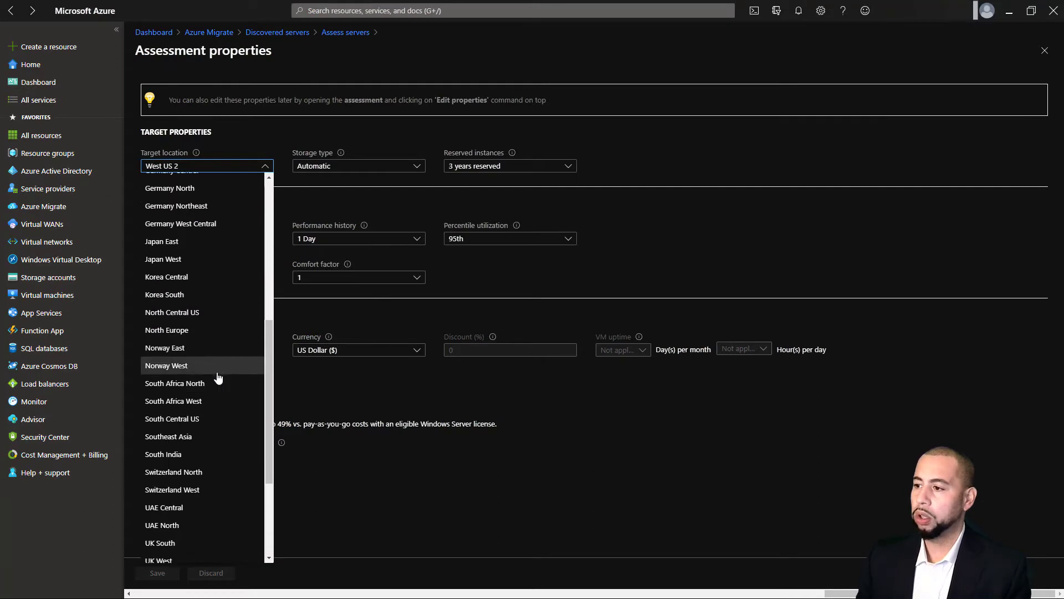
left_click(201, 270)
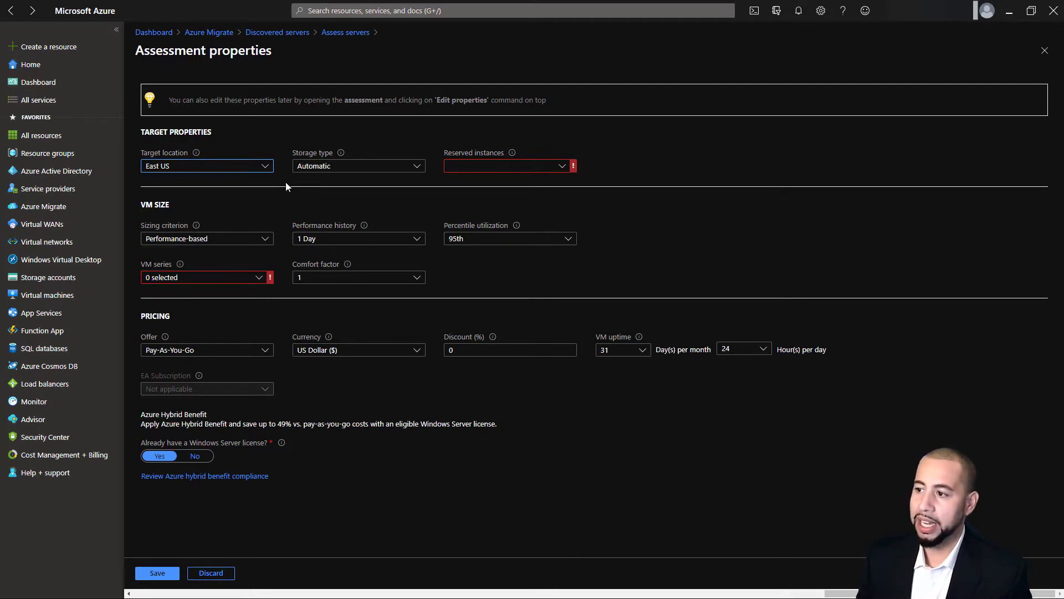
left_click(417, 166)
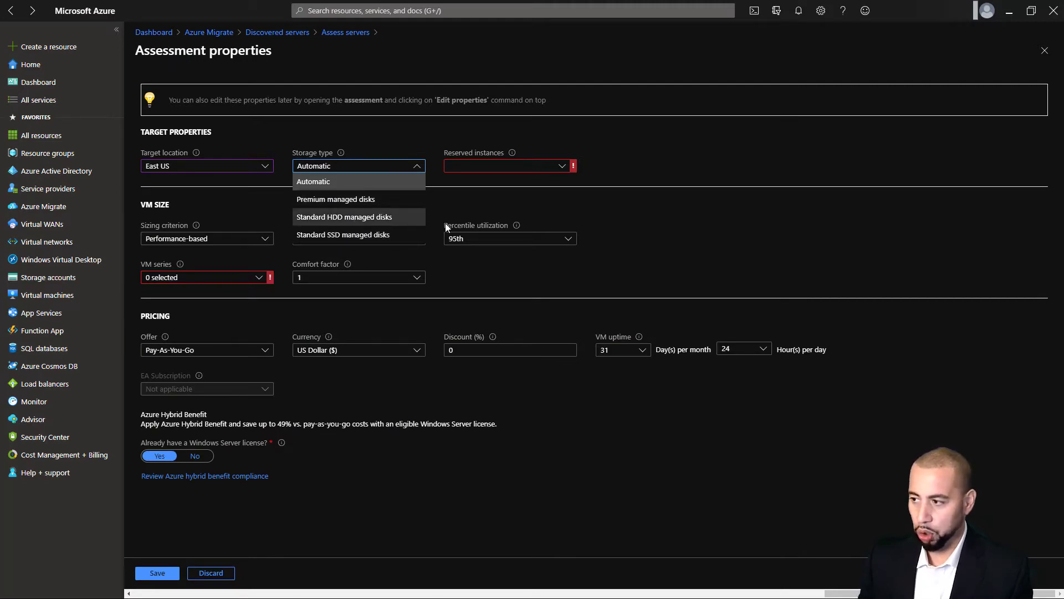
left_click(666, 219)
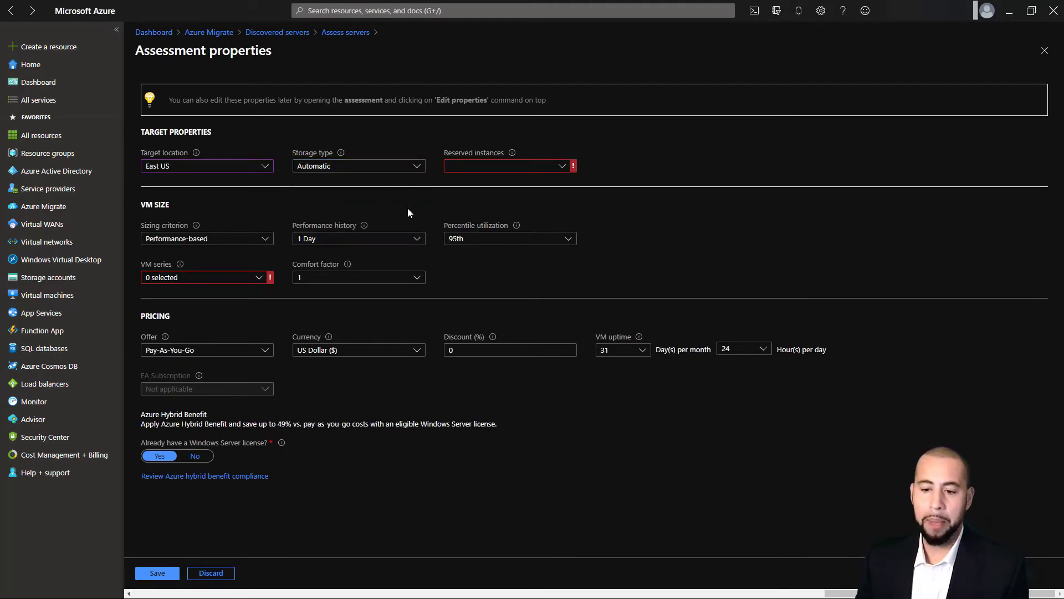
Choose no reserved instances and limit VM series to Basic_A0_A4, D_series and Standard_A0_A7
left_click(563, 168)
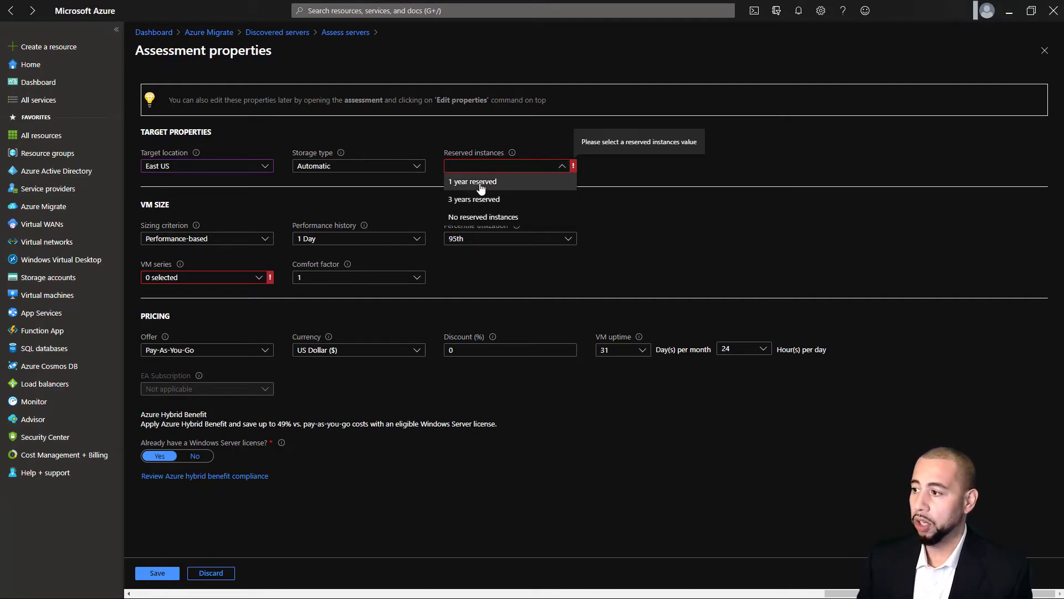
left_click(481, 217)
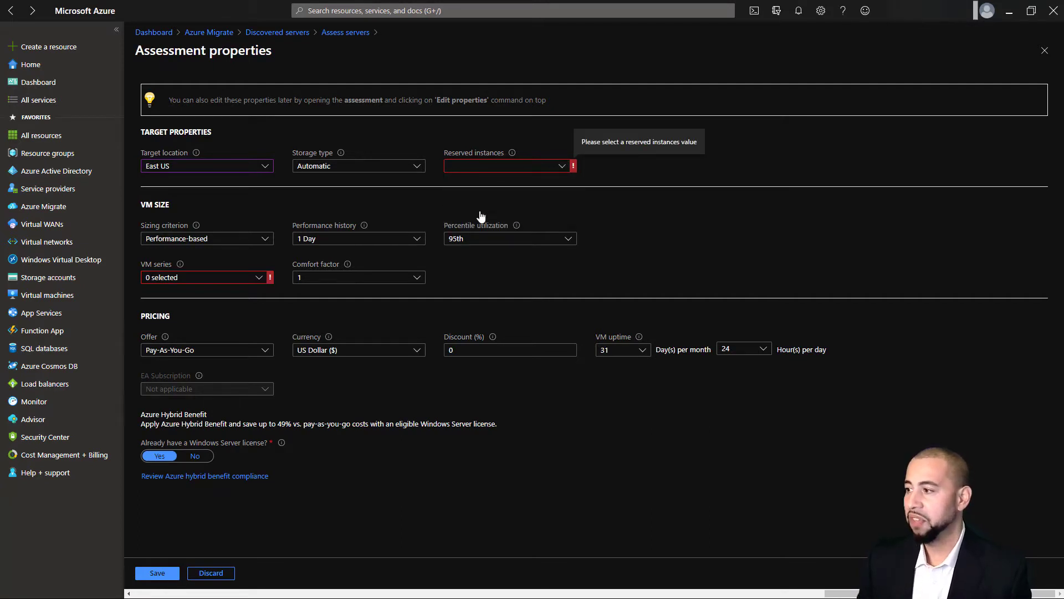
left_click(258, 279)
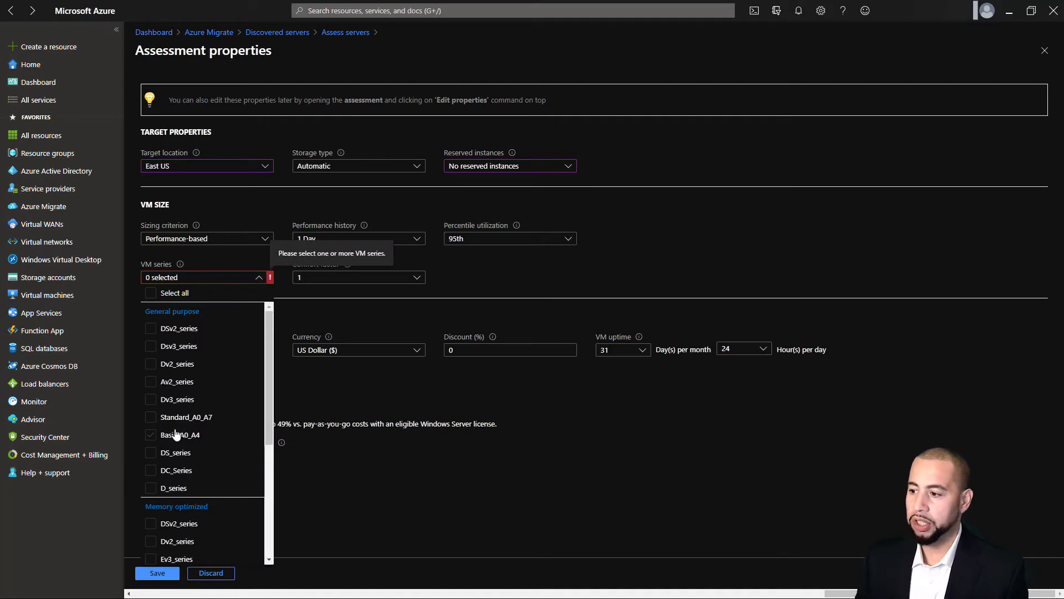
left_click(150, 437)
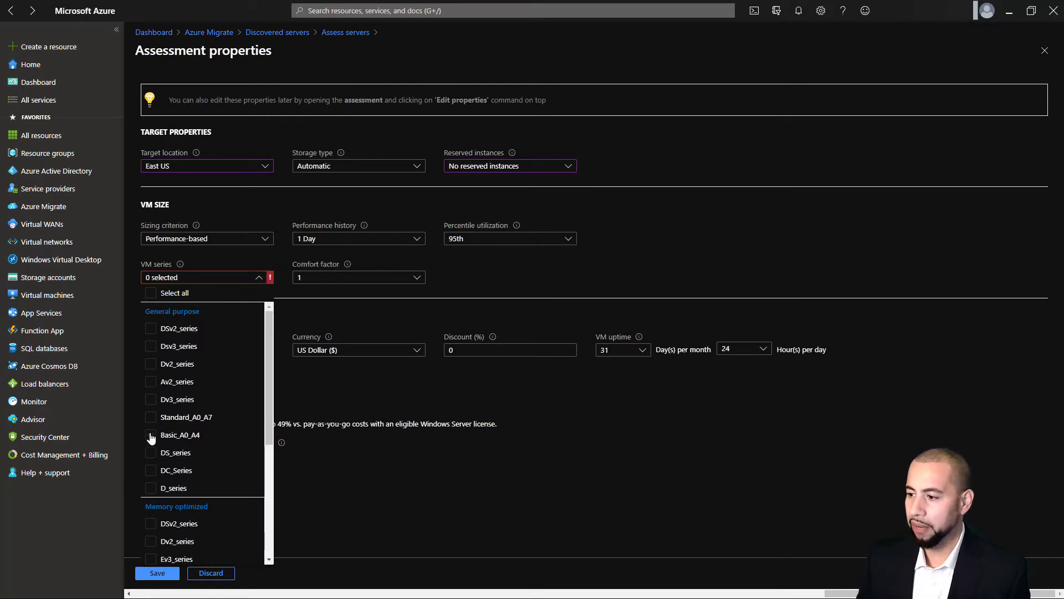
left_click(148, 492)
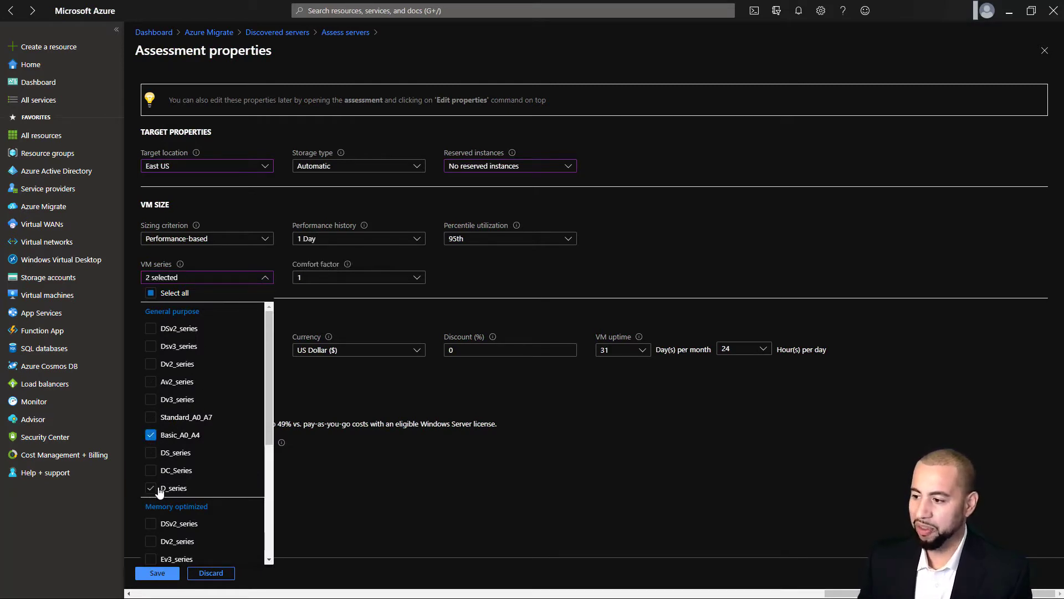
left_click(150, 418)
scroll(213, 492, "down", 3)
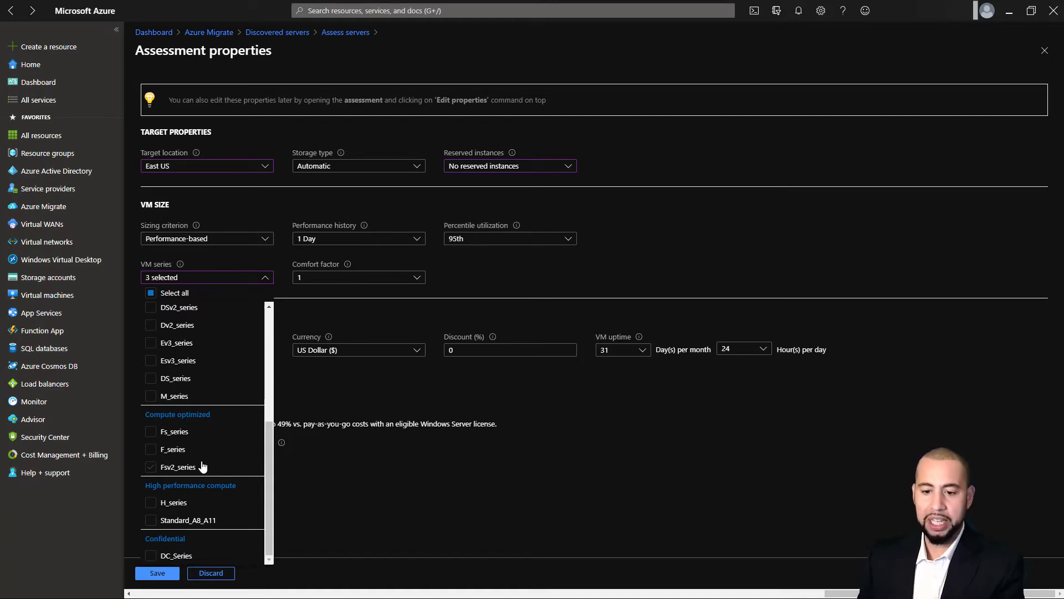
left_click(409, 474)
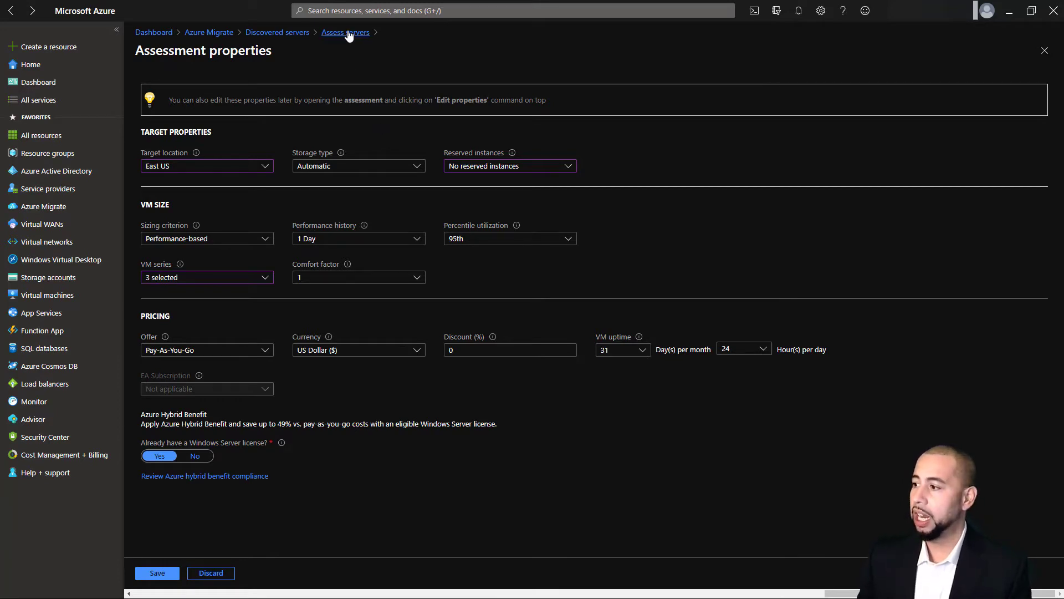
Discard the unsaved assessment property edits and return to the Azure Migrate servers overview
left_click(216, 574)
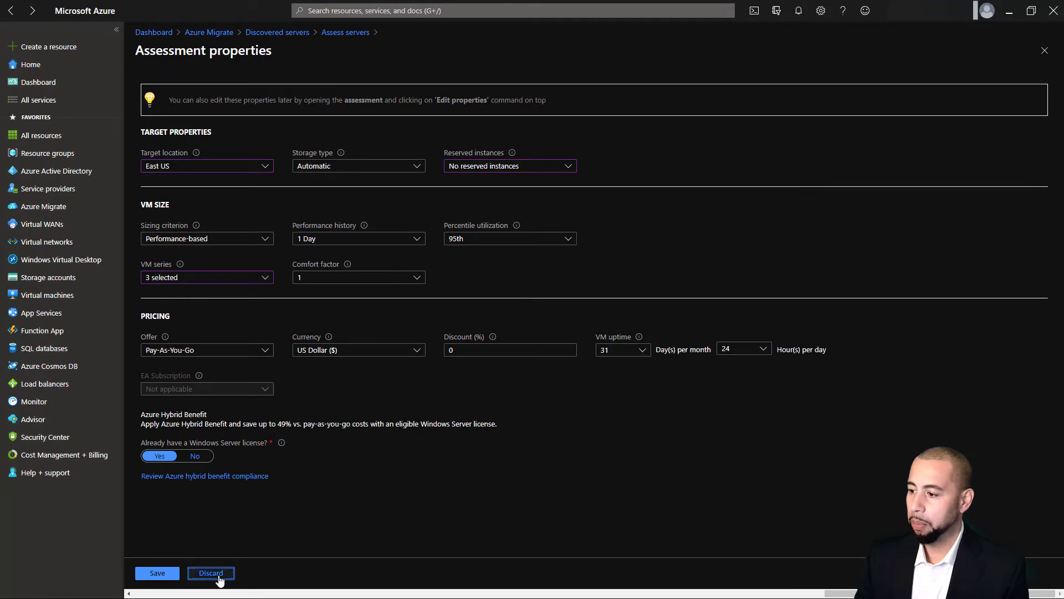
left_click(330, 32)
left_click(277, 32)
left_click(217, 33)
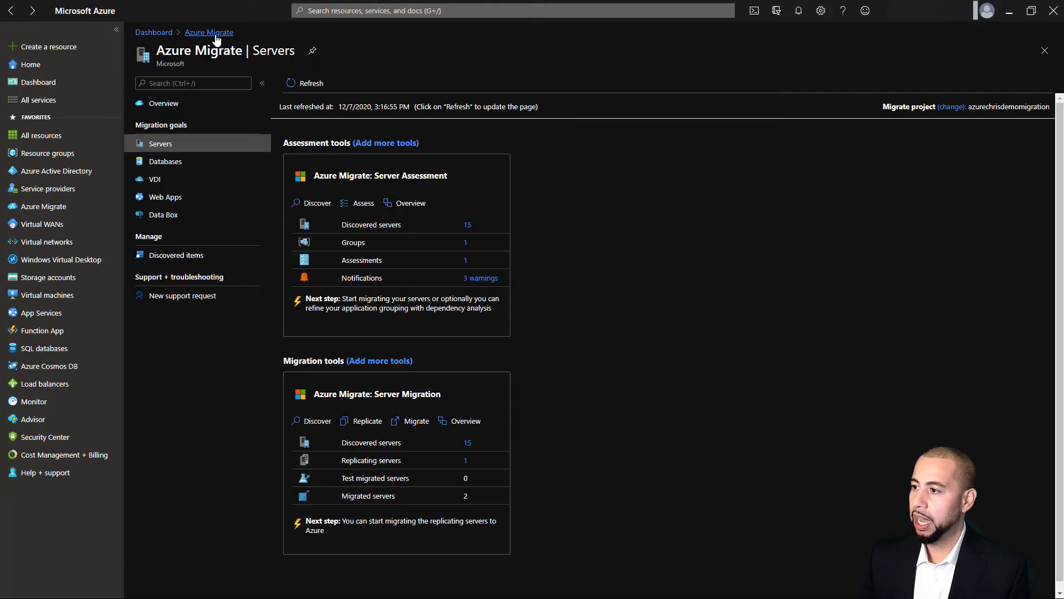
Browse the AzureChrisMigration group's machines, then bring up the server assessments list
left_click(466, 246)
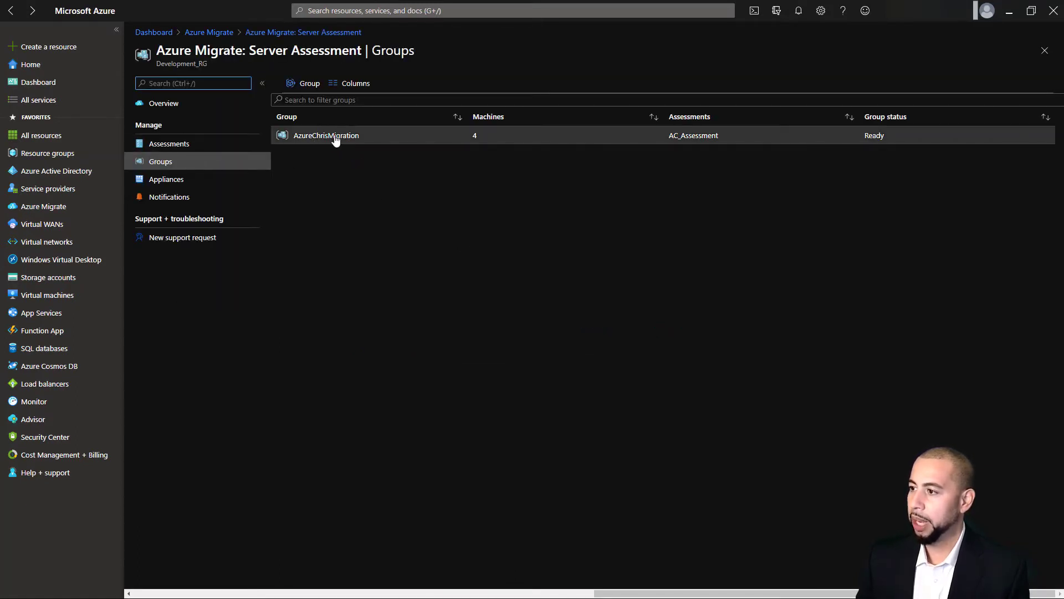
left_click(336, 139)
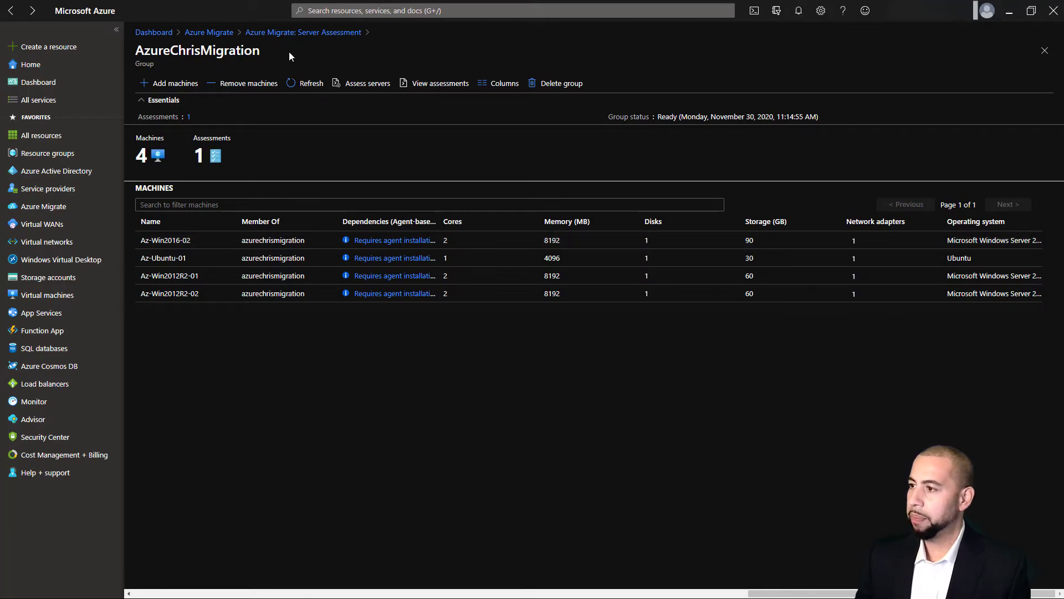
left_click(210, 33)
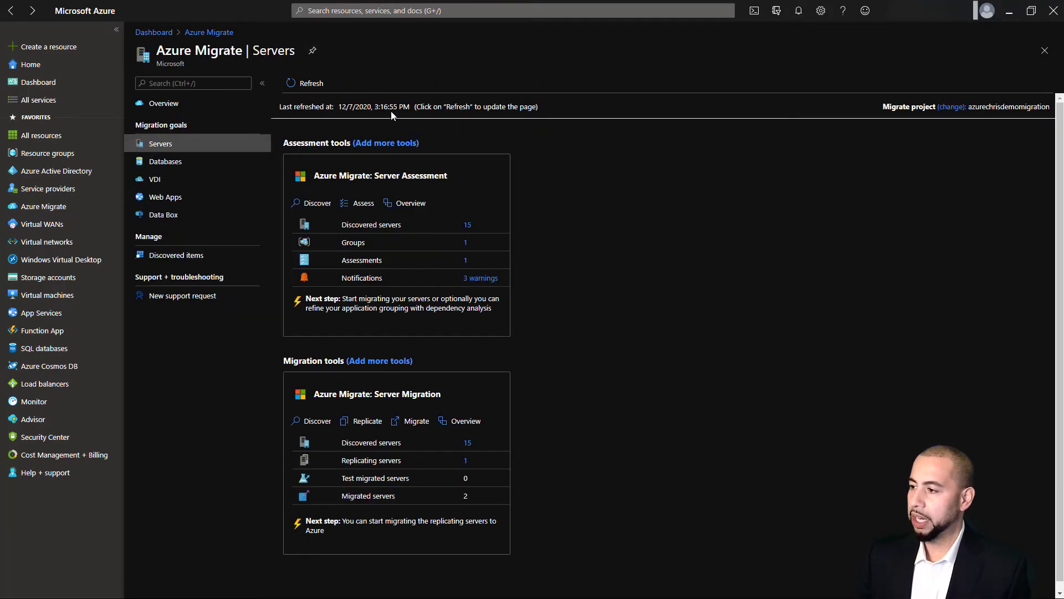
left_click(466, 261)
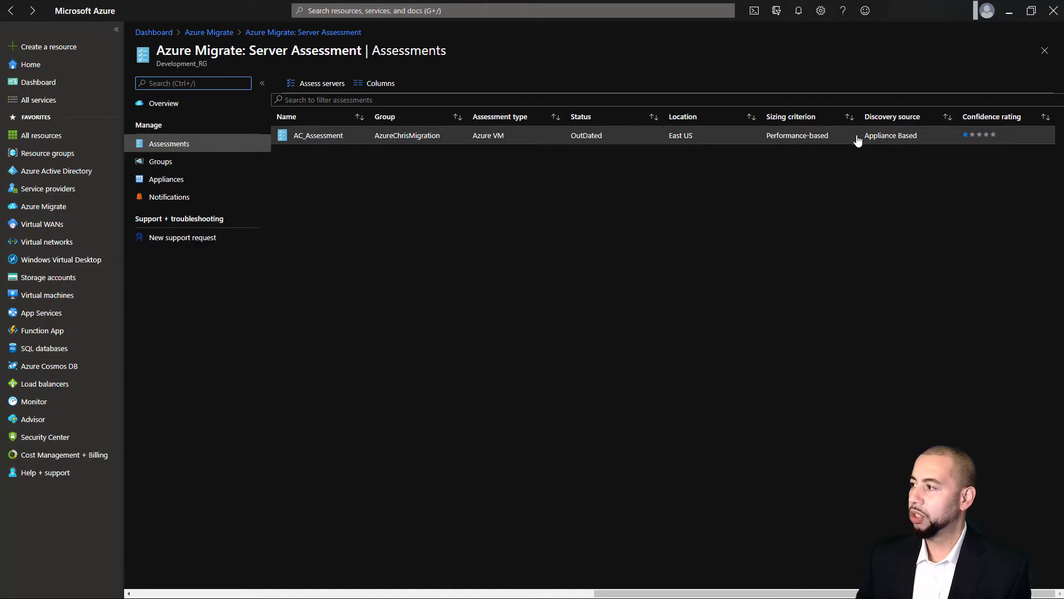
Open AC_Assessment's Azure readiness details and widen the Azure VM readiness column
left_click(326, 139)
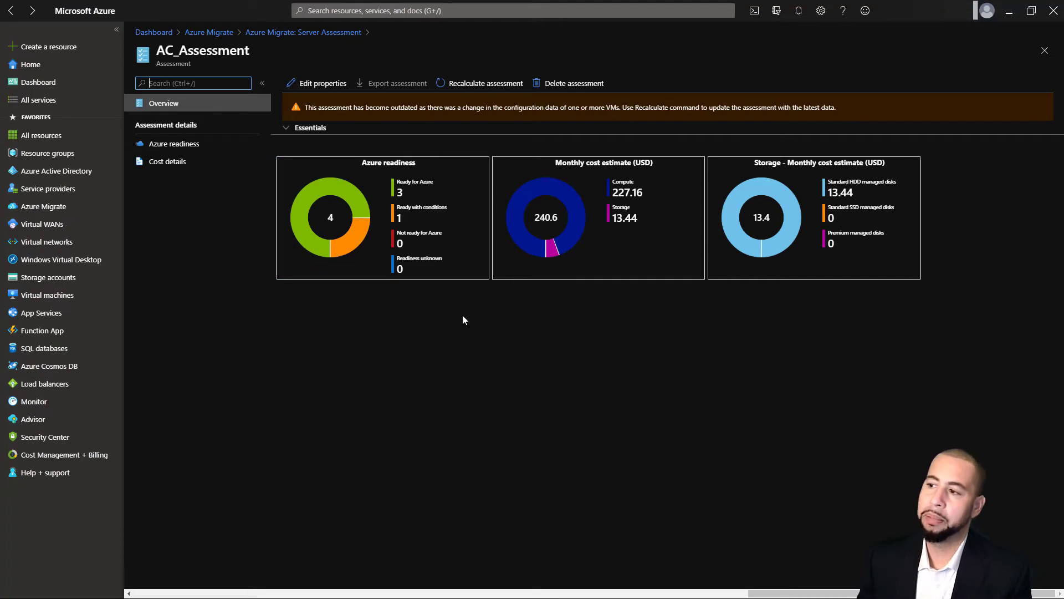
mouse_move(363, 224)
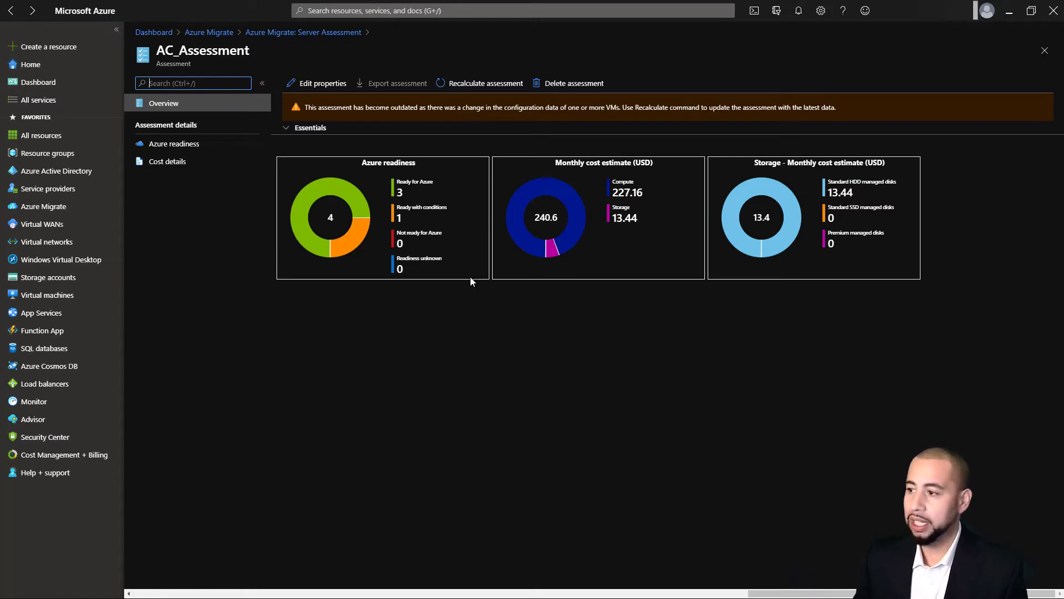
left_click(172, 145)
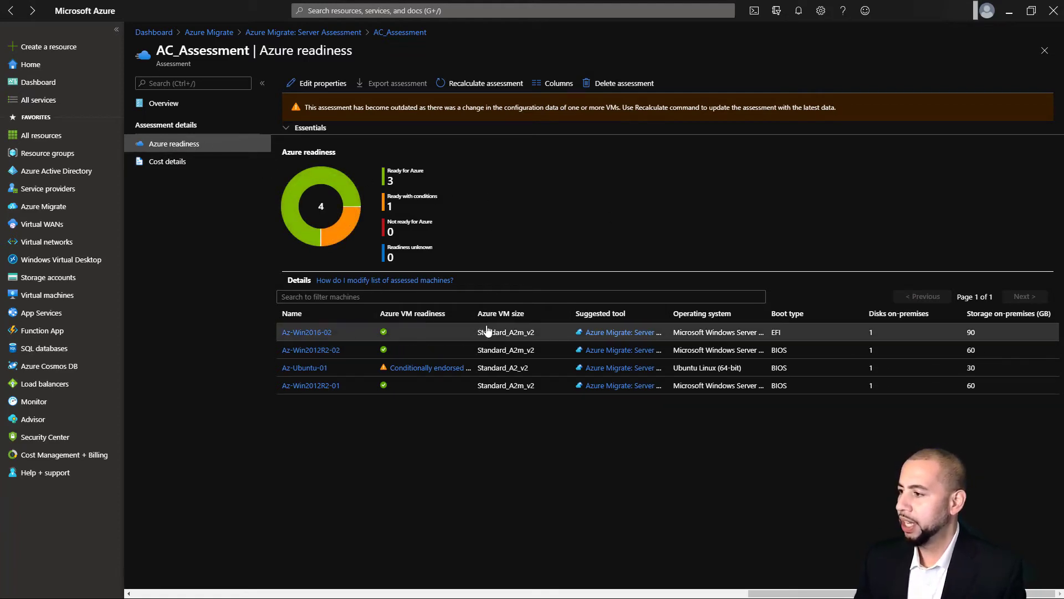
left_click_drag(471, 314, 510, 315)
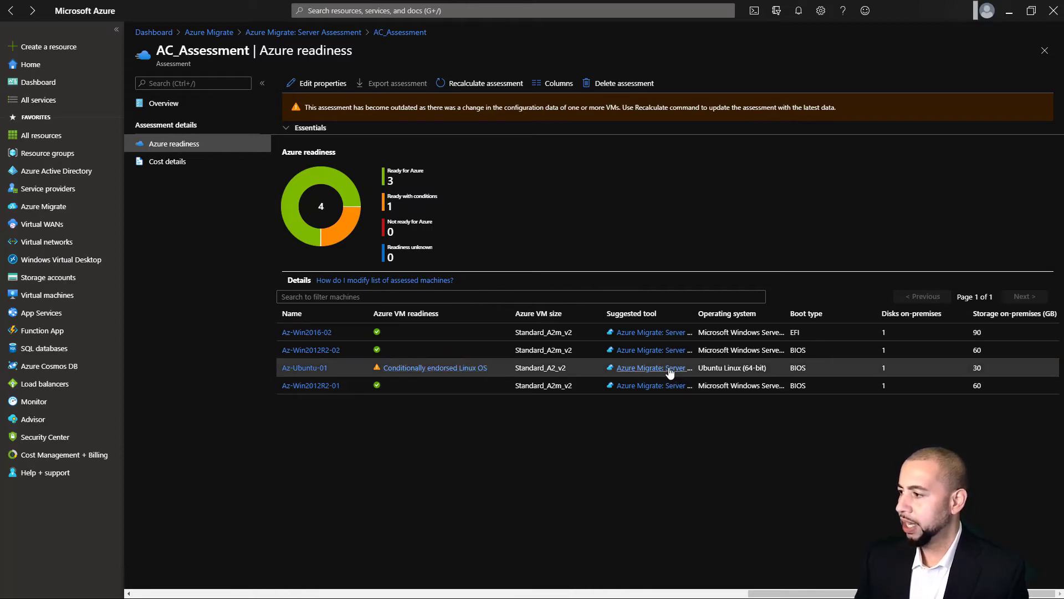
Read the Microsoft Docs readiness-issue fixes for 'Conditionally endorsed Linux OS', then minimize the docs window
left_click(479, 369)
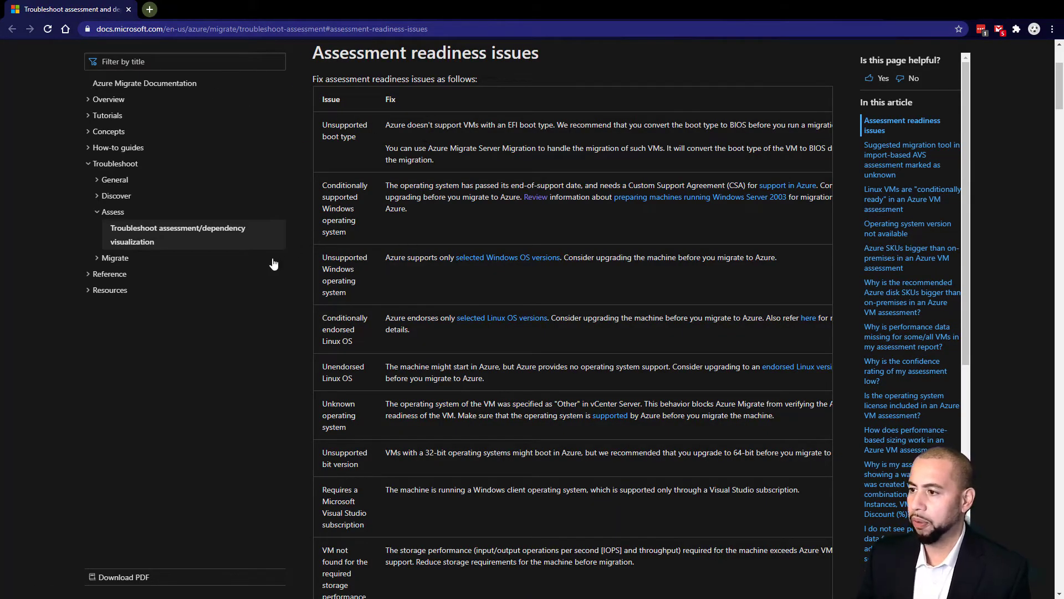
scroll(361, 258, "down", 9)
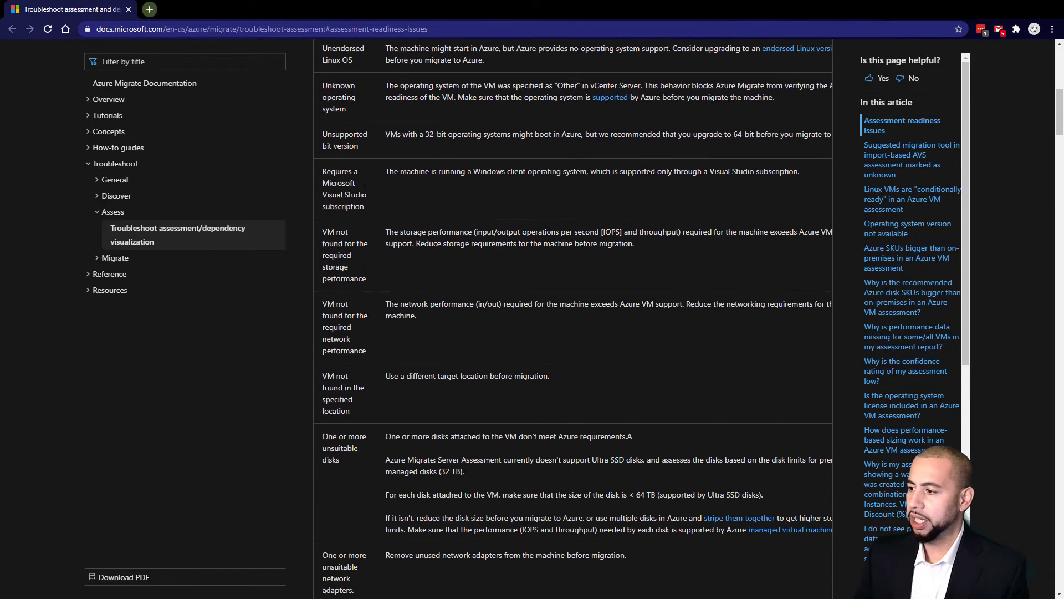
scroll(463, 279, "down", 5)
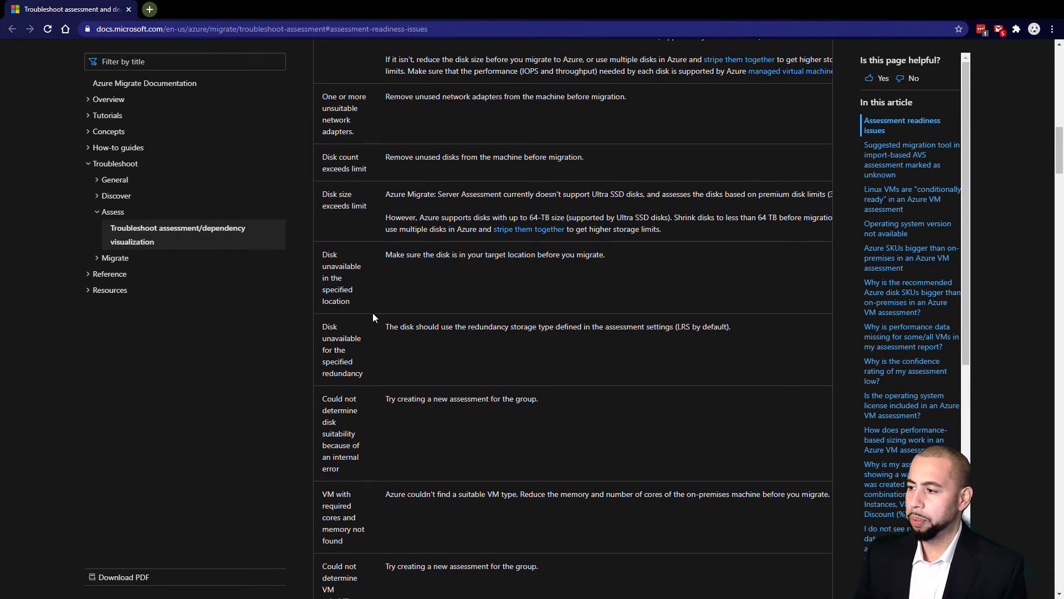
scroll(444, 358, "down", 2)
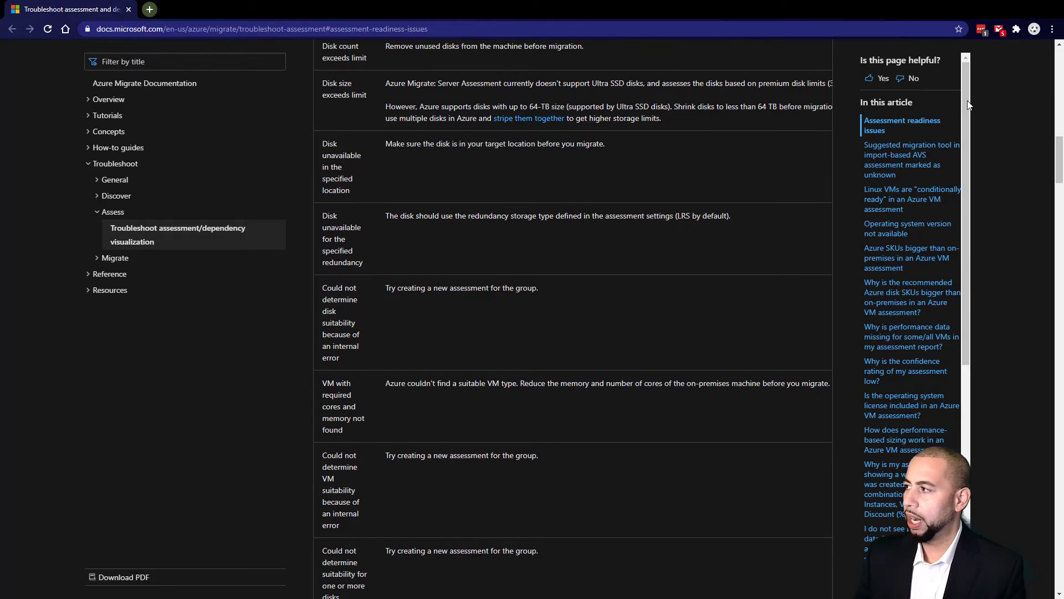
left_click(1004, 9)
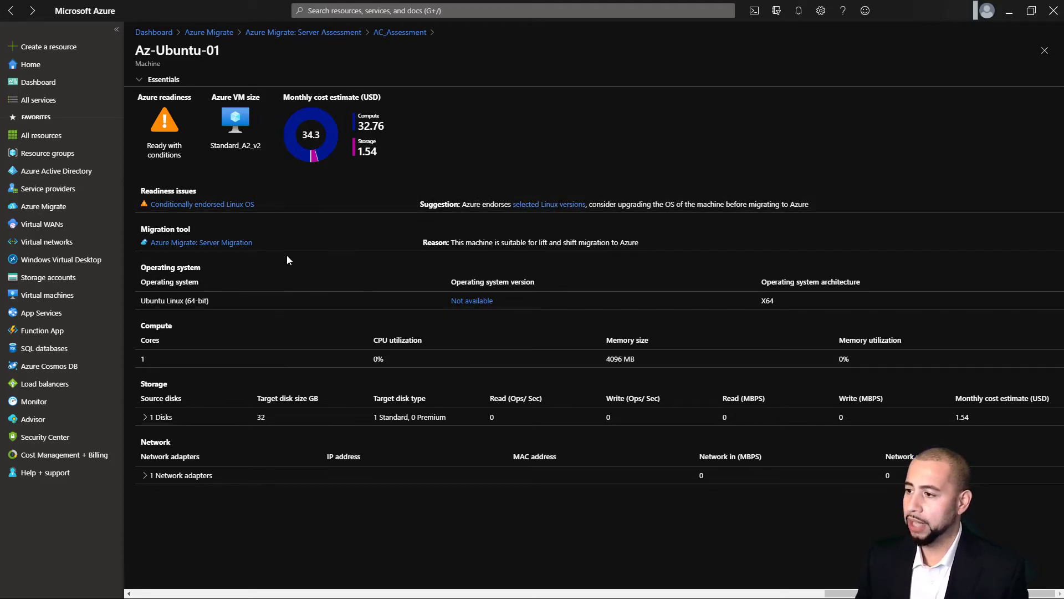
Go back to the AC_Assessment overview, view its monthly cost details, then return to the Servers overview
left_click(410, 32)
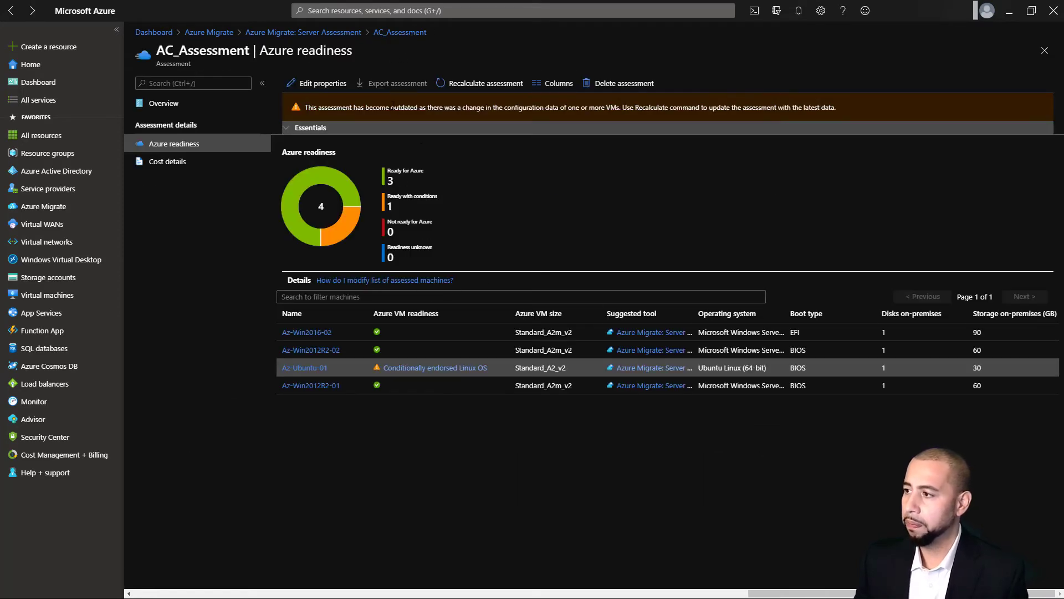
left_click(389, 32)
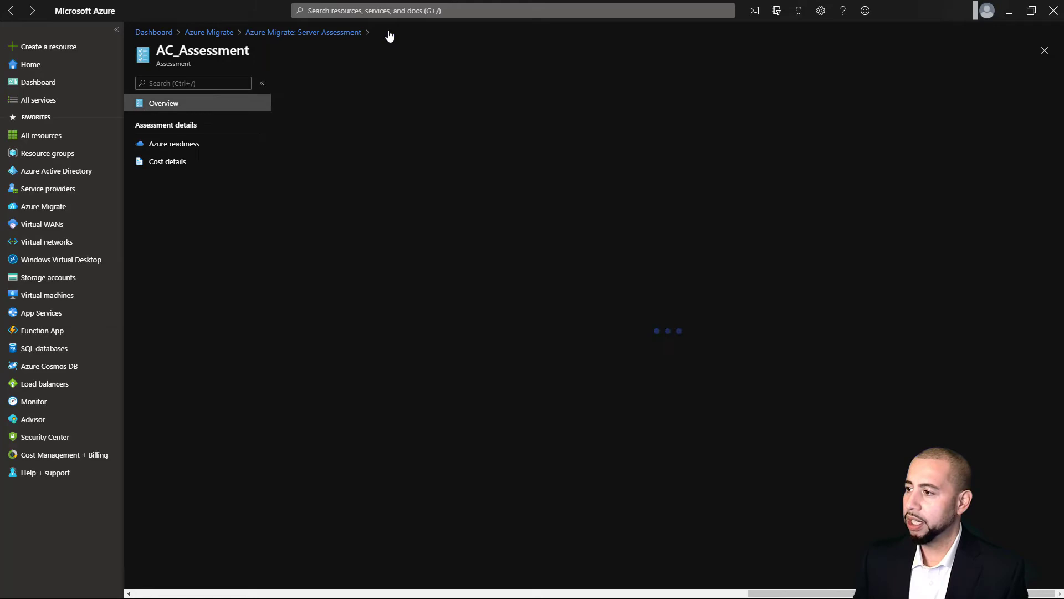
left_click(167, 161)
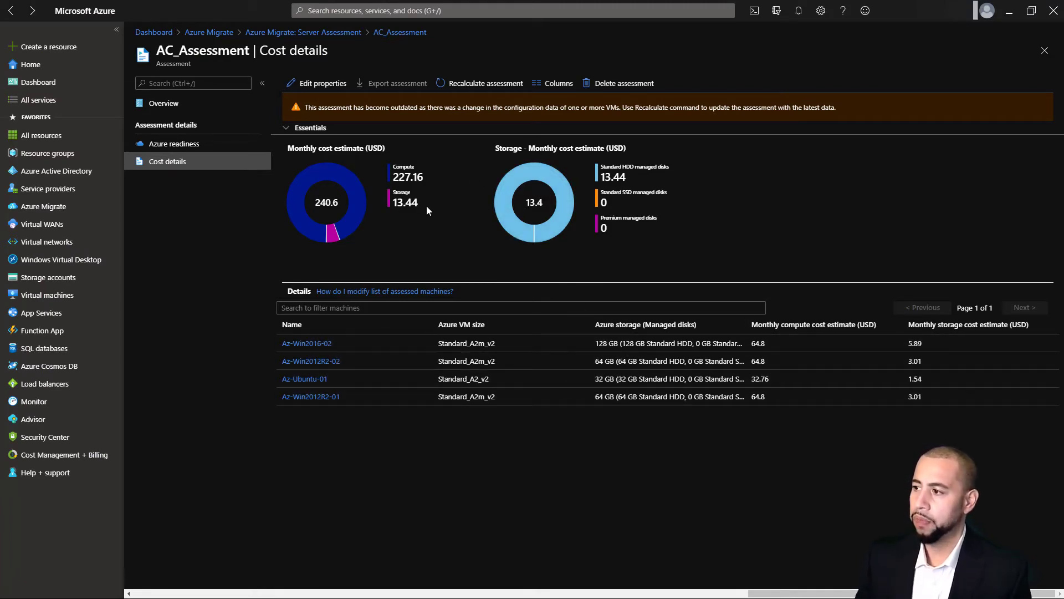
left_click(338, 33)
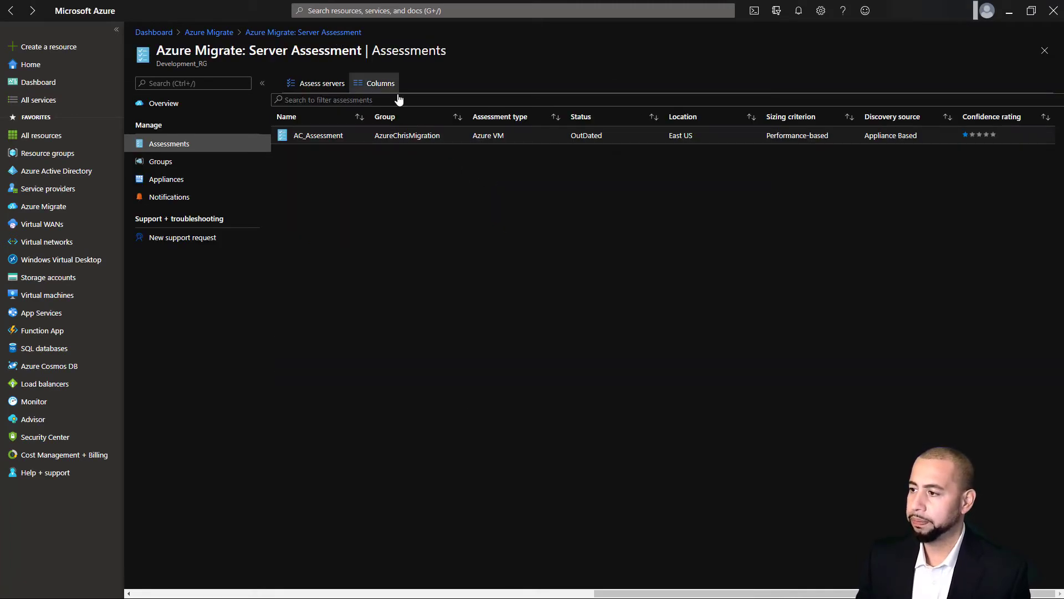
left_click(228, 33)
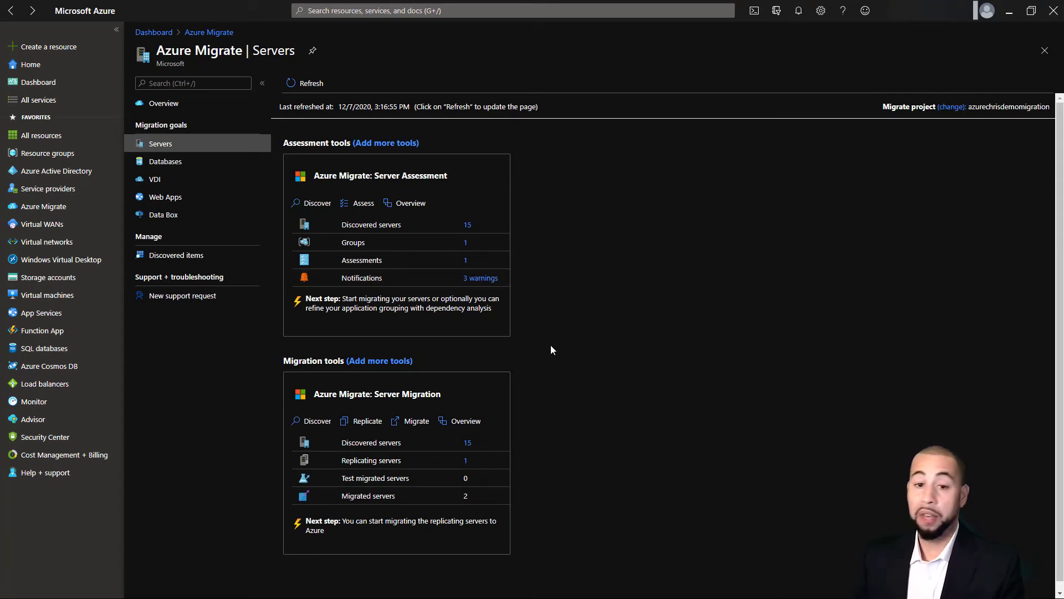
Start replication with VMware vSphere as the source through the ACMigrationApp appliance
left_click(358, 424)
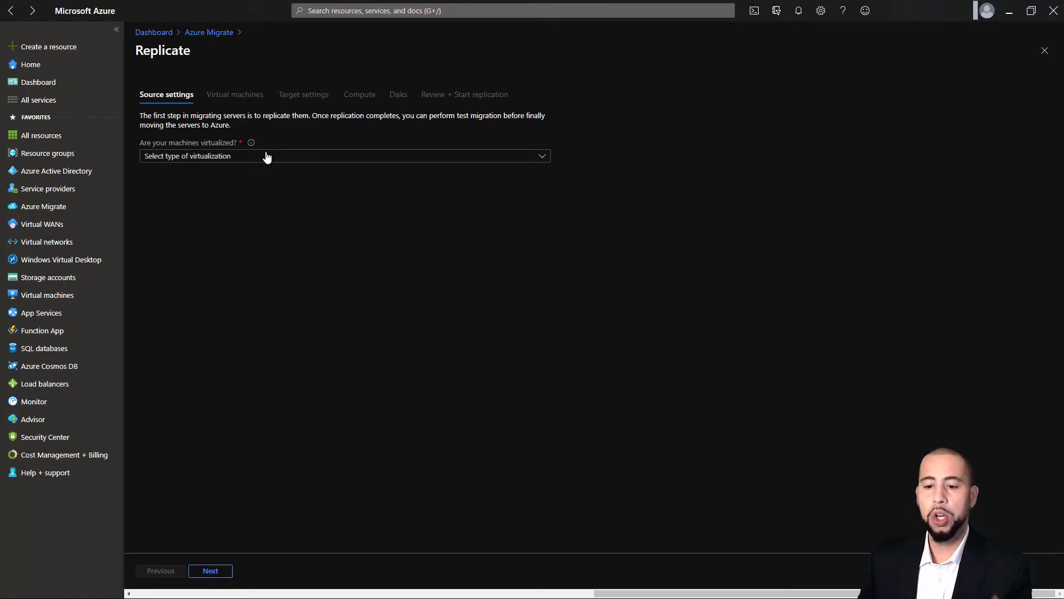
left_click(267, 157)
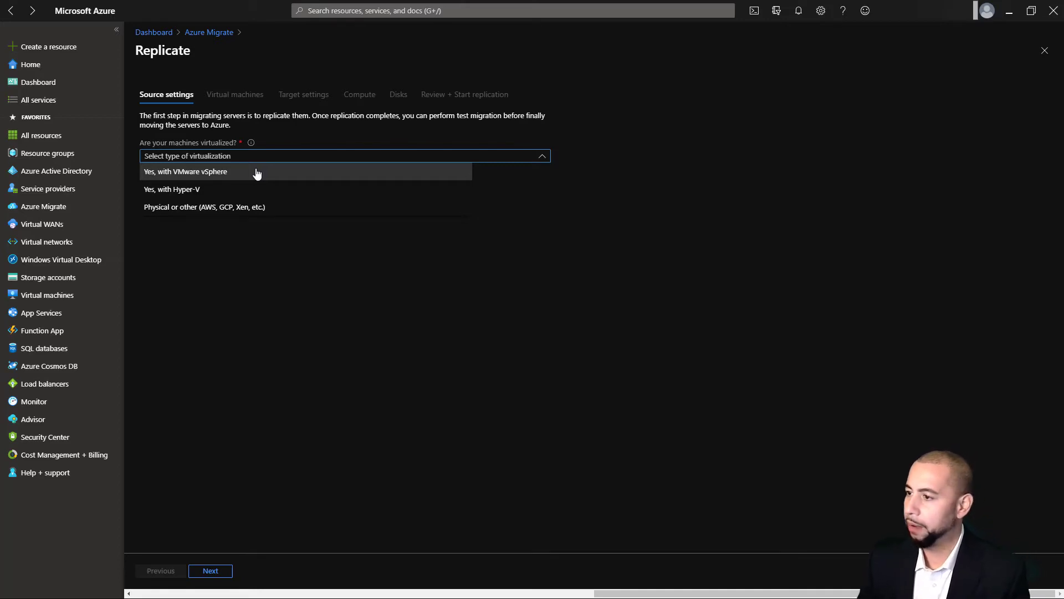
left_click(232, 178)
left_click(232, 192)
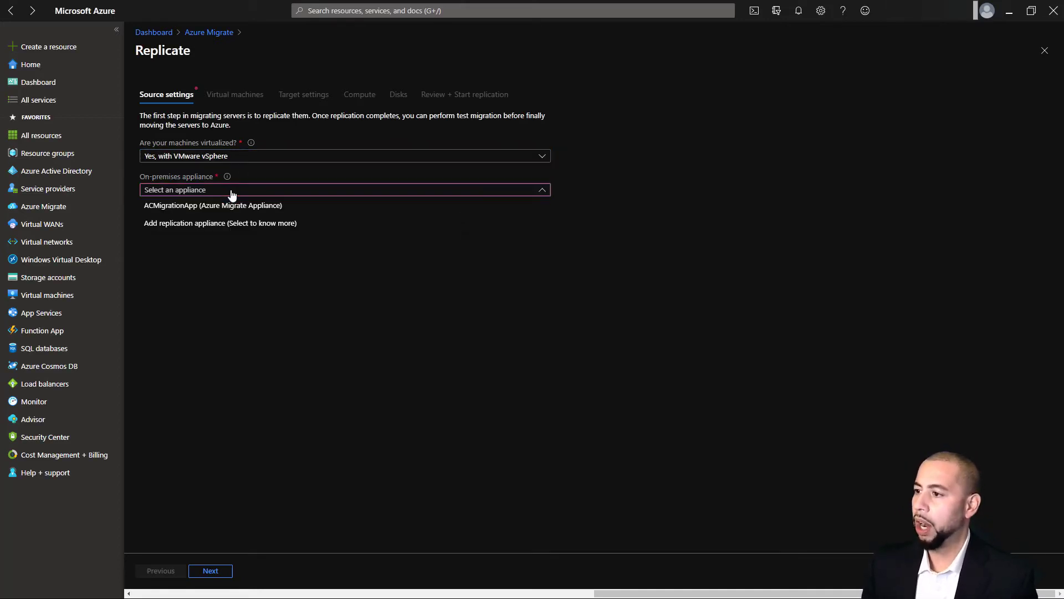
left_click(224, 205)
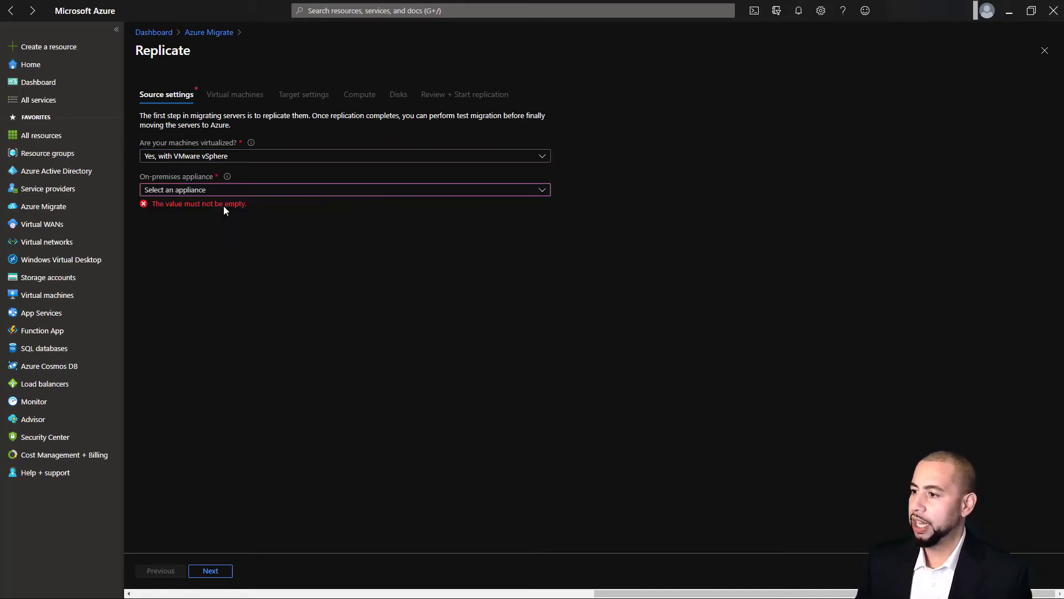
left_click(213, 572)
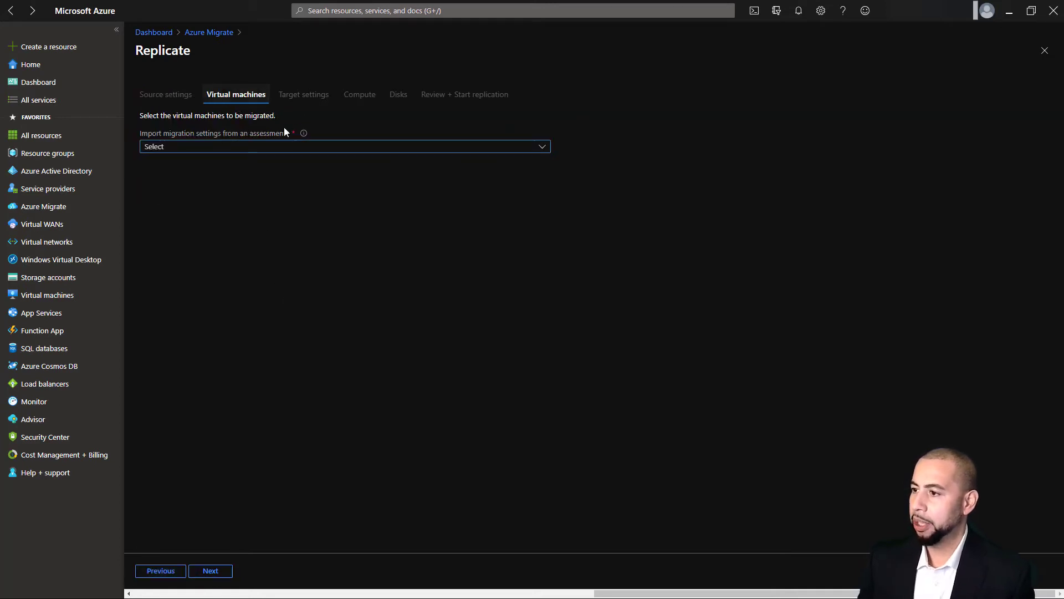
Import migration settings from AC_Assessment of group AzureChrisMigration and select Az-Win2012R2-02
left_click(266, 146)
left_click(227, 171)
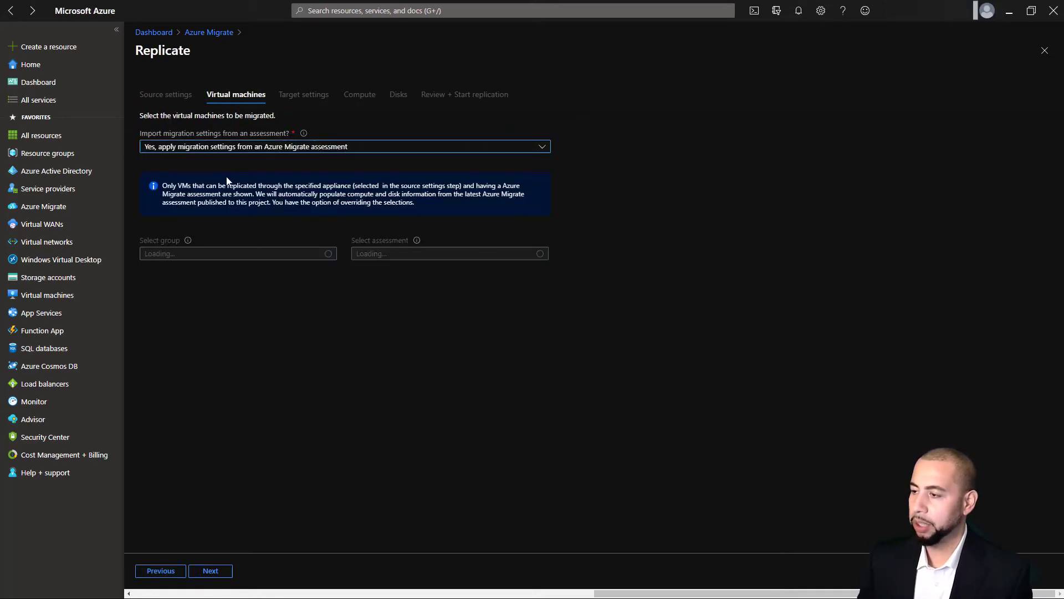
left_click(268, 255)
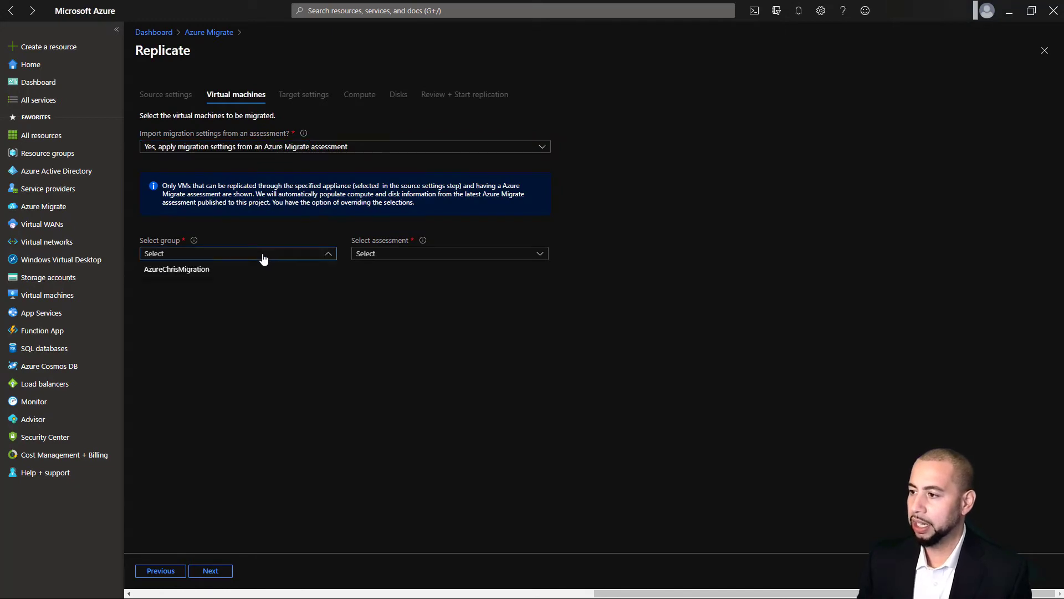
left_click(185, 270)
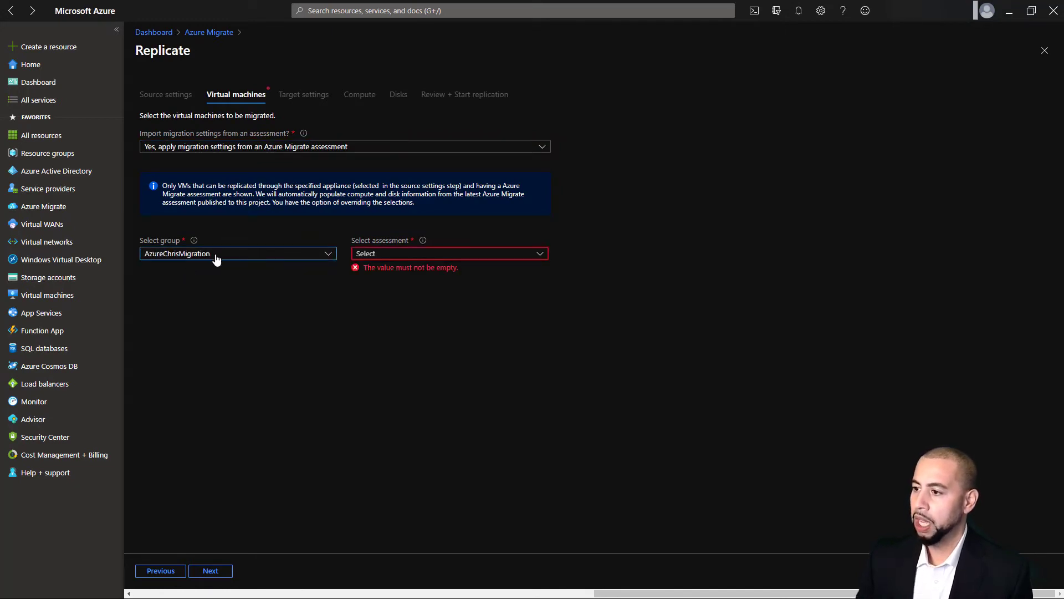
left_click(381, 256)
left_click(379, 270)
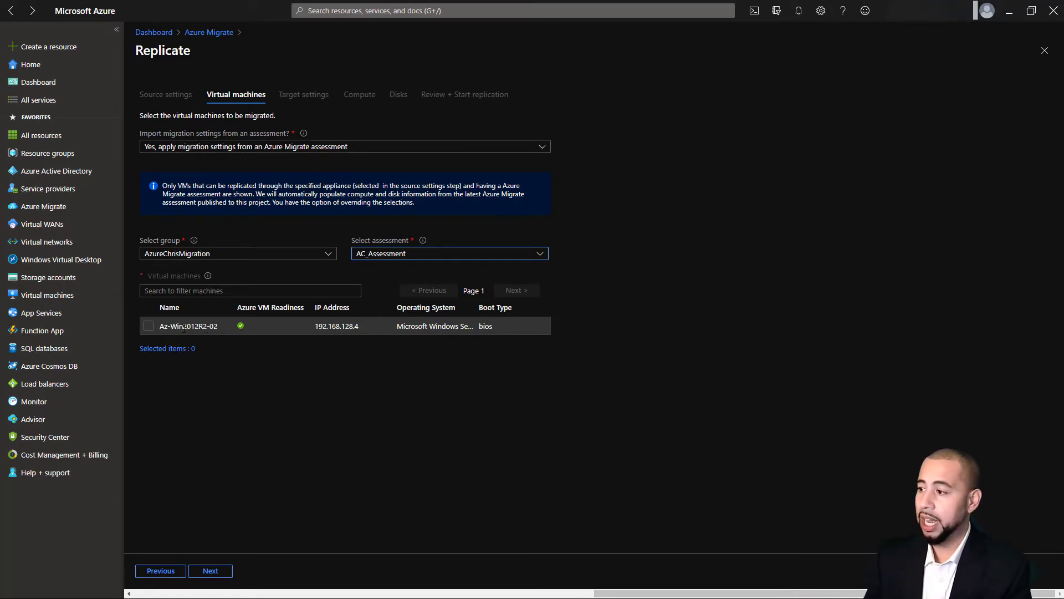
left_click(148, 325)
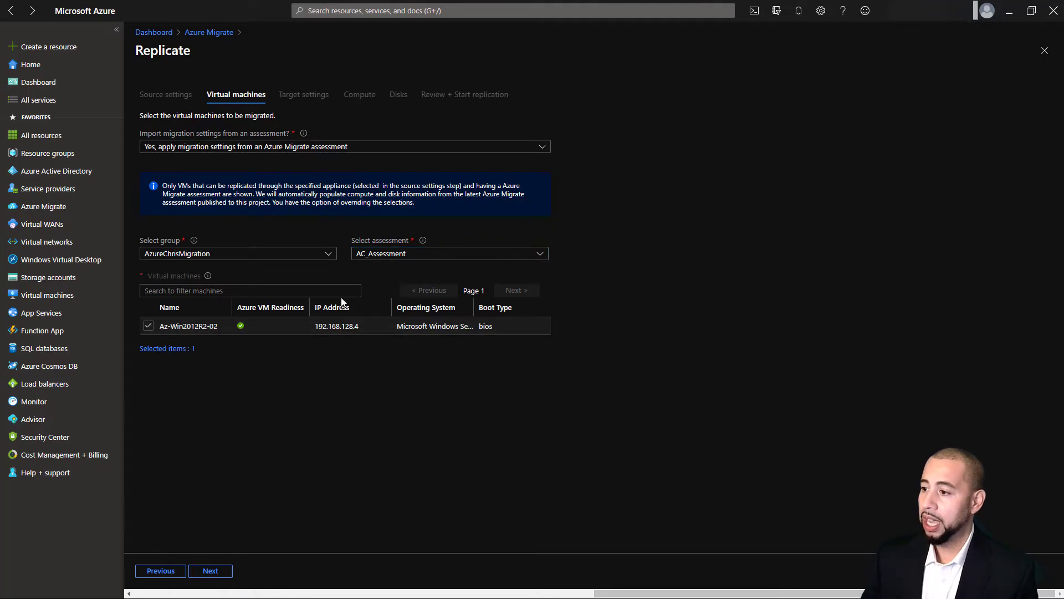
Target resource group MigrationDemo_RG and virtual network CoreVNet for the replicated VM
left_click(211, 571)
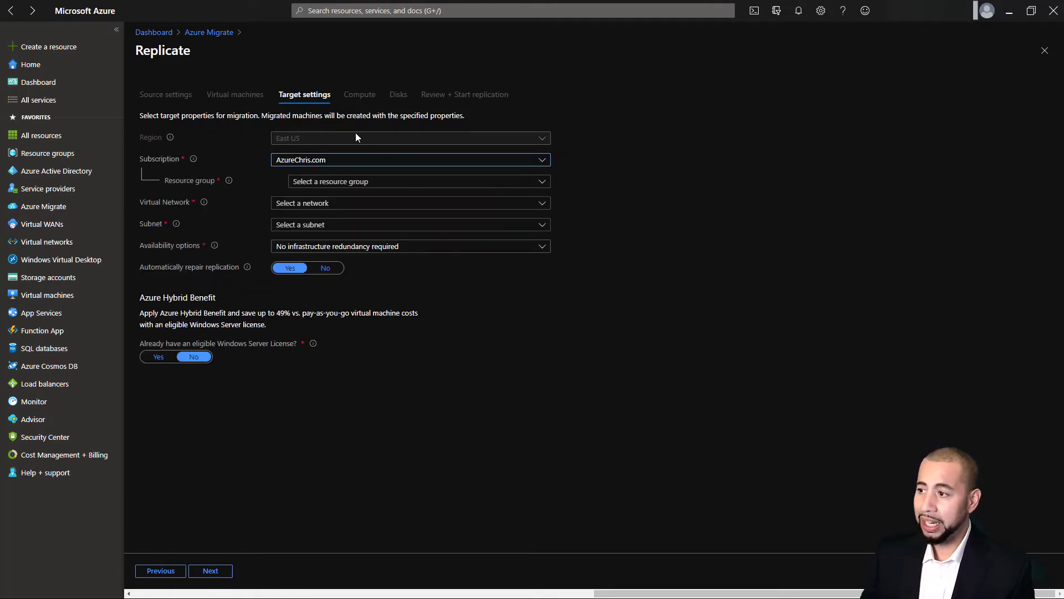
left_click(341, 185)
left_click(345, 368)
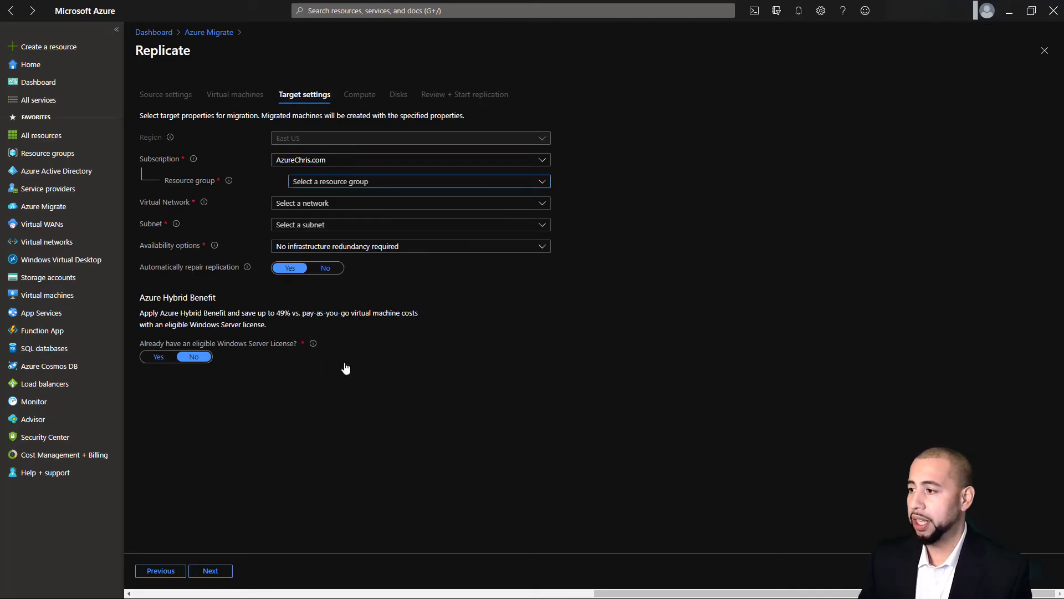
left_click(334, 205)
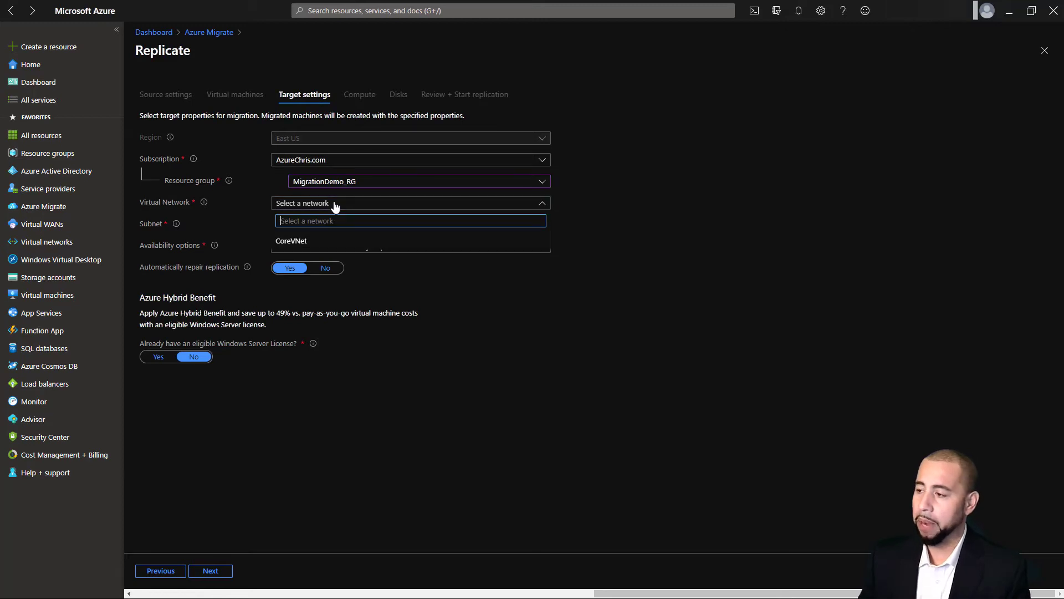
left_click(320, 240)
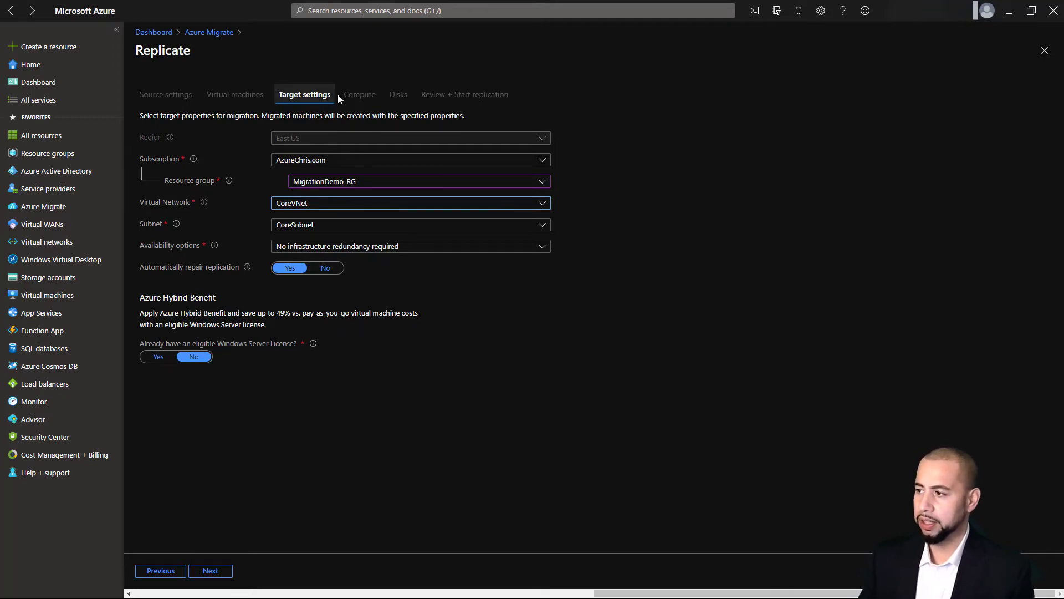
left_click(210, 570)
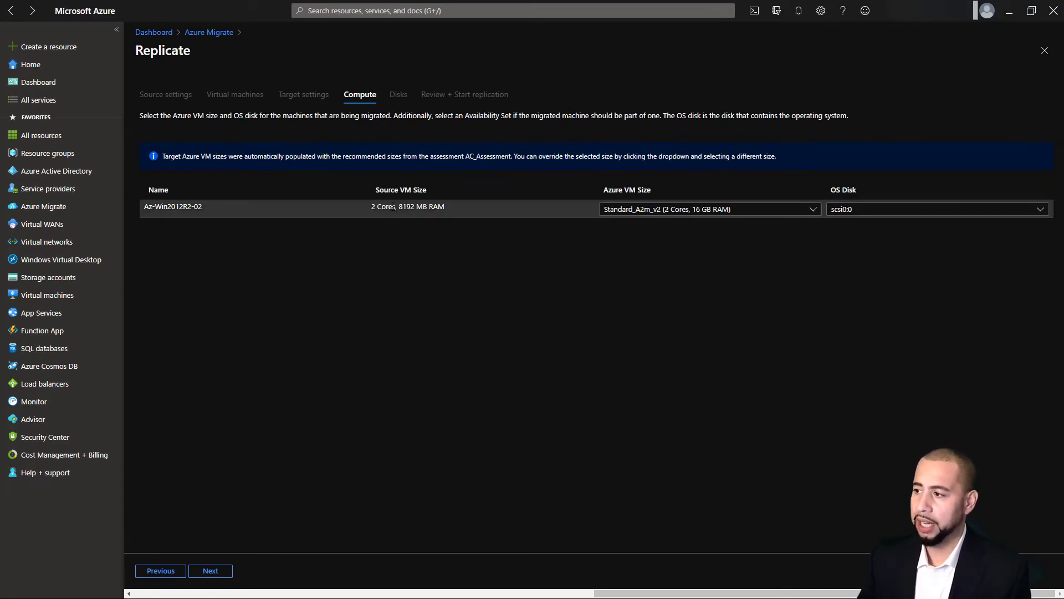
Set the Azure VM size to automatically select the matching configuration
left_click_drag(451, 208, 370, 209)
left_click(442, 258)
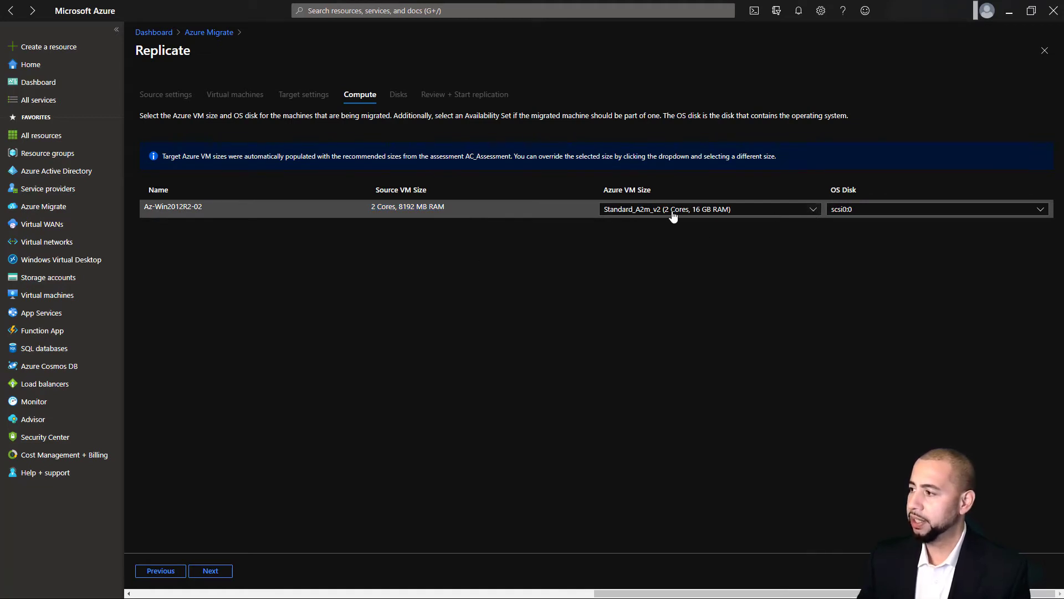
left_click(814, 212)
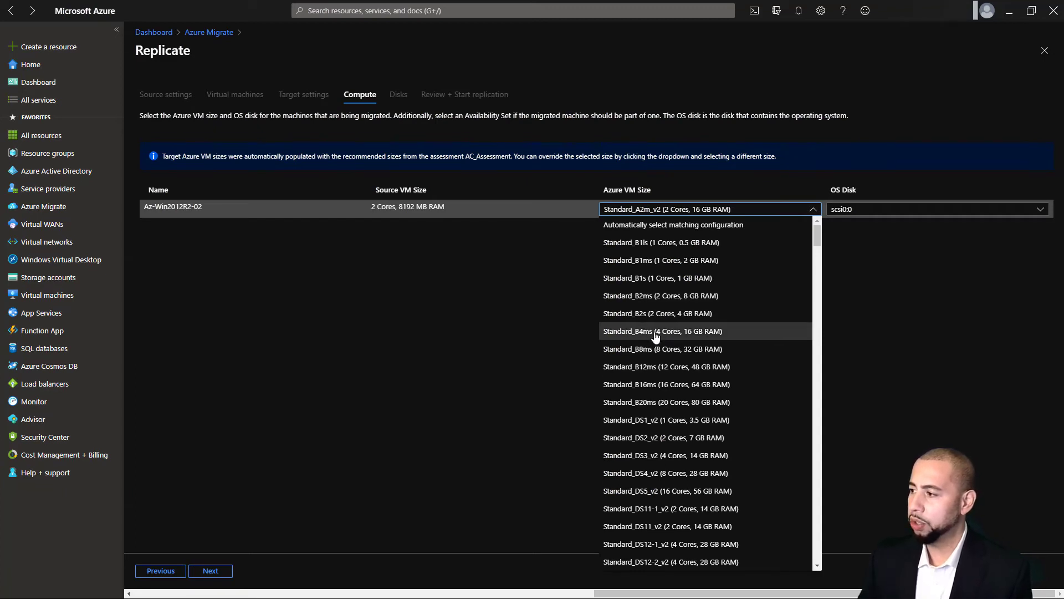
left_click(652, 224)
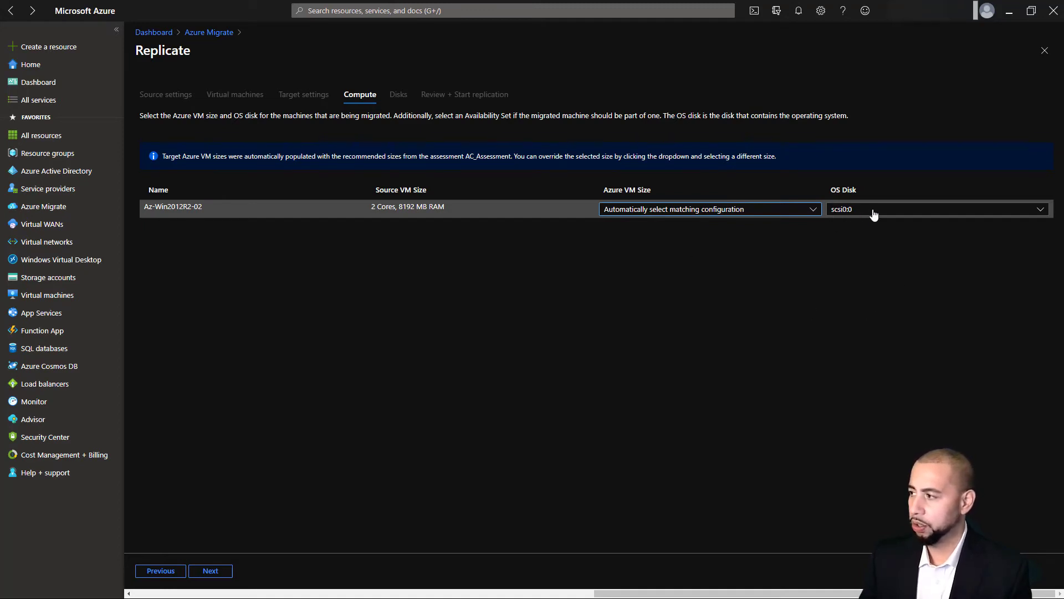
Keep the 60 GB scsi0:0 disk type as Standard HDD
left_click(214, 570)
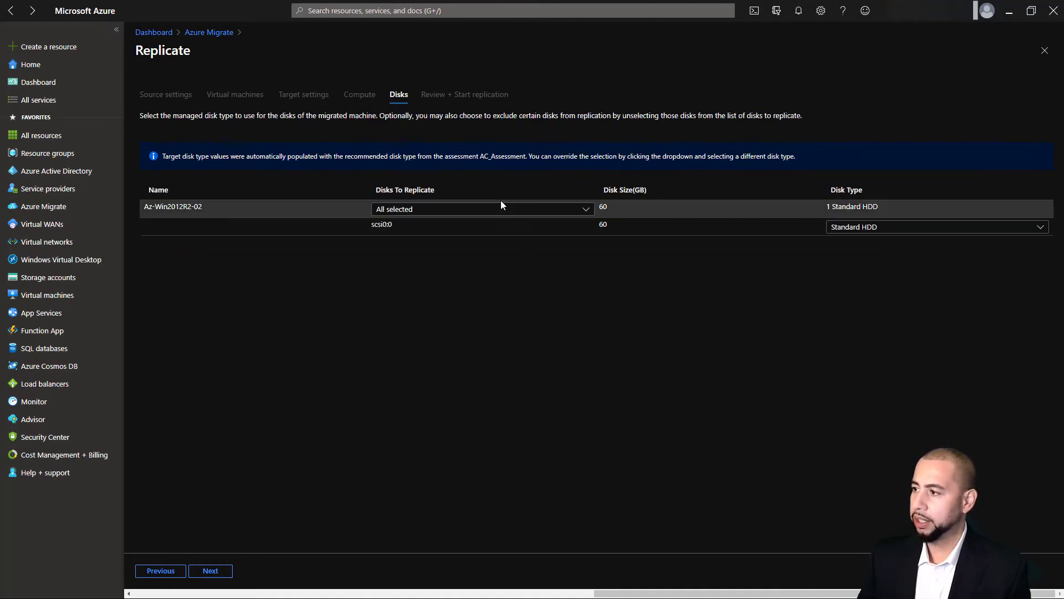
left_click(902, 228)
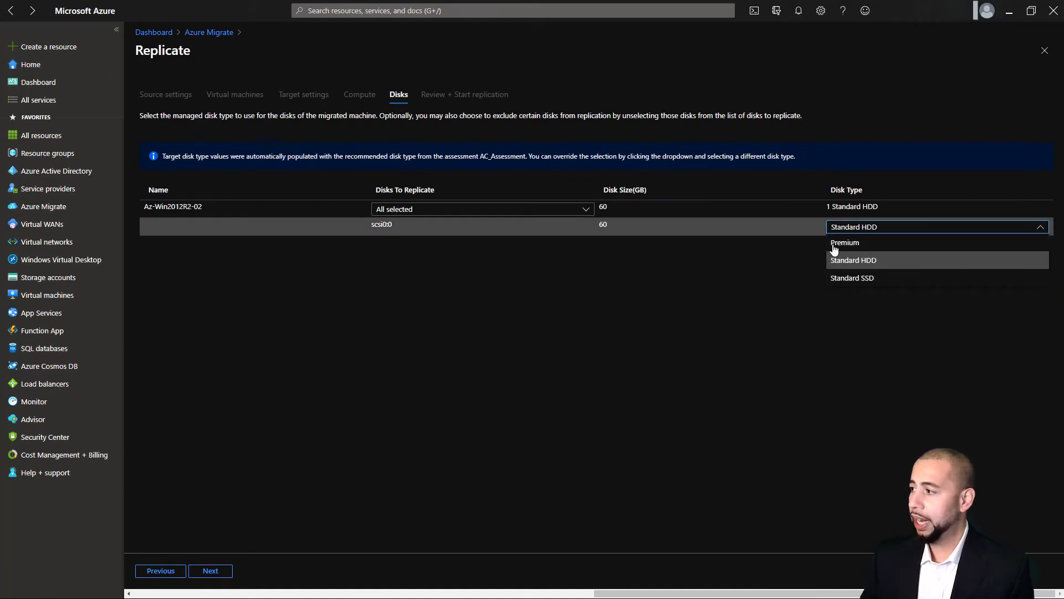
left_click(860, 232)
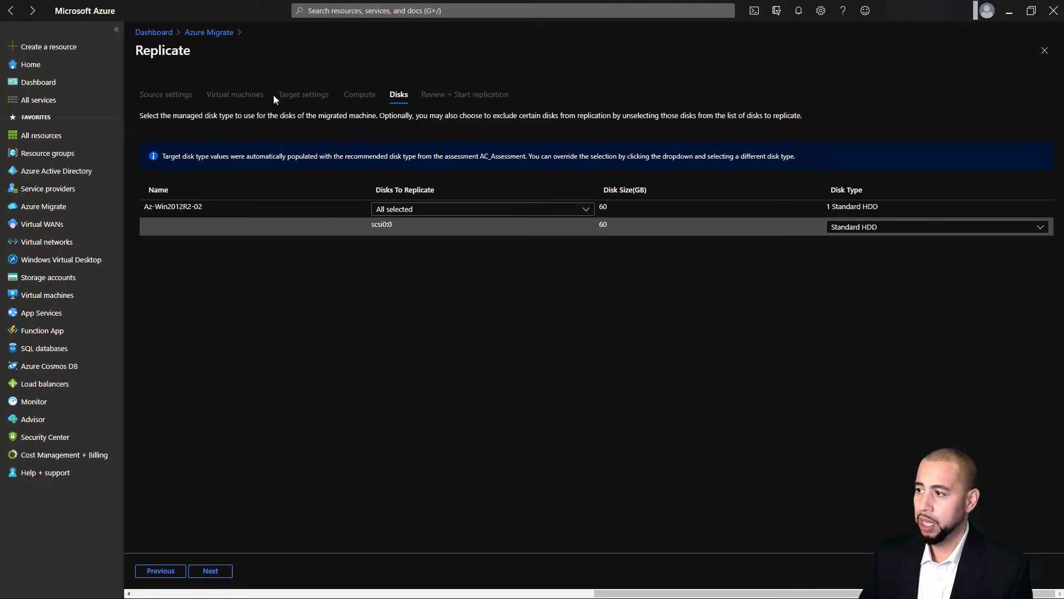
Review the replicating servers, including Az-Ubuntu-01's details, then bring up Az-Win2016-02's actions menu
left_click(211, 35)
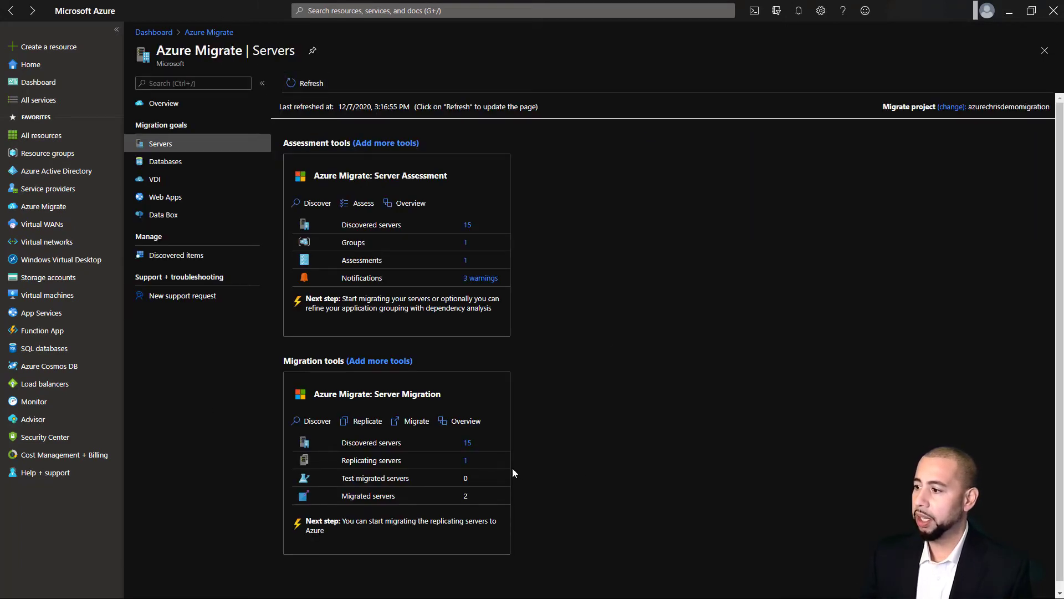
left_click(465, 462)
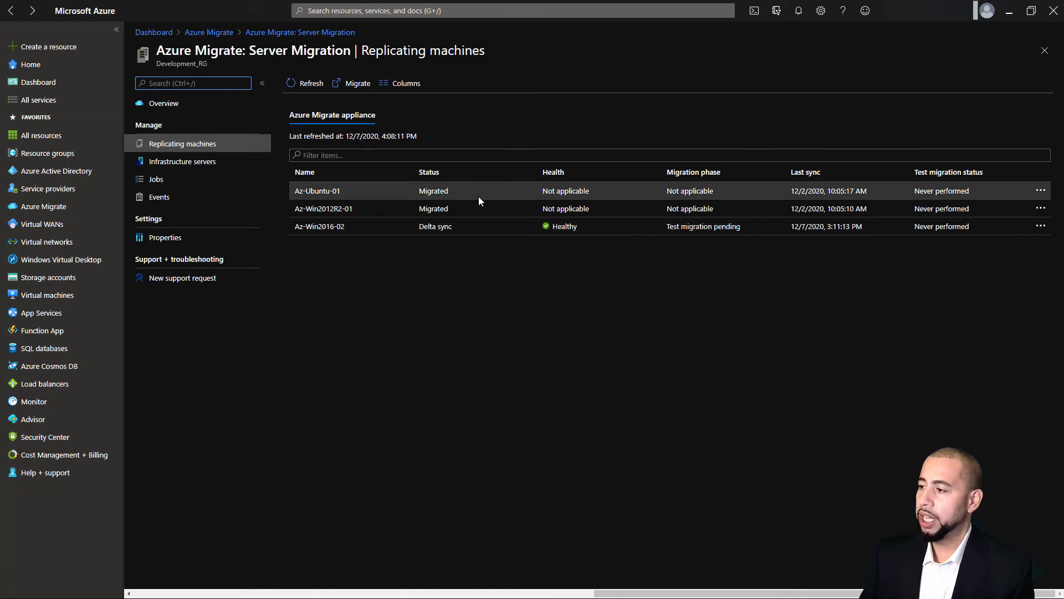
left_click(429, 193)
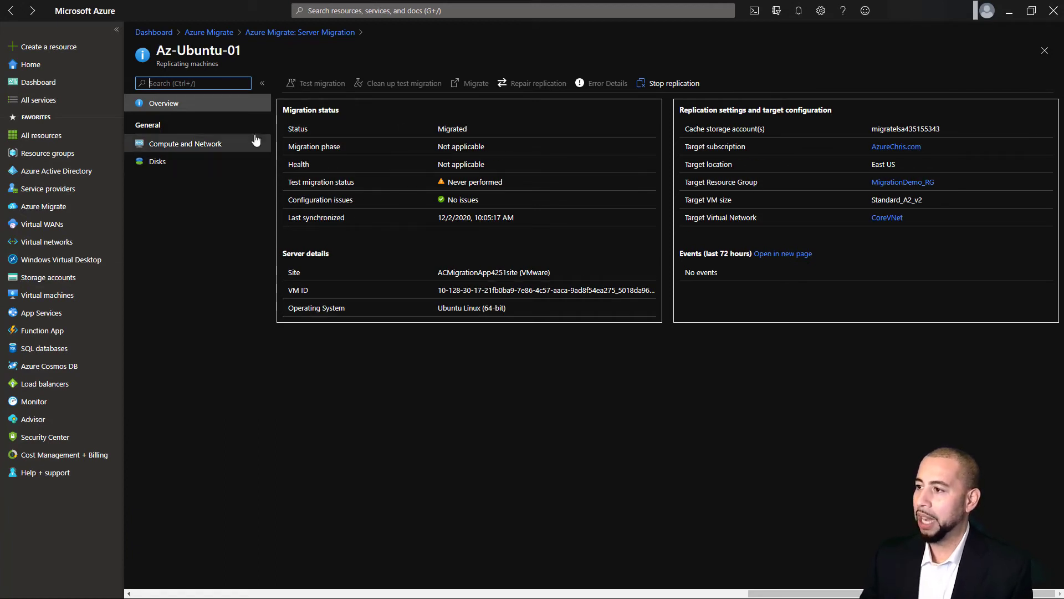
left_click(289, 35)
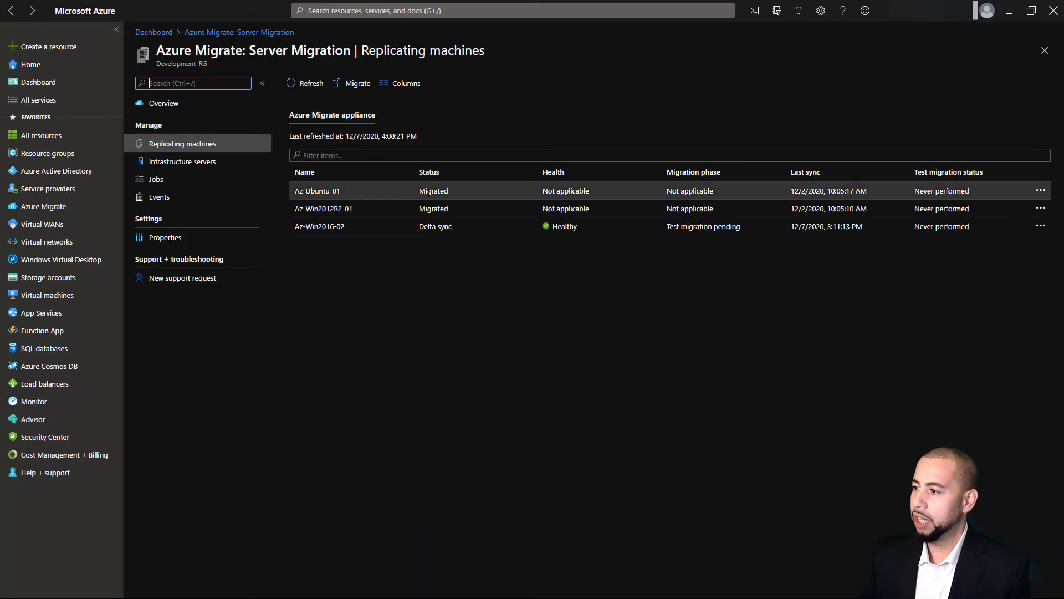
left_click_drag(462, 227, 410, 225)
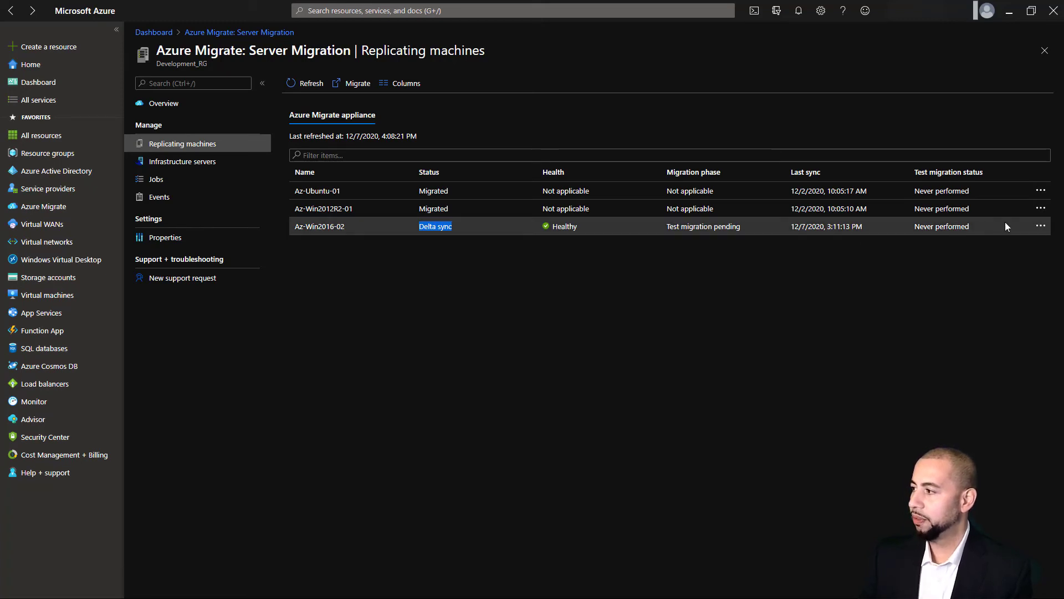
left_click(1041, 225)
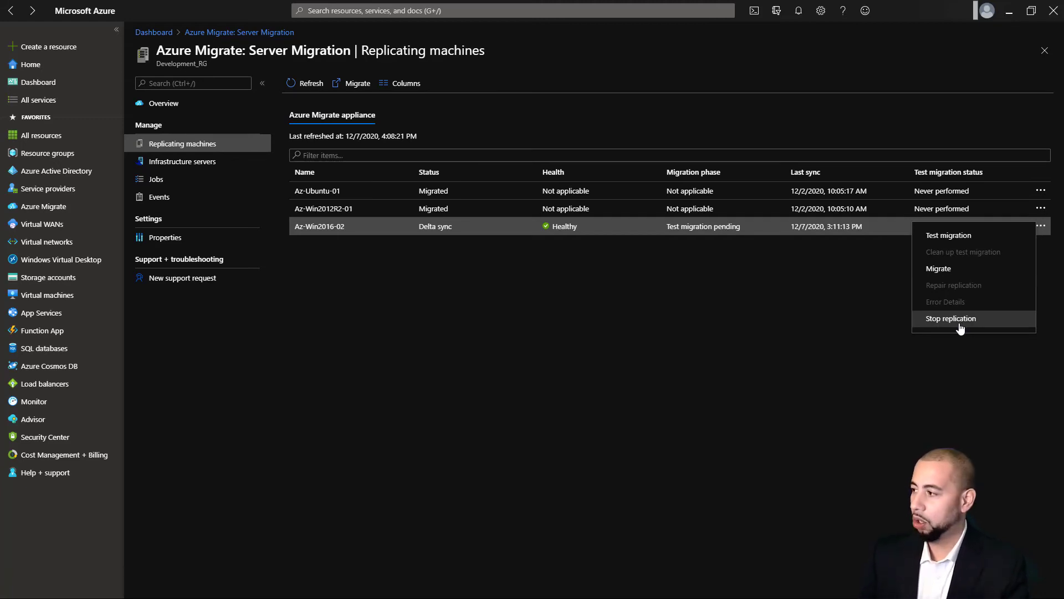
Open Az-Win2016-02's details and migration form, then back out to the Servers overview without migrating
left_click(701, 325)
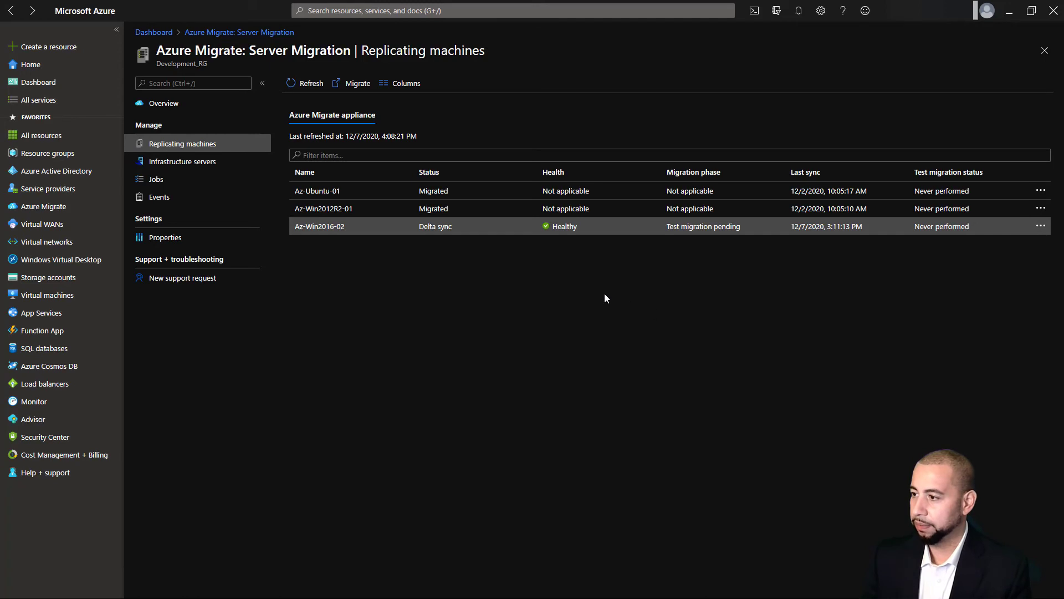
left_click(418, 225)
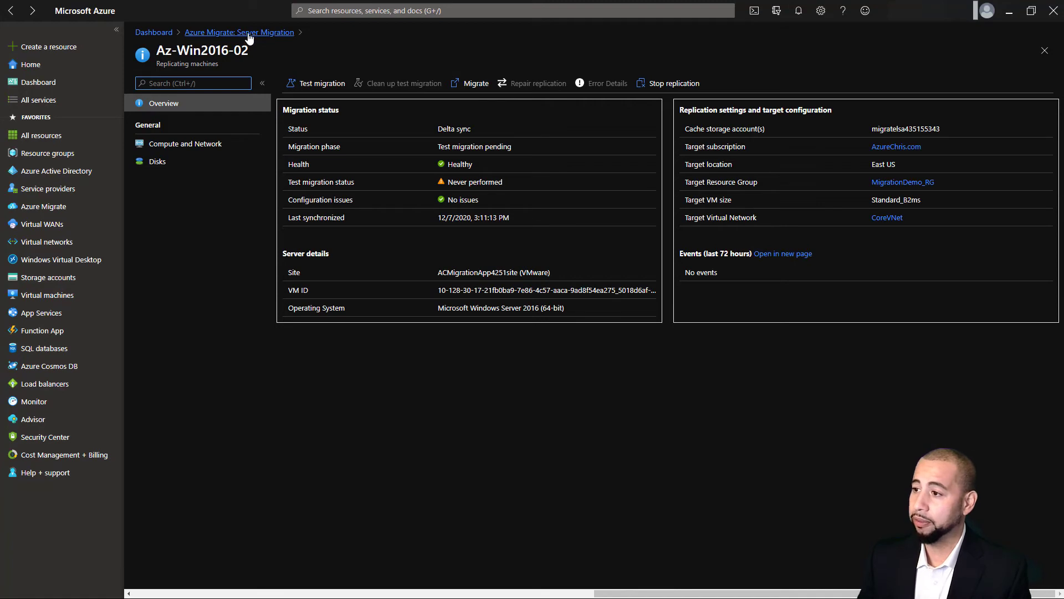
left_click(12, 11)
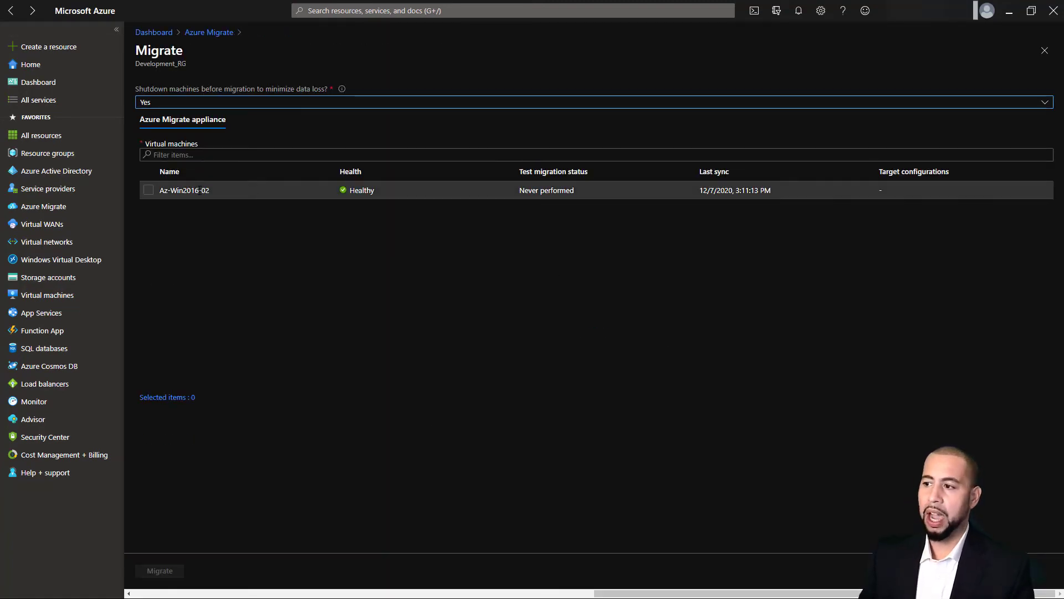
left_click(199, 190)
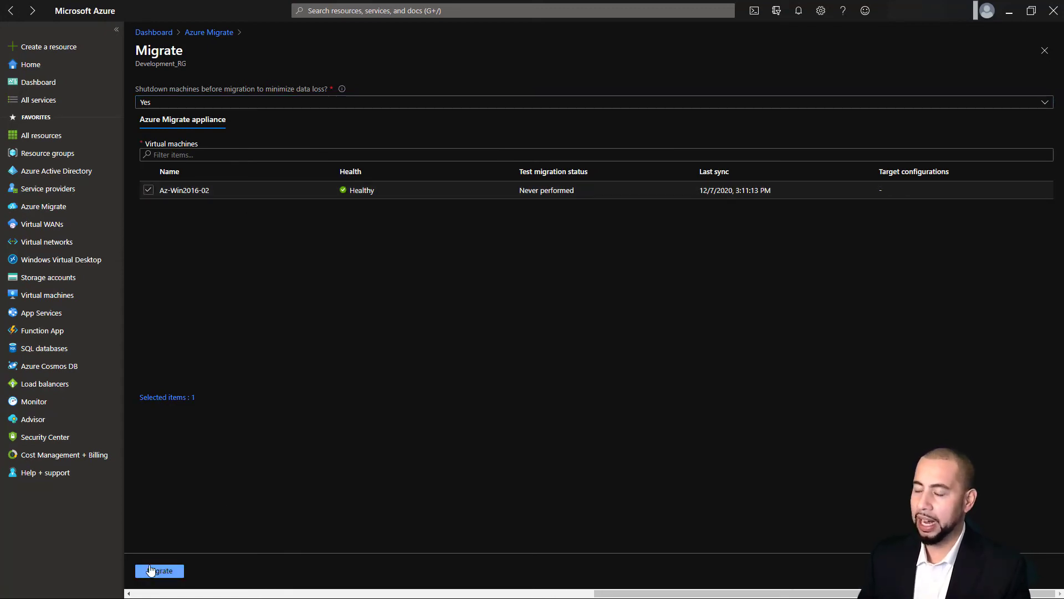
left_click(202, 33)
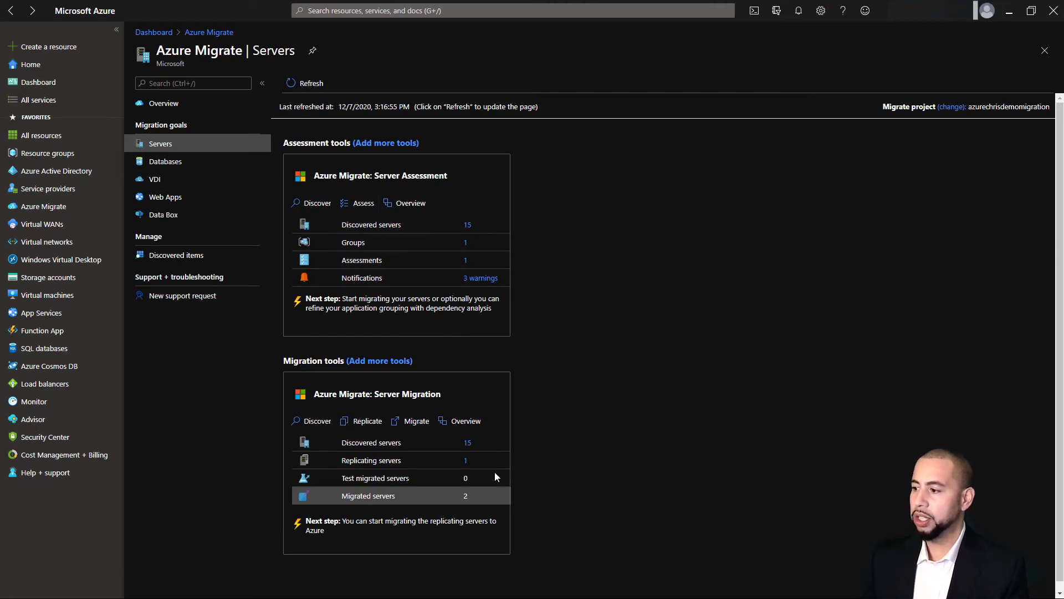
left_click(415, 423)
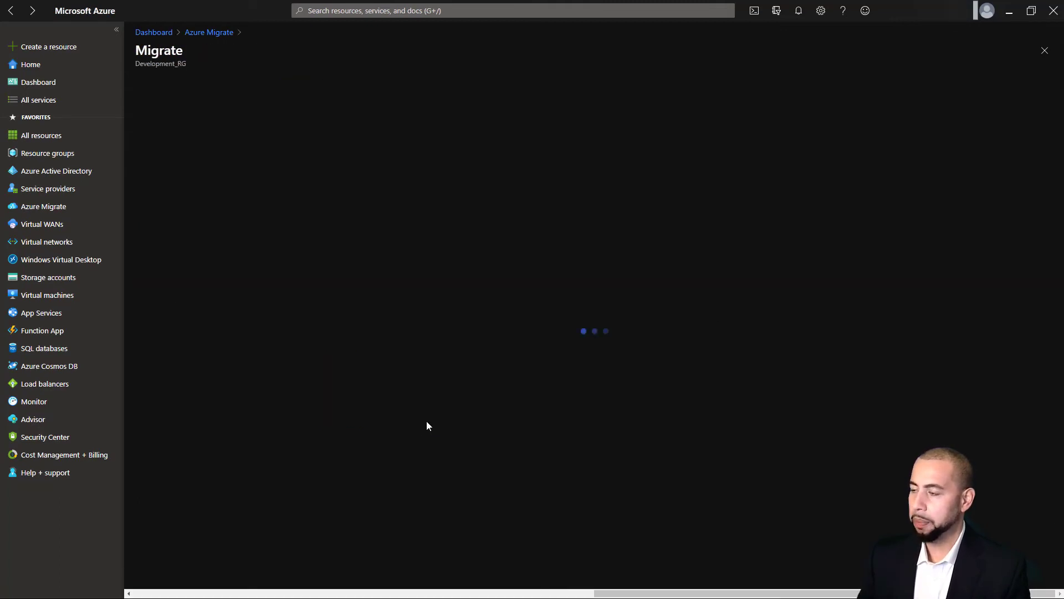
left_click(212, 34)
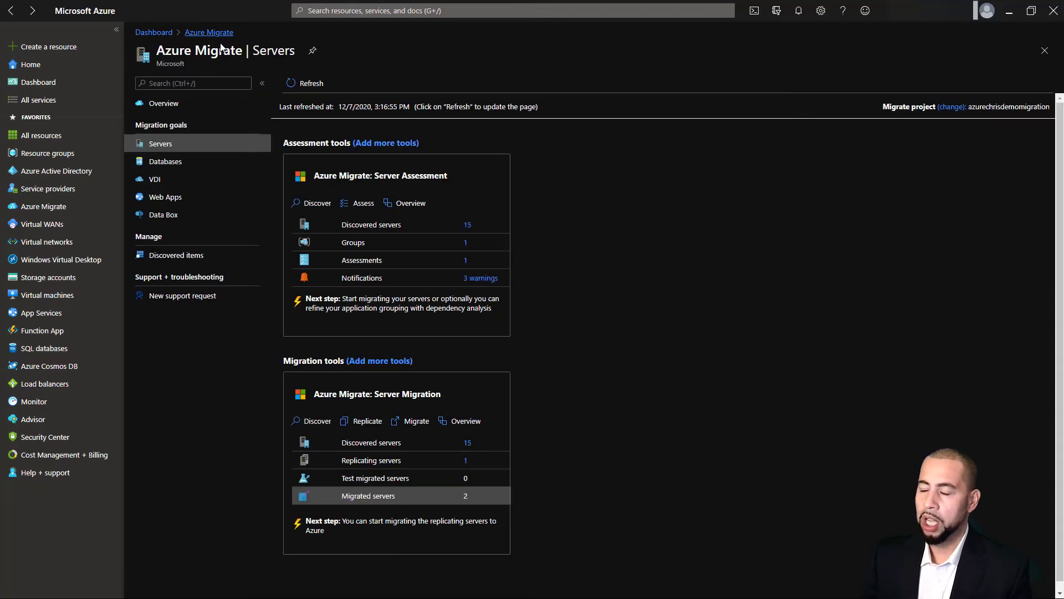
Browse the replicating machine, infrastructure servers, jobs and events, then return to the Server Migration overview
left_click(465, 461)
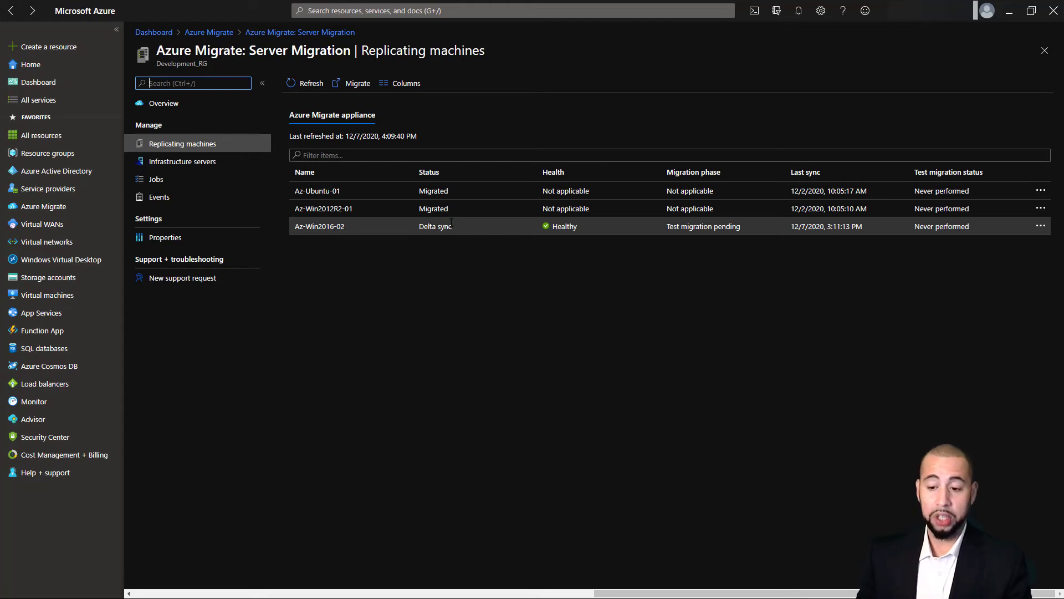
left_click(200, 167)
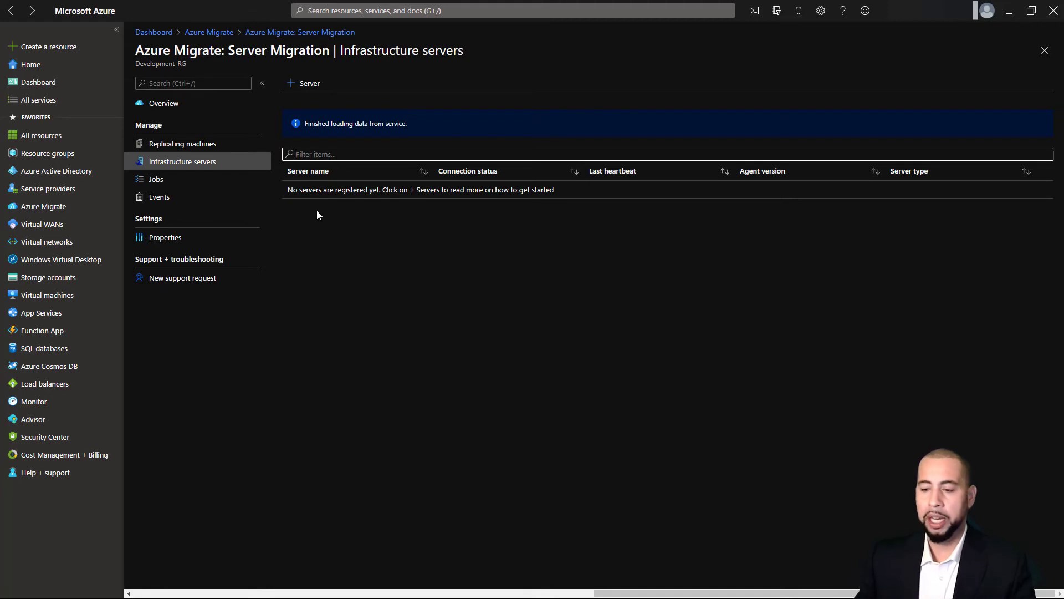
left_click(192, 183)
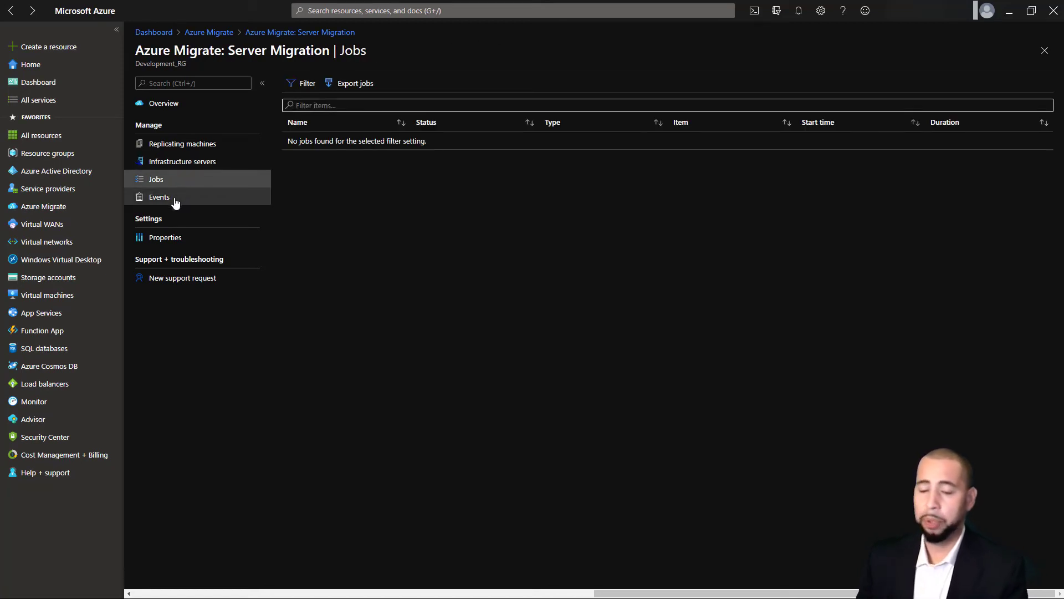
left_click(175, 201)
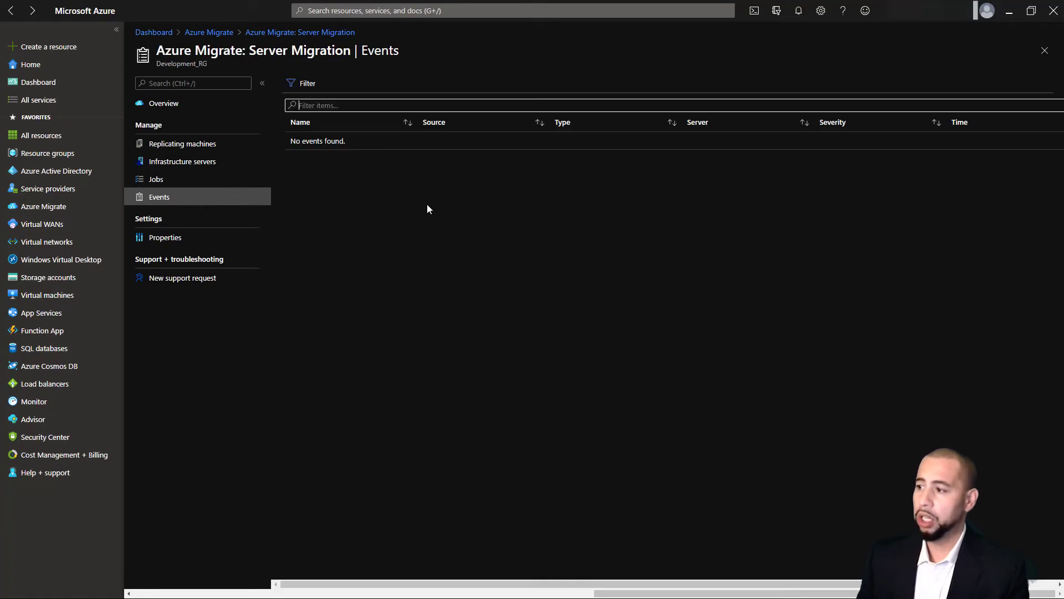
left_click(291, 33)
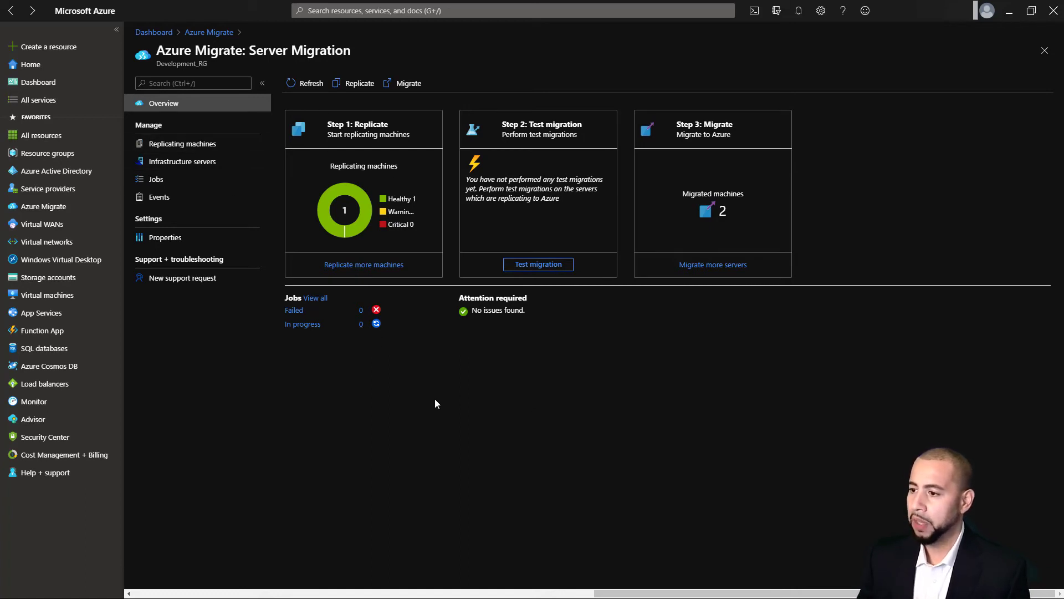
Find Az-Ubuntu-01 and Az-Win2012R2-01 in the virtual machines list, then return to Azure Migrate Servers
left_click(56, 295)
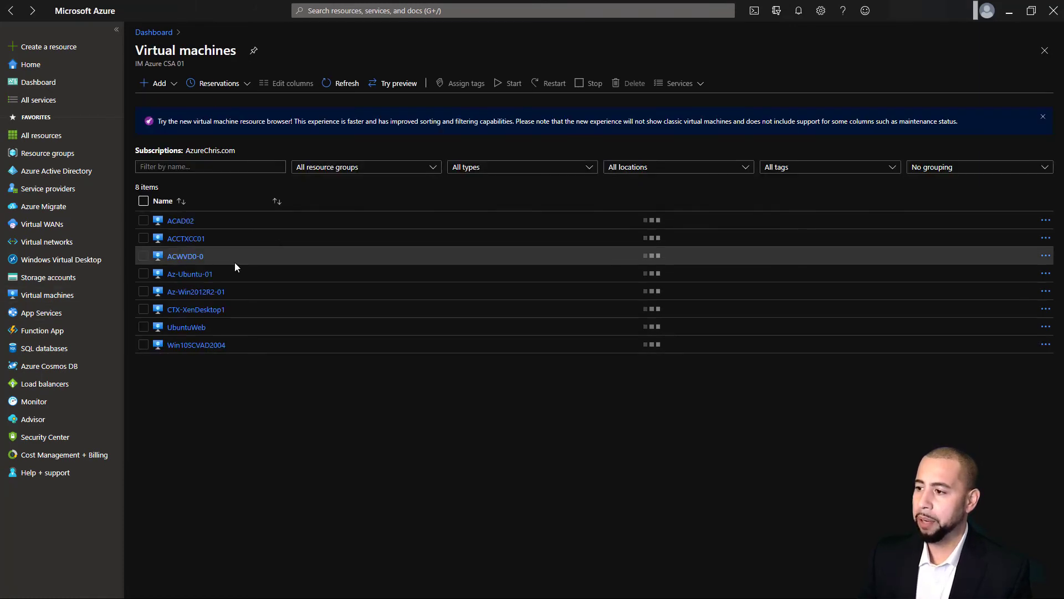
left_click_drag(221, 276, 171, 276)
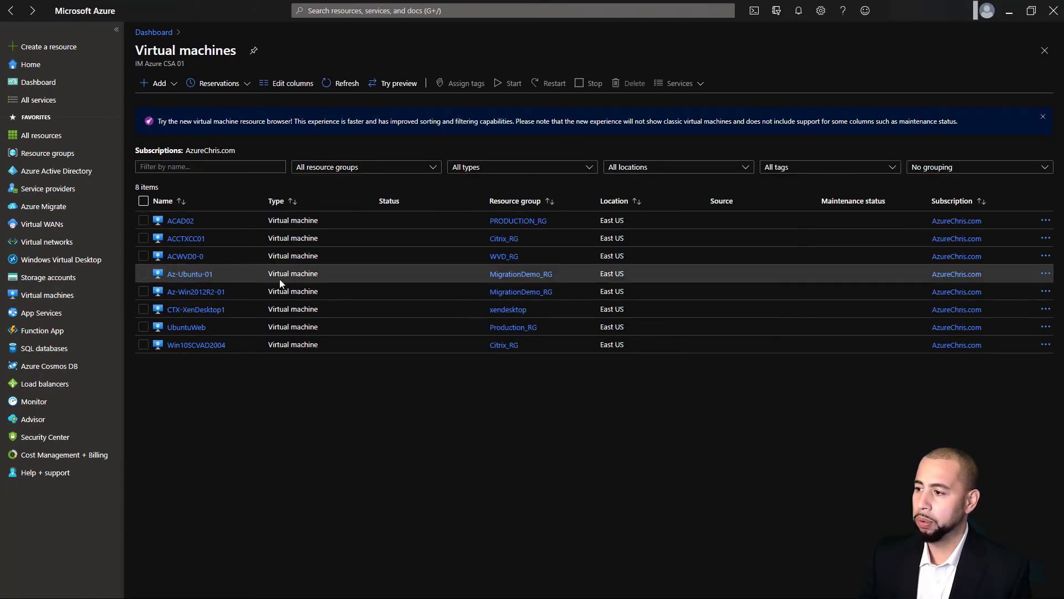
left_click_drag(248, 291, 164, 294)
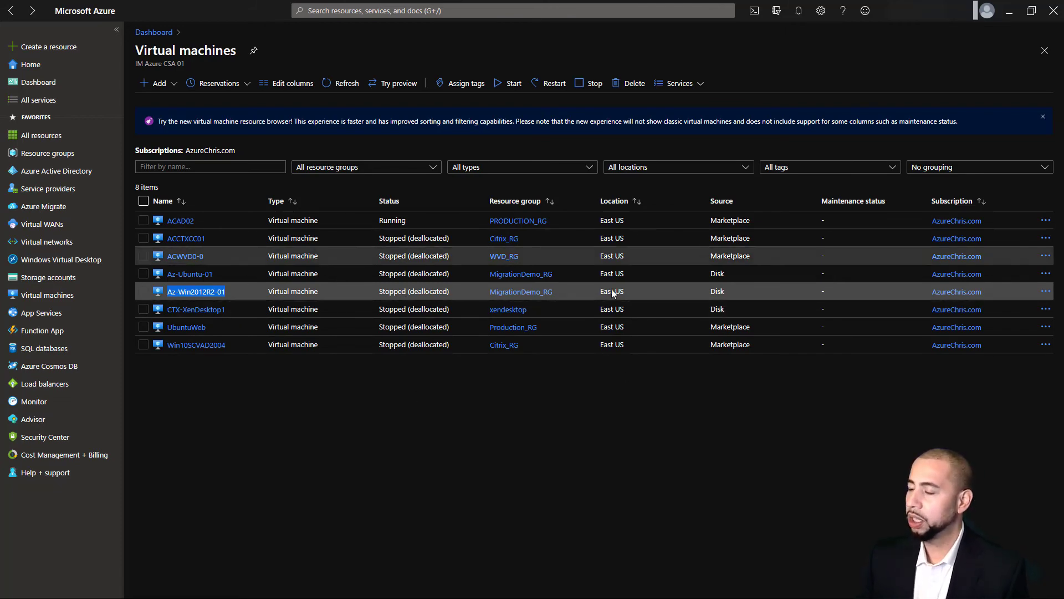
left_click(44, 206)
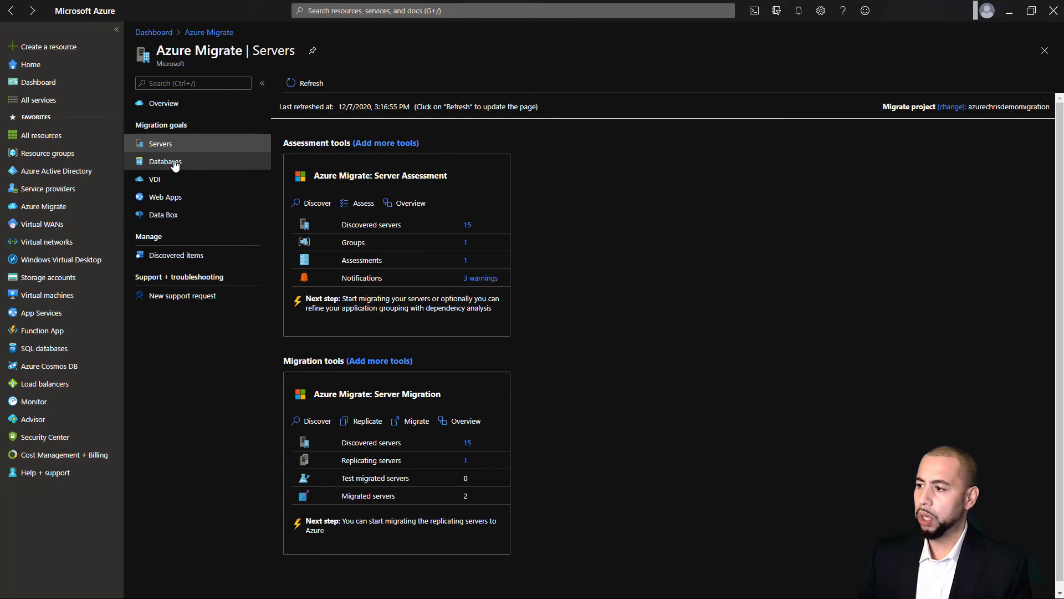
Check ACSQL02's assessed databases, then list the databases ready for Azure SQL DB and SQL VM
left_click(175, 164)
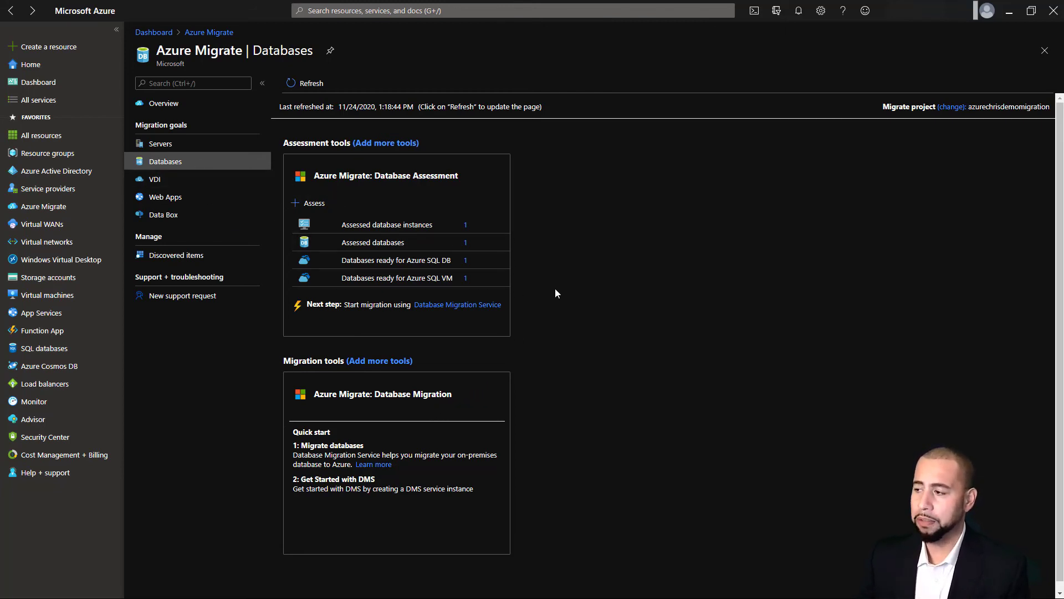
left_click(465, 227)
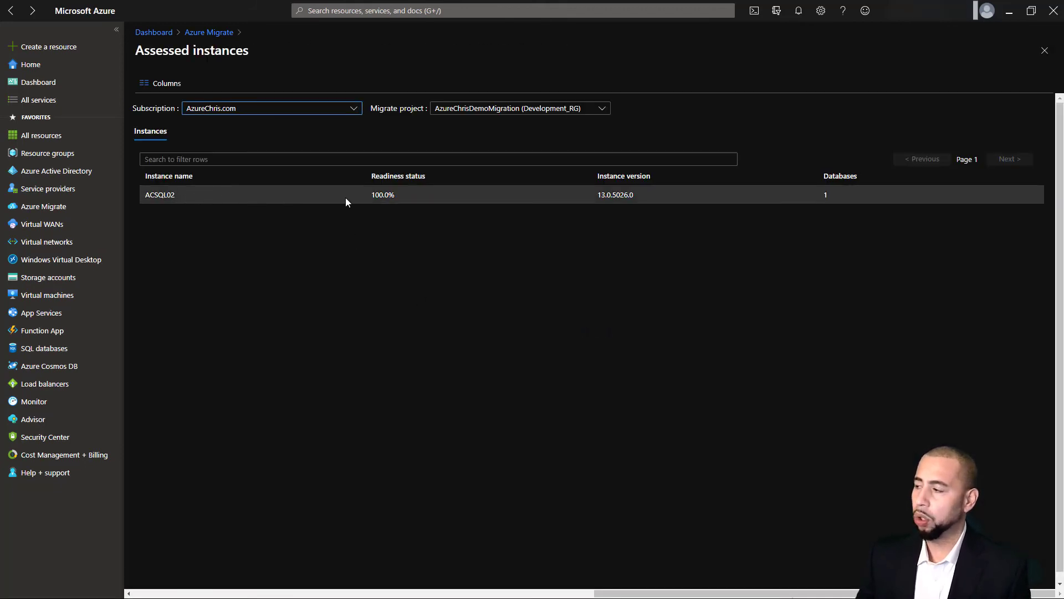
left_click(166, 194)
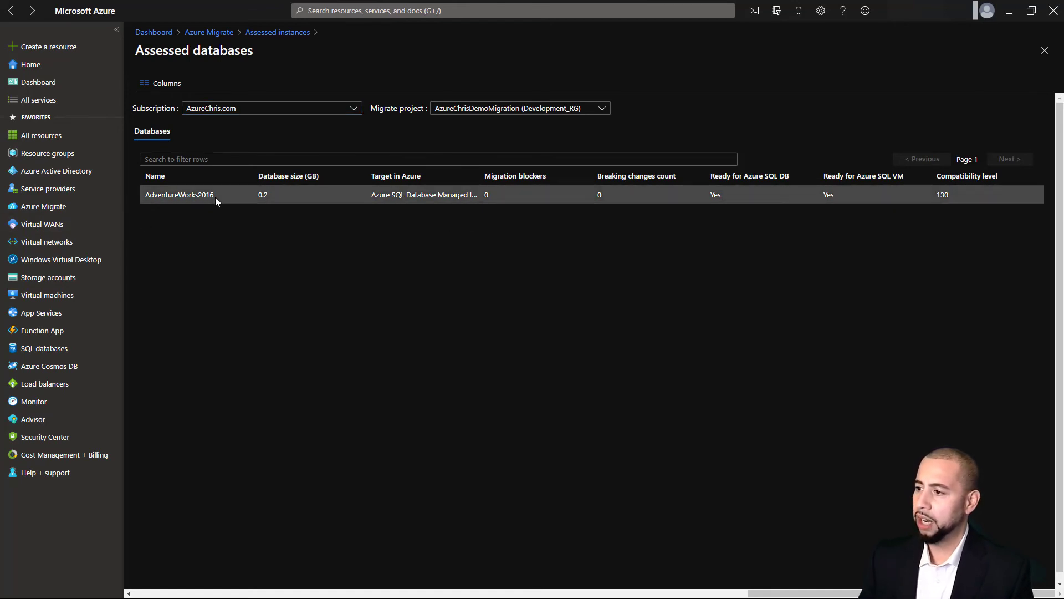
left_click(274, 34)
left_click(205, 35)
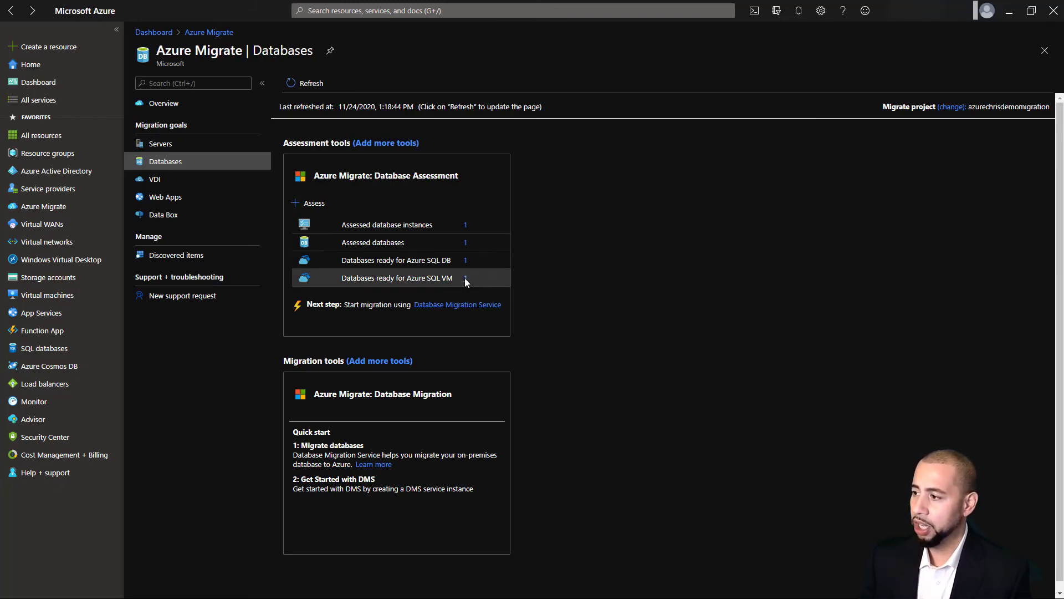
left_click(465, 261)
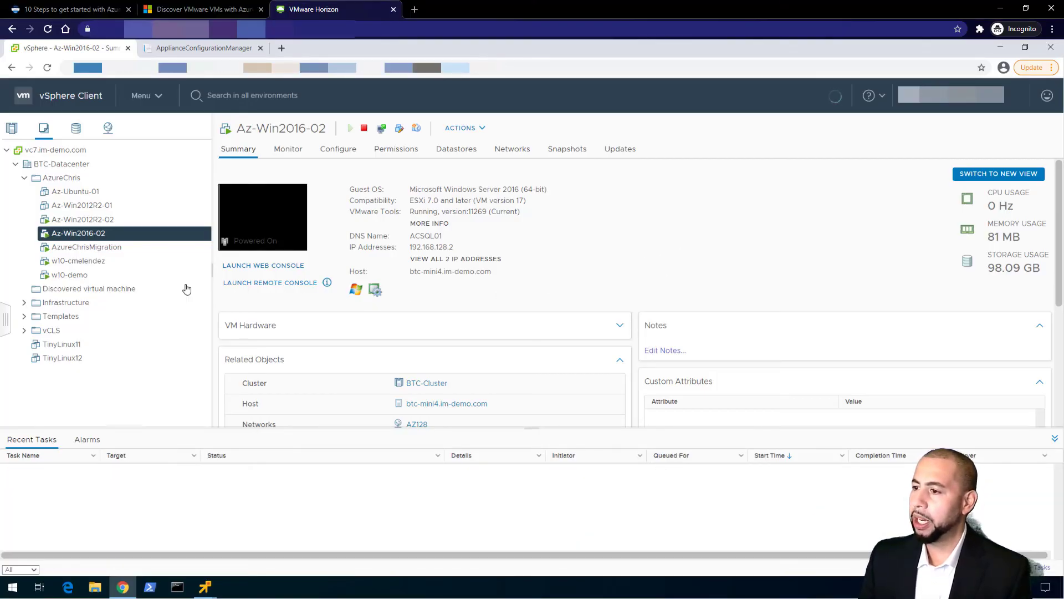
Select Az-Win2012R2-02 and bring up its remote console running SQL Server Management Studio
left_click(100, 222)
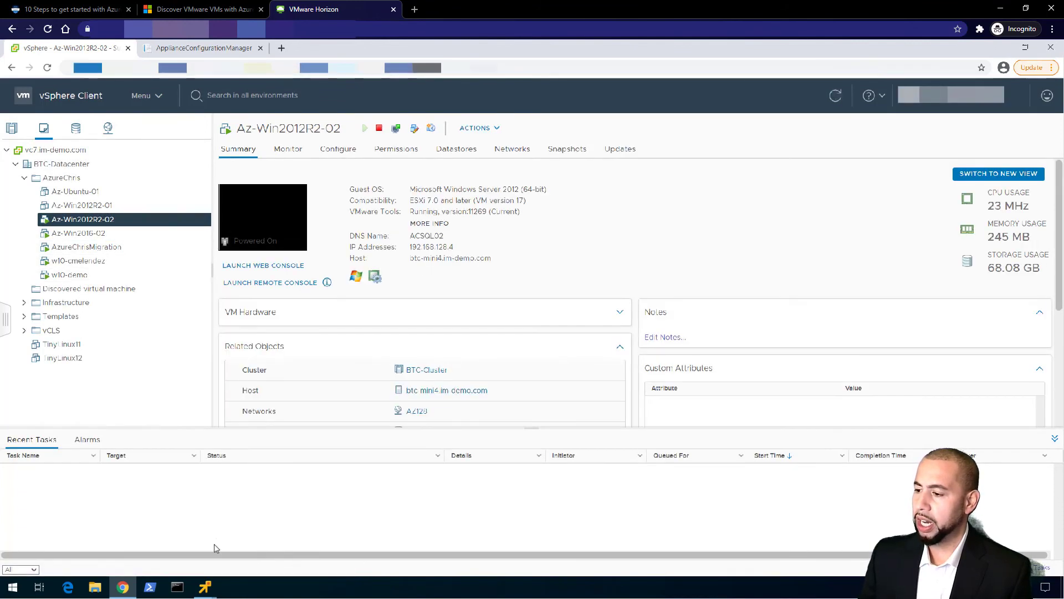
mouse_move(207, 587)
left_click(260, 511)
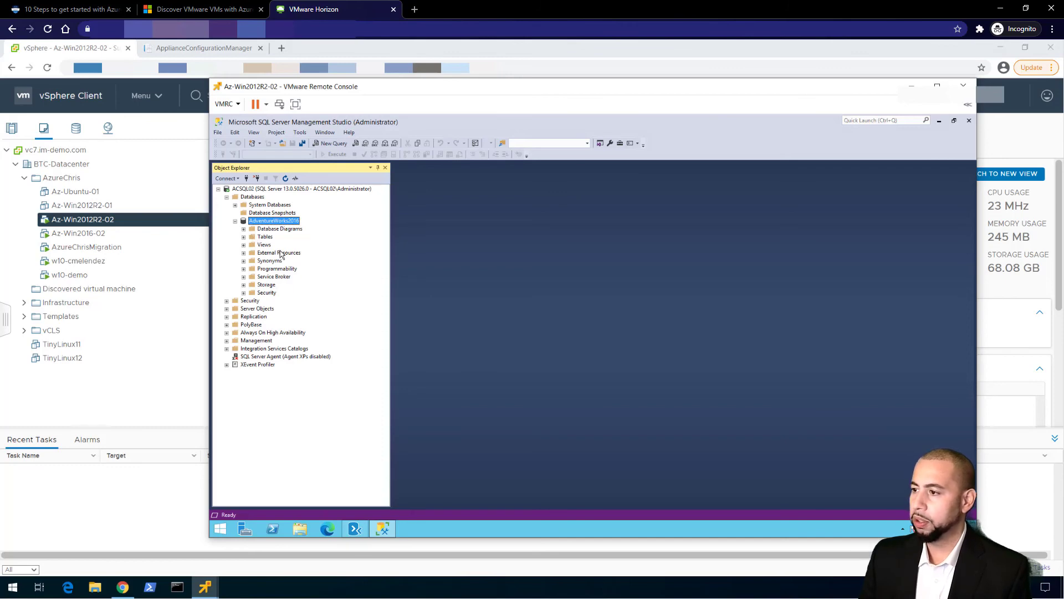
Minimize SSMS and open the AzureChrisDMA_Demo assessment in Data Migration Assistant
left_click(939, 122)
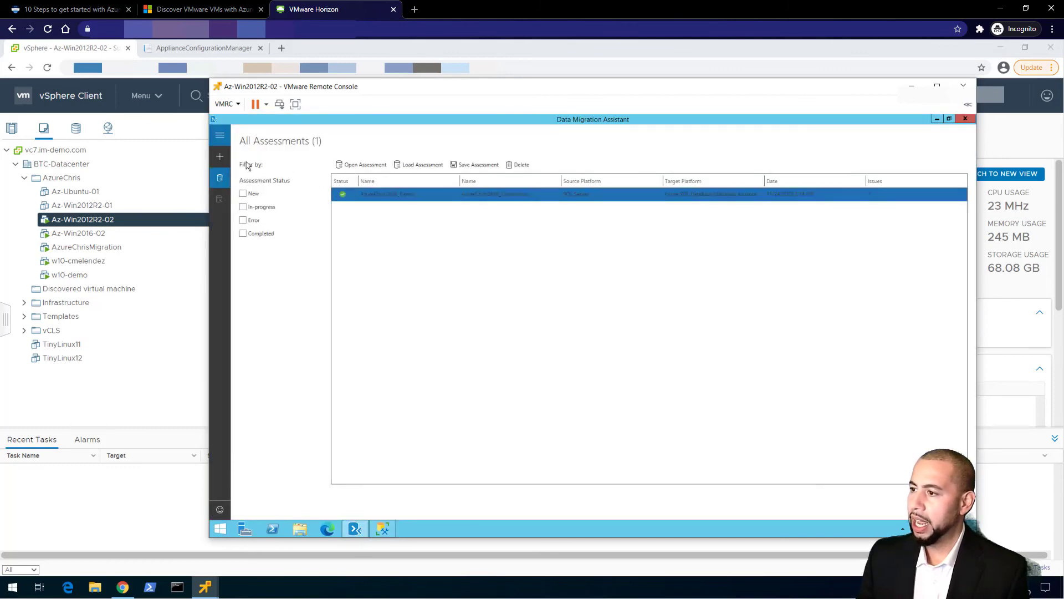
left_click(220, 137)
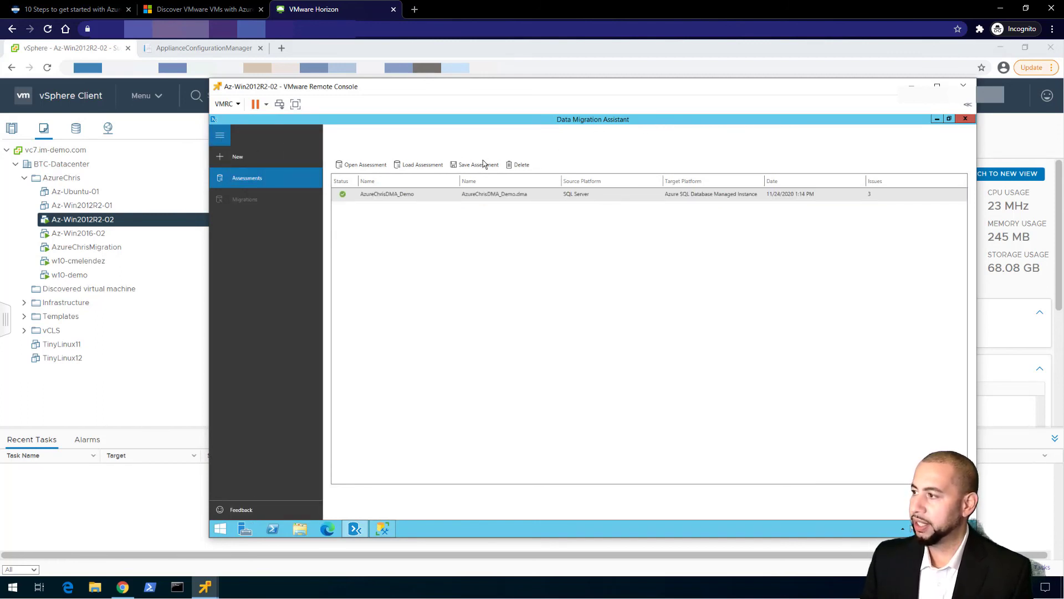
left_click(495, 194)
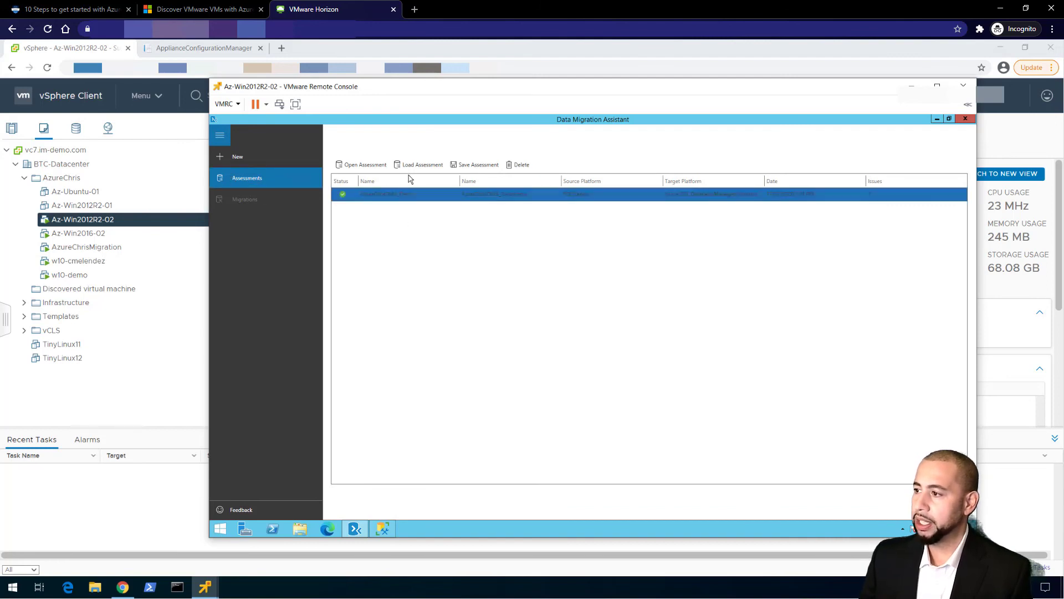
left_click(353, 166)
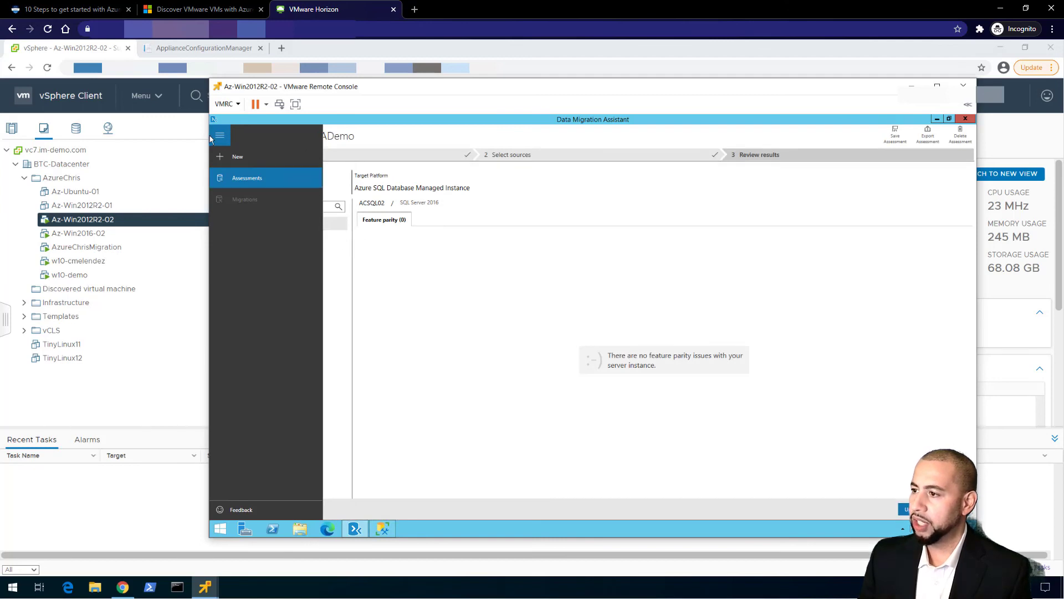
left_click(220, 136)
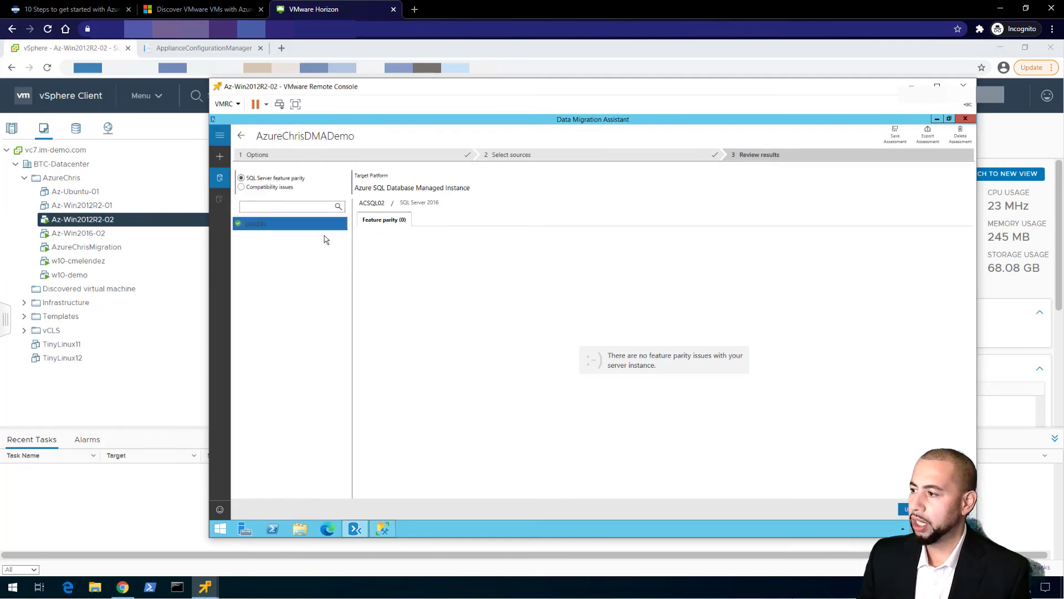
Show ACSQL02's compatibility level 140 issues for the AdventureWorks2016 database
left_click(250, 223)
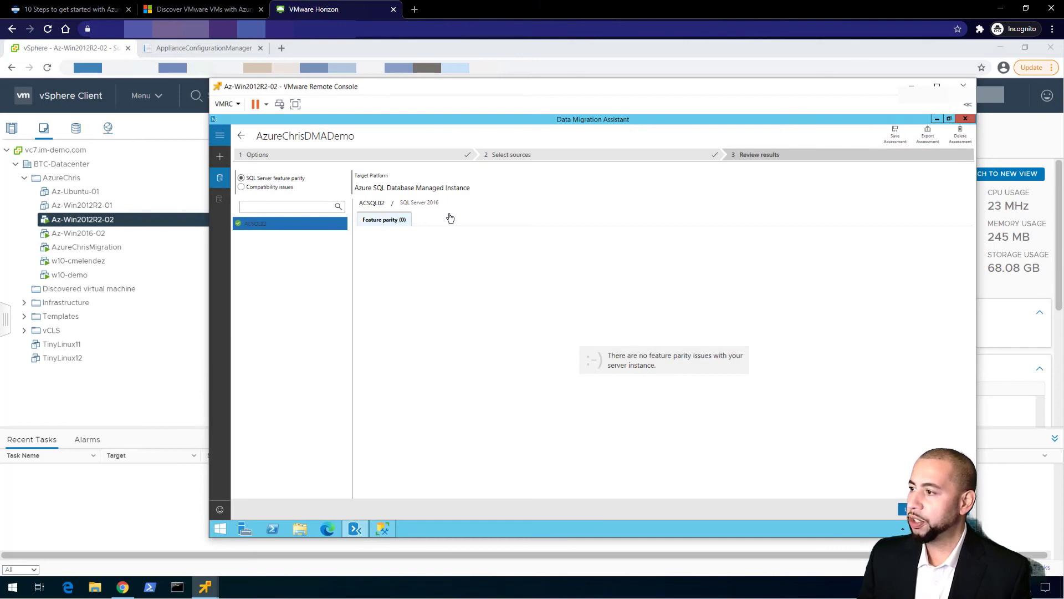
left_click(272, 187)
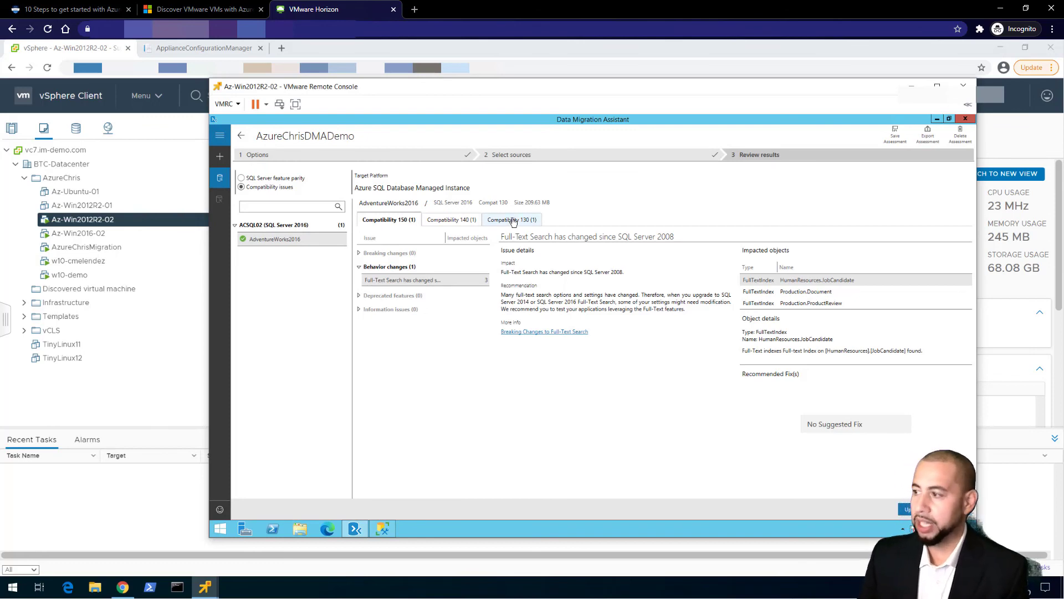
left_click(446, 220)
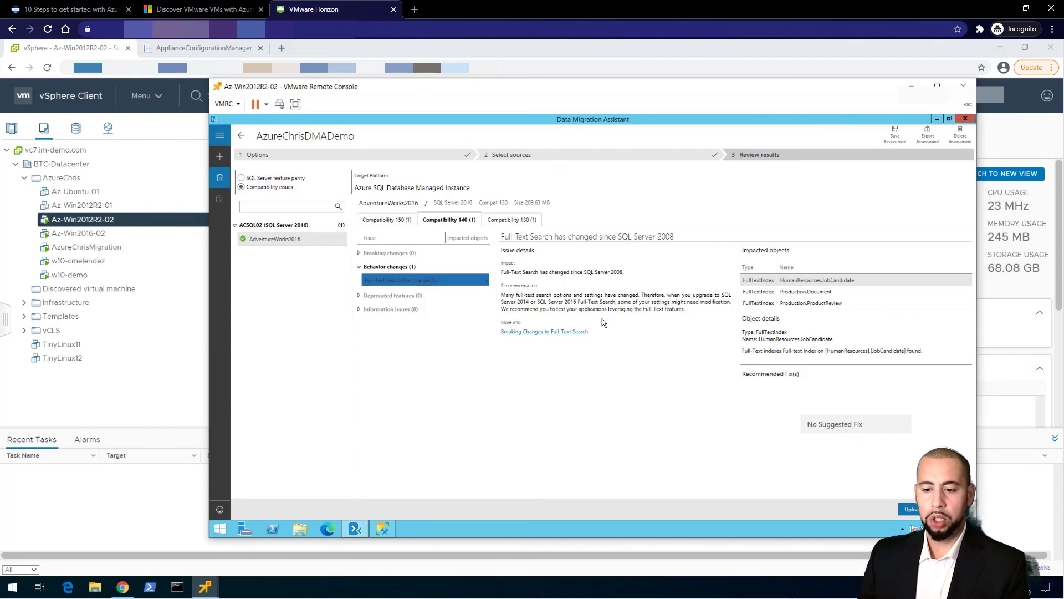
left_click(282, 239)
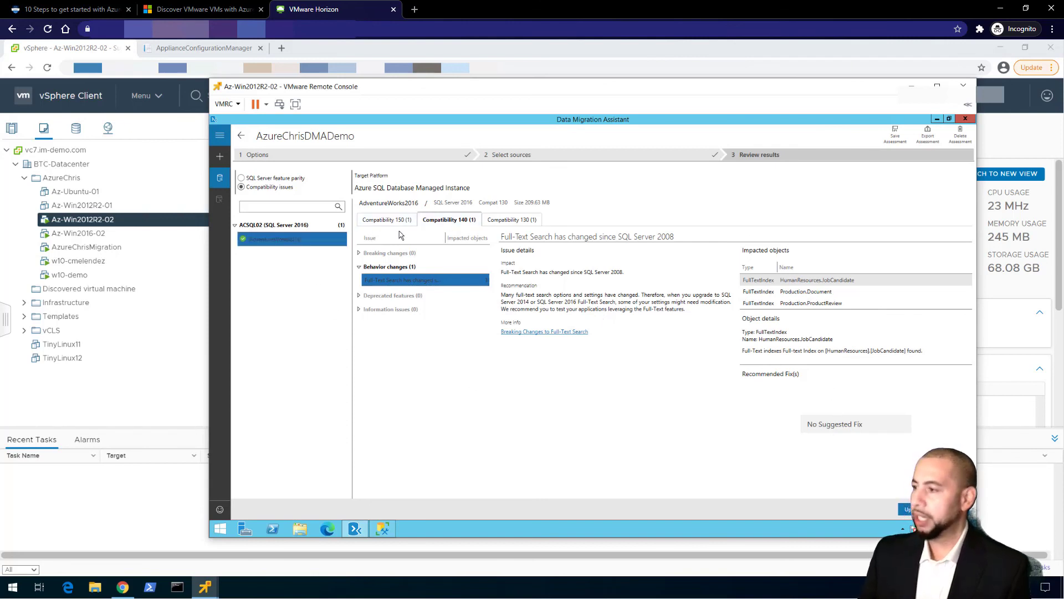